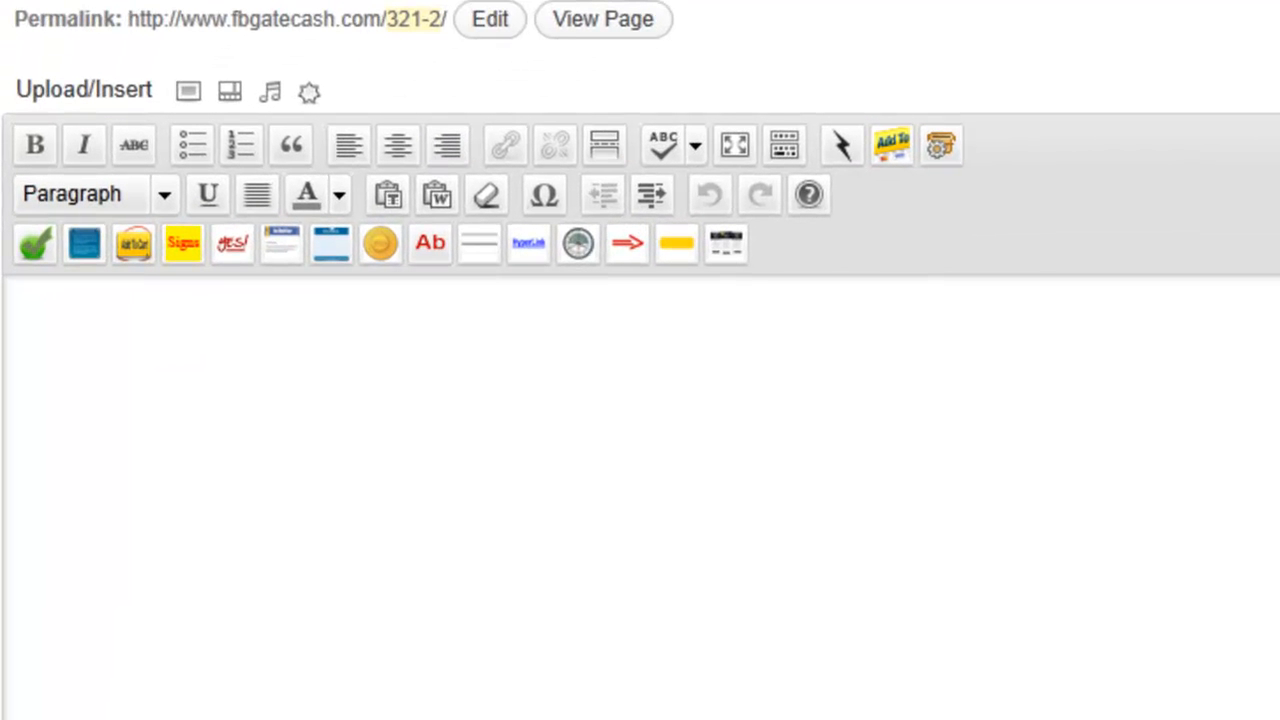
mouse_move(197, 291)
mouse_down()
mouse_move(575, 324)
mouse_move(763, 253)
mouse_move(602, 205)
mouse_move(140, 197)
mouse_move(6, 220)
mouse_move(18, 262)
mouse_move(198, 292)
mouse_up()
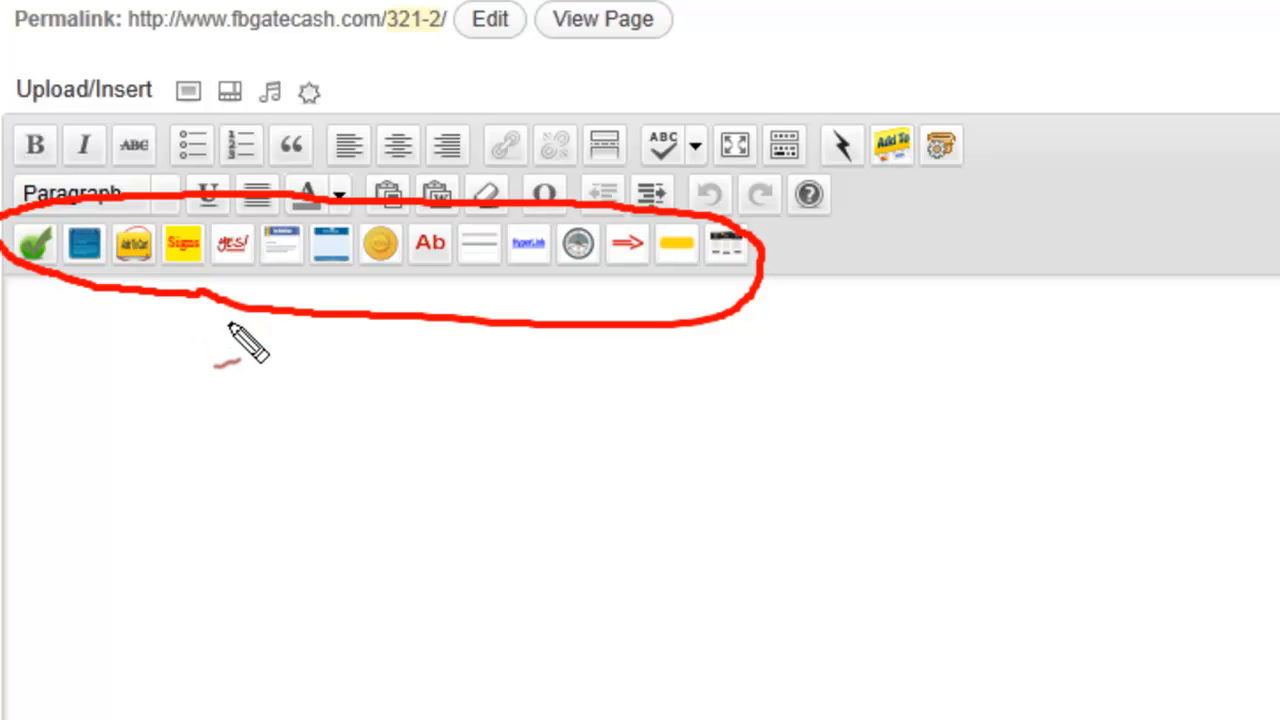
key(Escape)
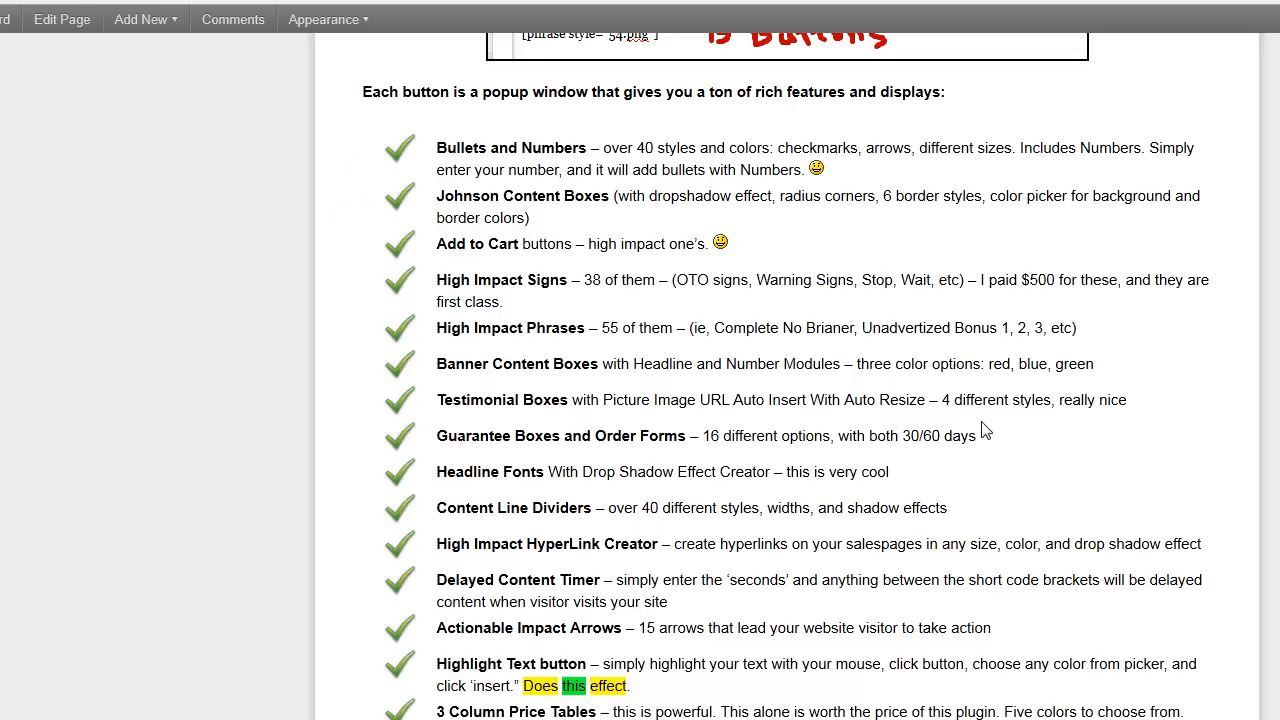
Review the sample page's feature list, the One Time Offer banner and the 30-day and 60-day guarantee boxes.
scroll(786, 376, down, 5)
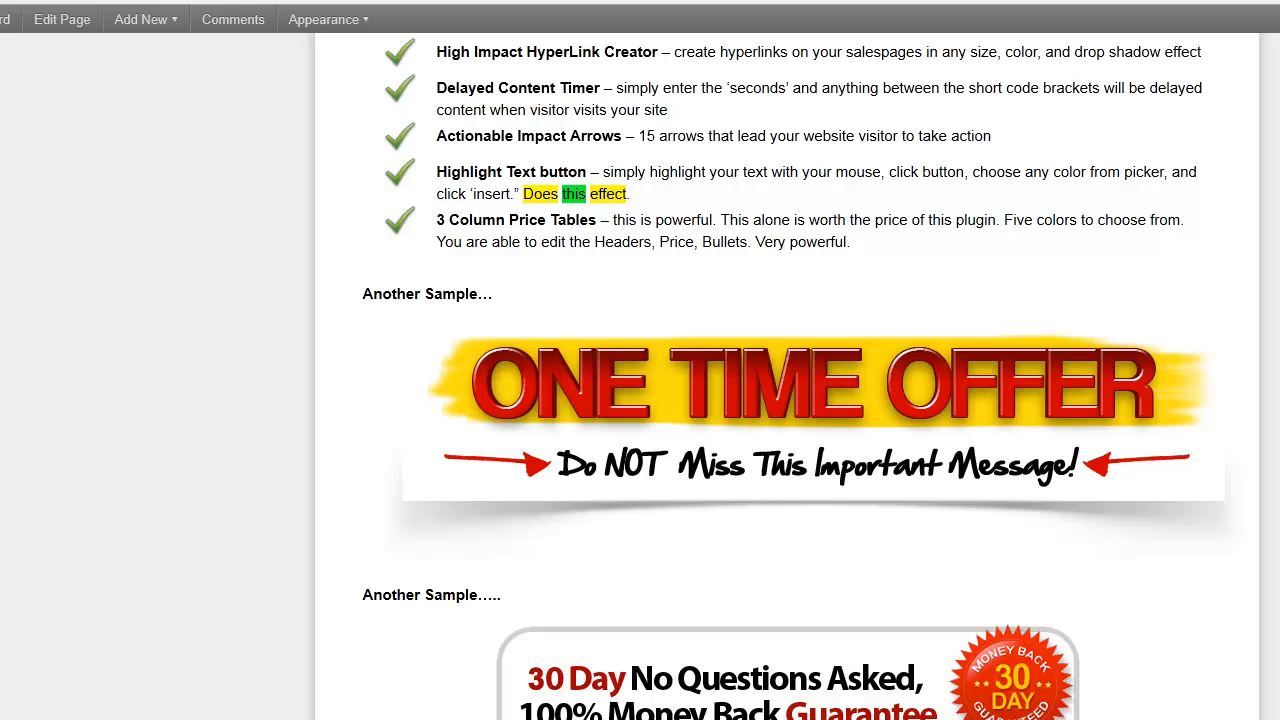
scroll(786, 376, down, 4)
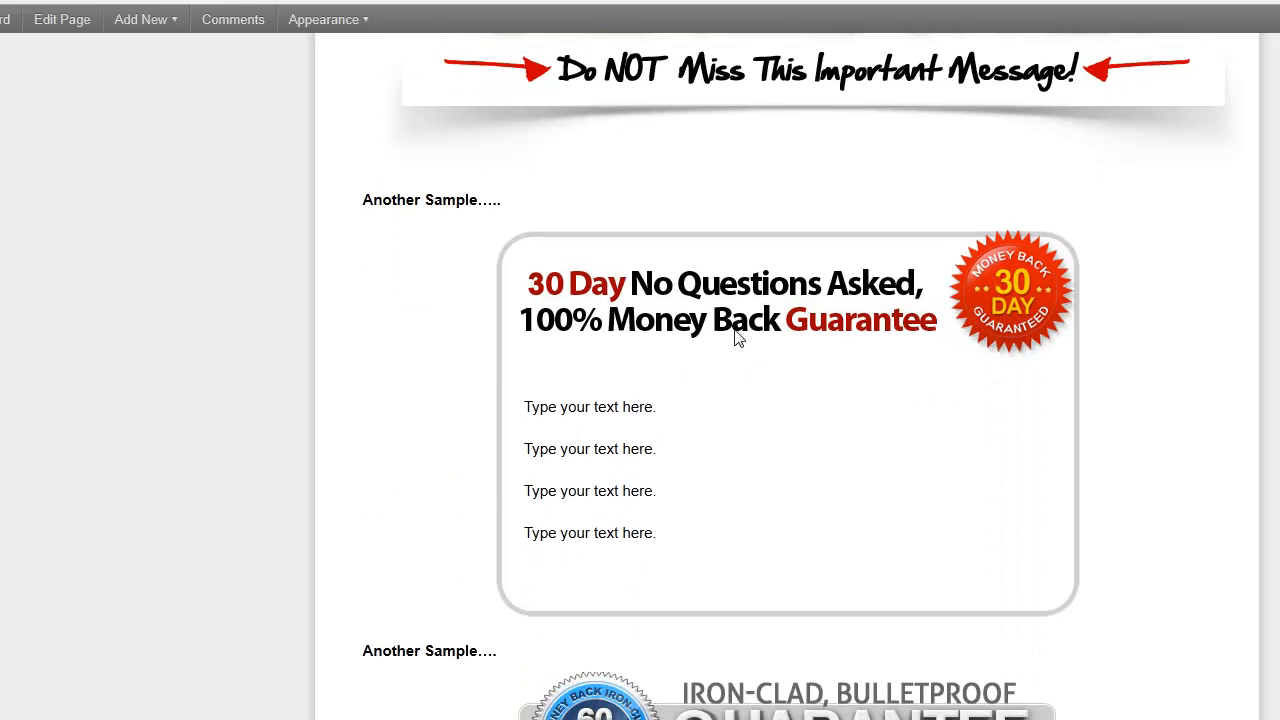
scroll(786, 376, down, 5)
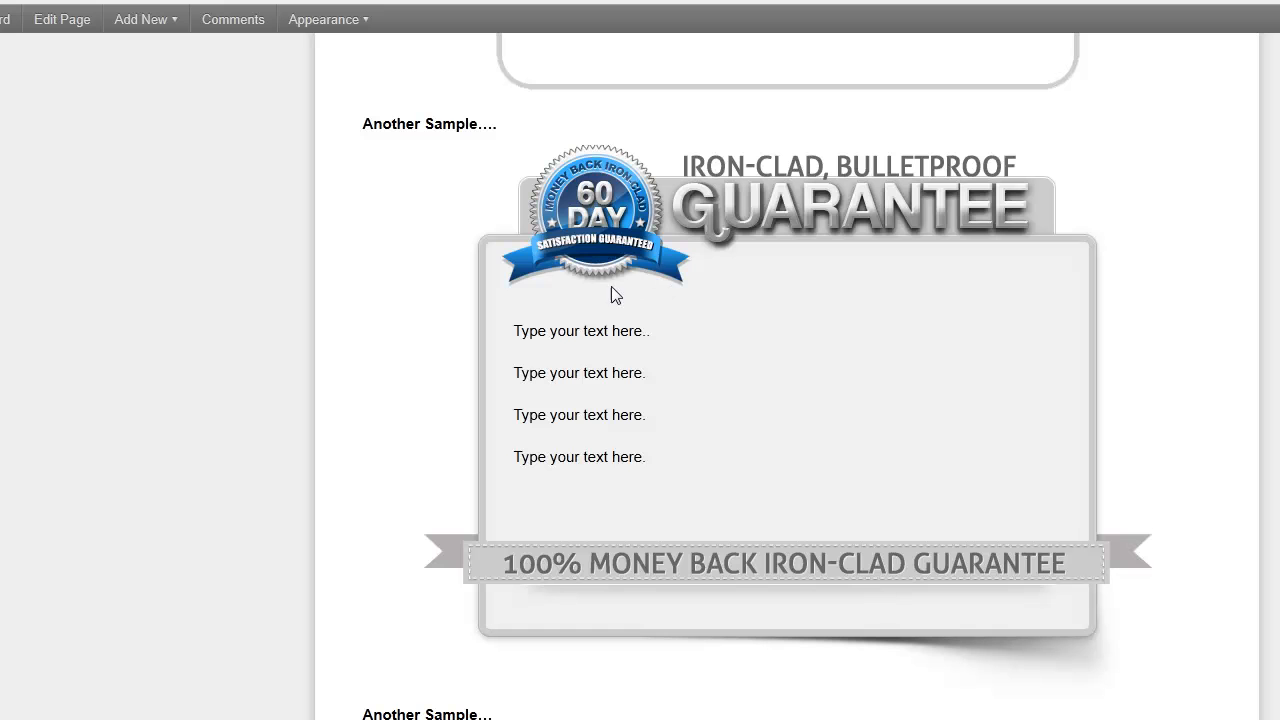
drag(677, 472, 520, 326)
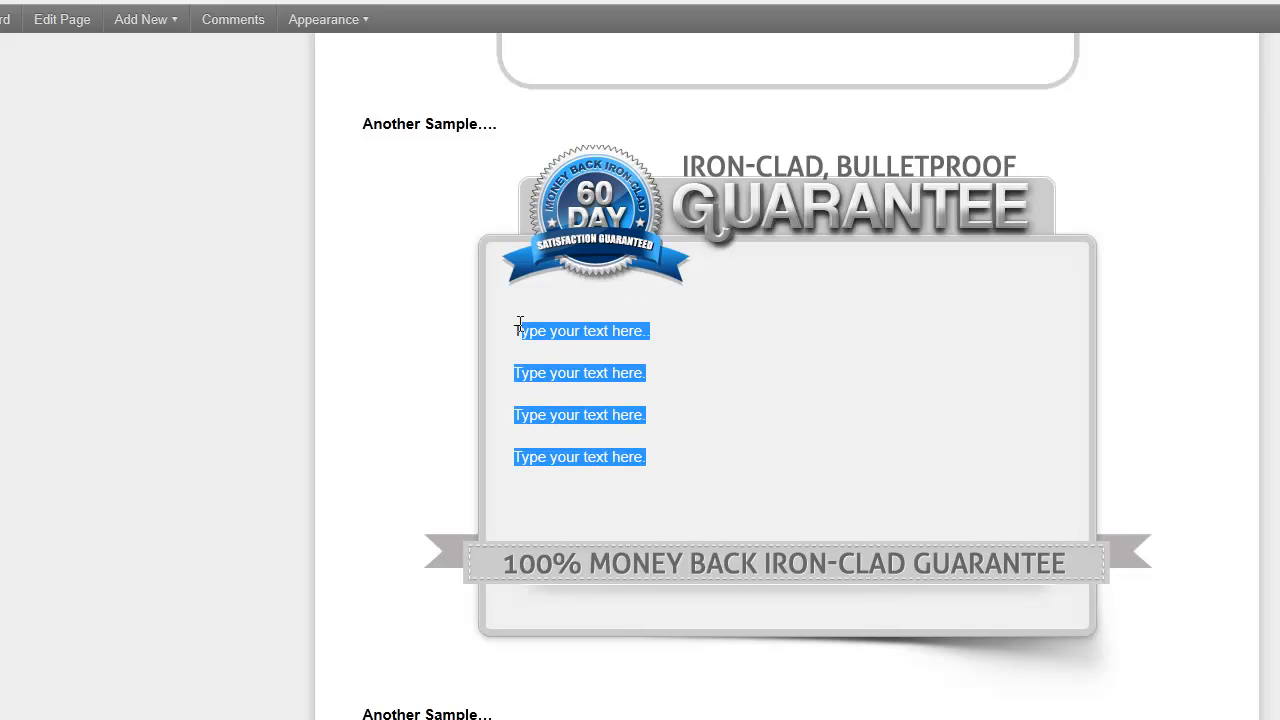
click(523, 325)
scroll(737, 400, down, 6)
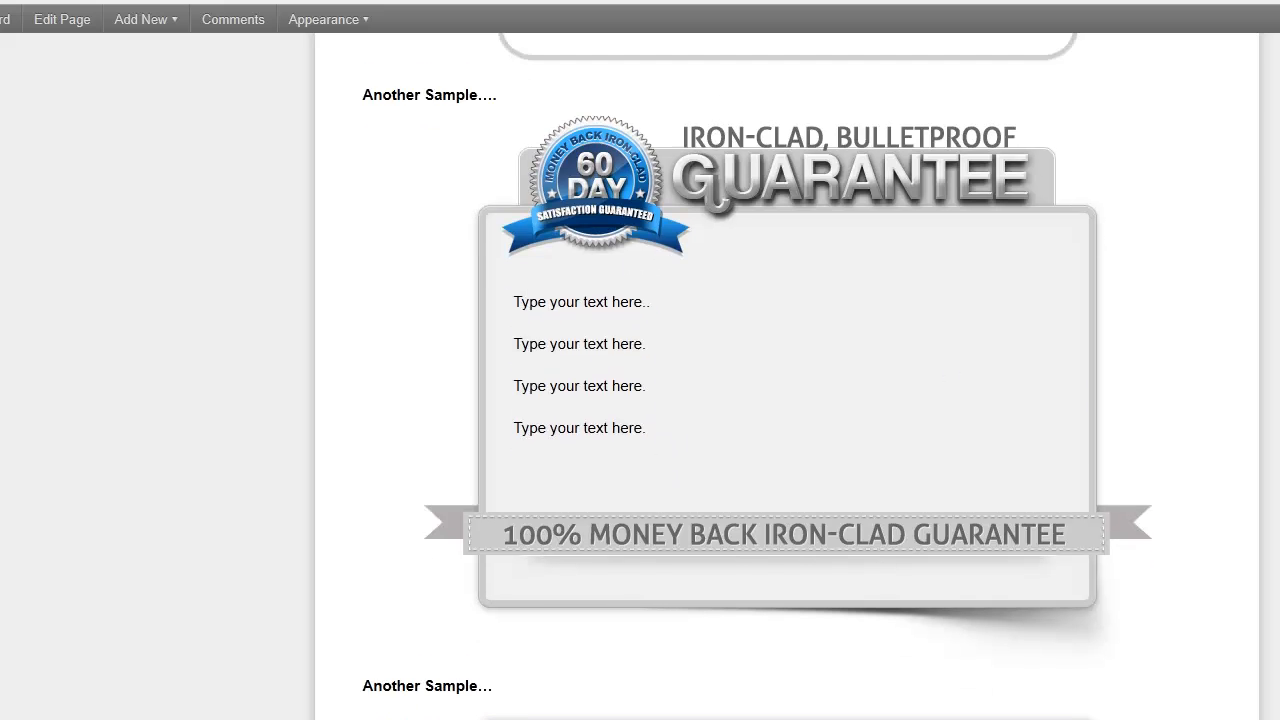
Examine the secure order form sample and the three-column price table, including their editable placeholder text.
scroll(787, 400, down, 1)
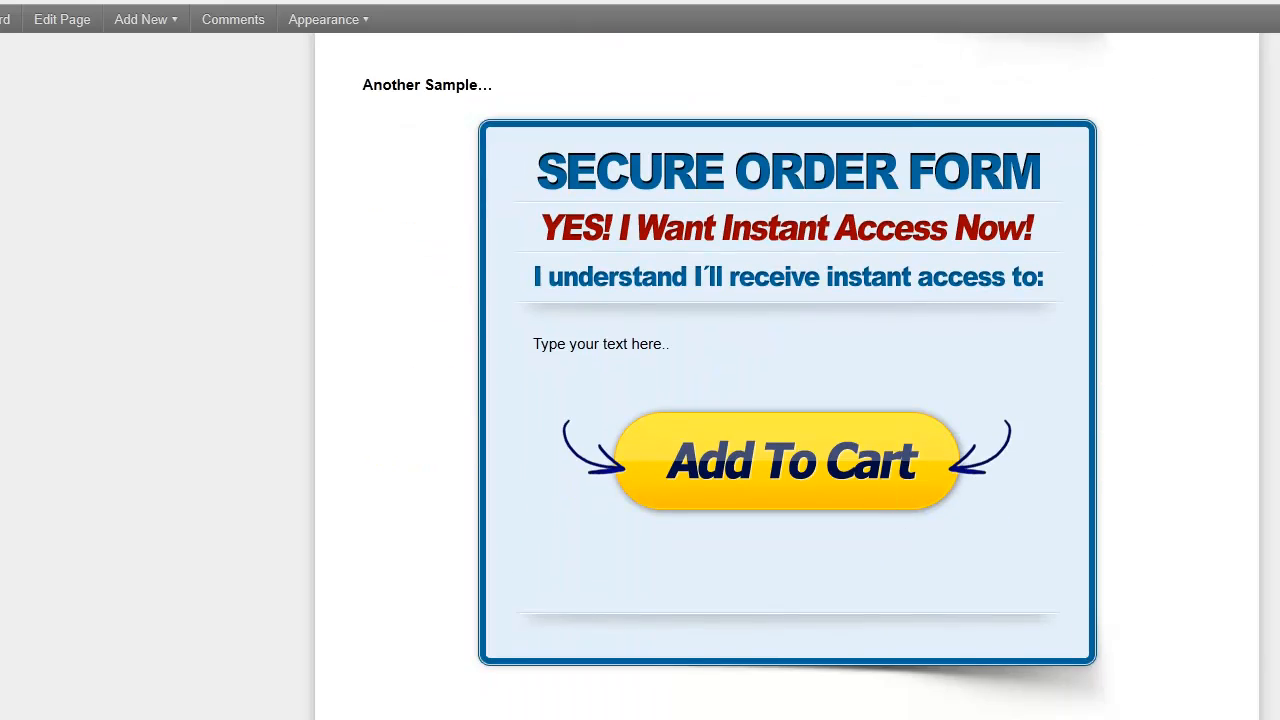
drag(675, 342, 547, 340)
click(539, 340)
scroll(787, 400, down, 1)
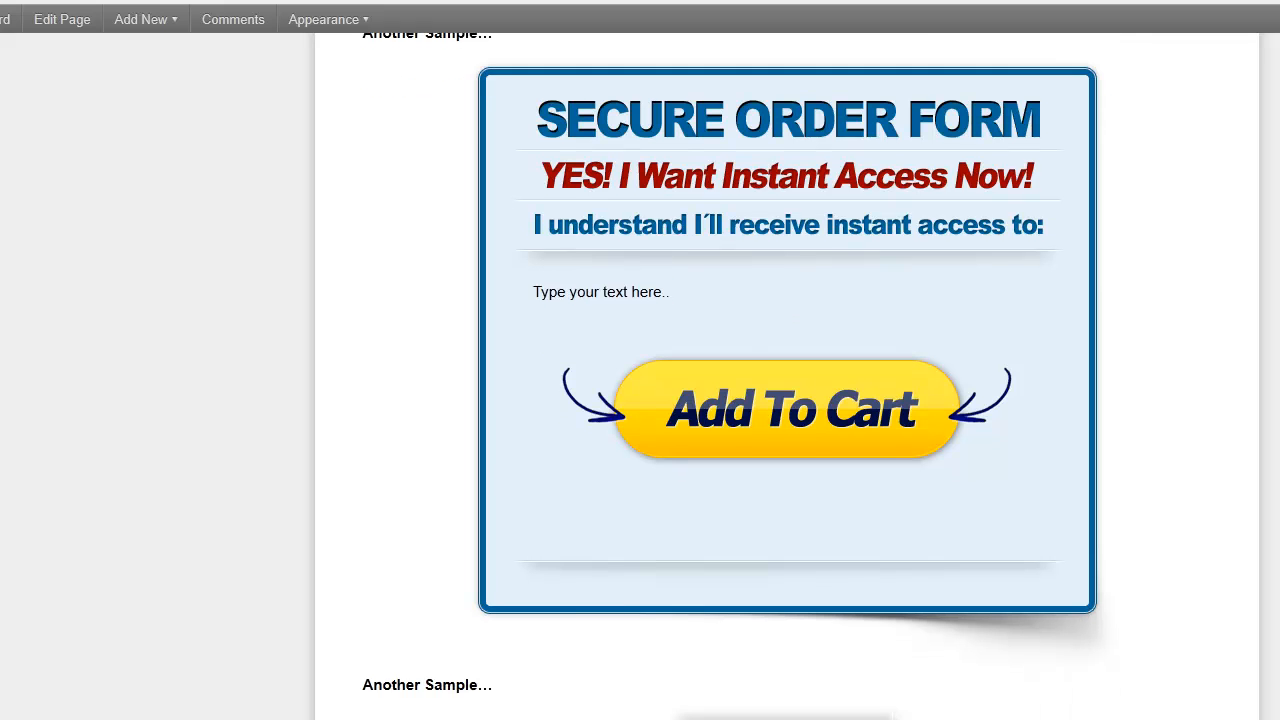
scroll(787, 400, down, 5)
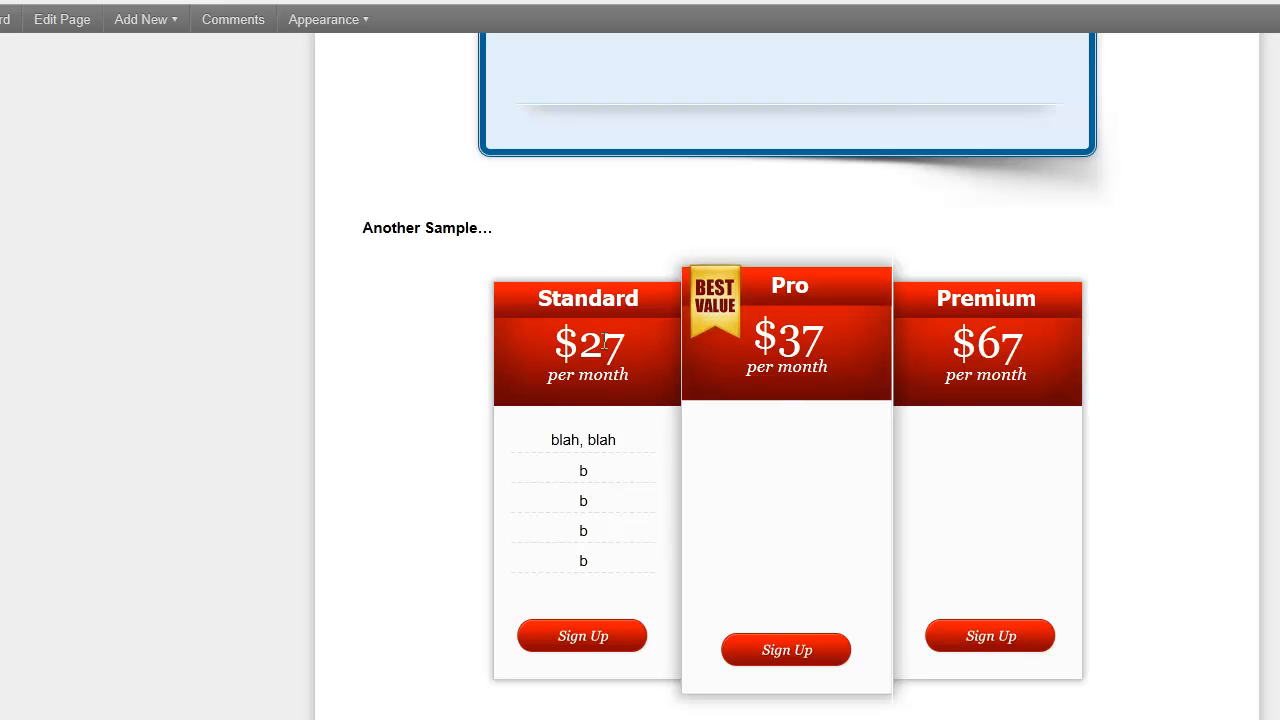
drag(642, 450, 529, 446)
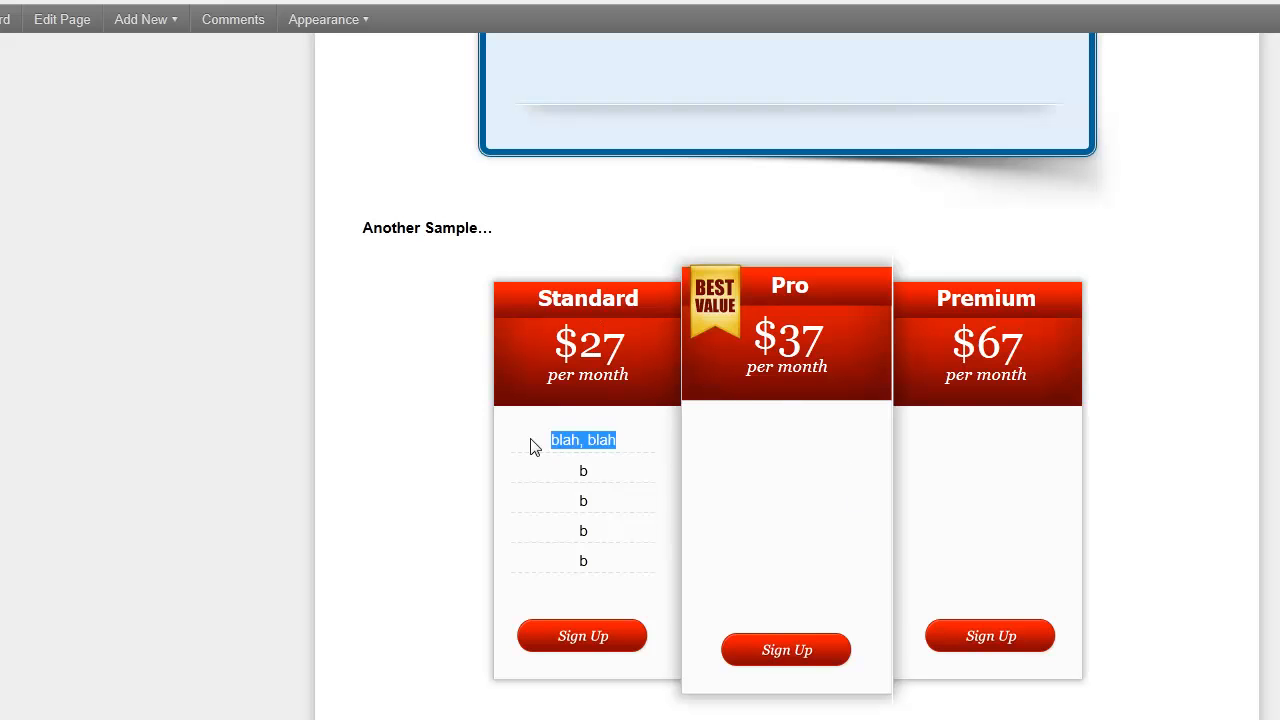
double_click(584, 471)
click(584, 503)
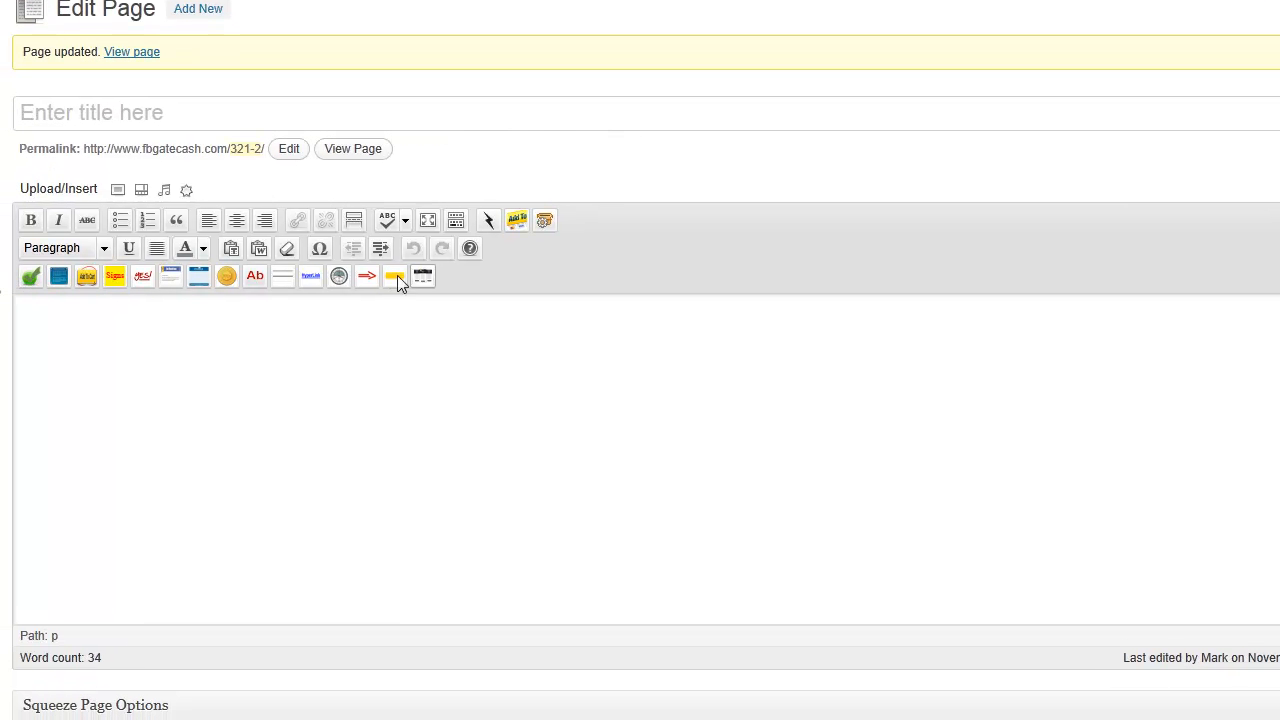
Insert a numbered list with the orange circle style (1-10) and 5 bullets into the page content.
click(31, 277)
drag(1102, 283, 1098, 575)
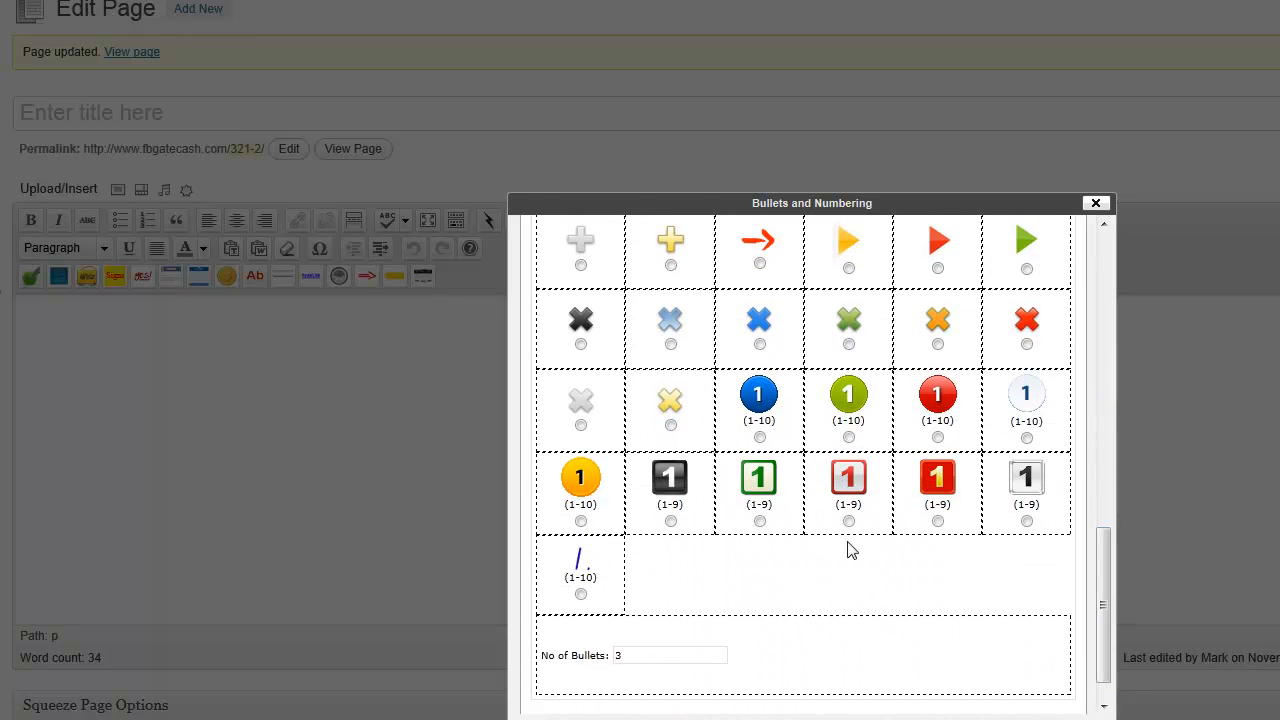
click(581, 522)
double_click(615, 655)
text(5)
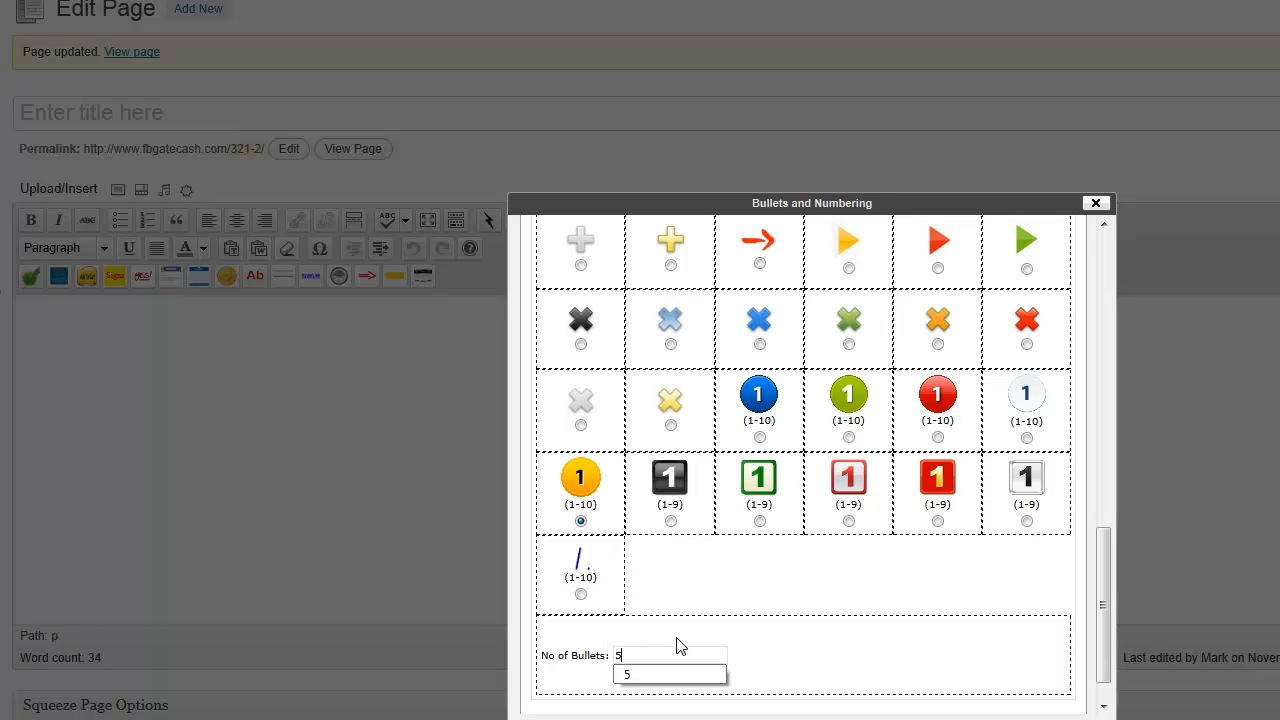
scroll(1105, 665, down, 1)
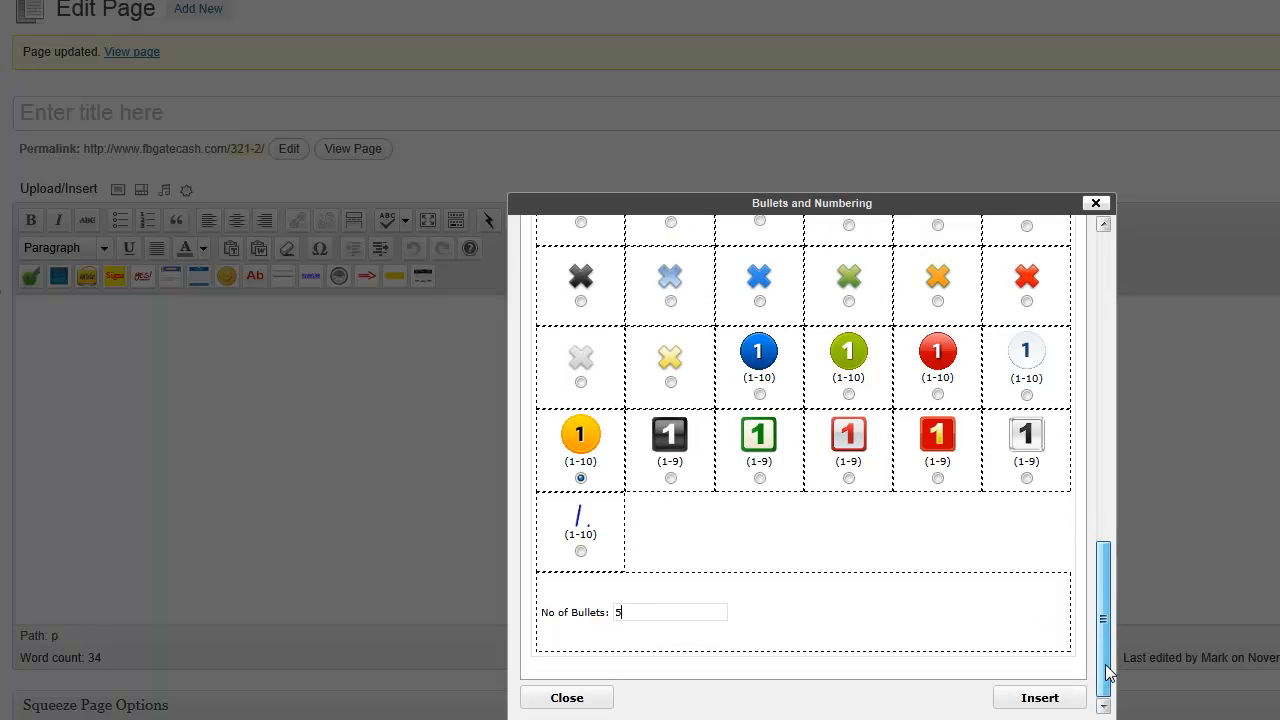
click(1040, 698)
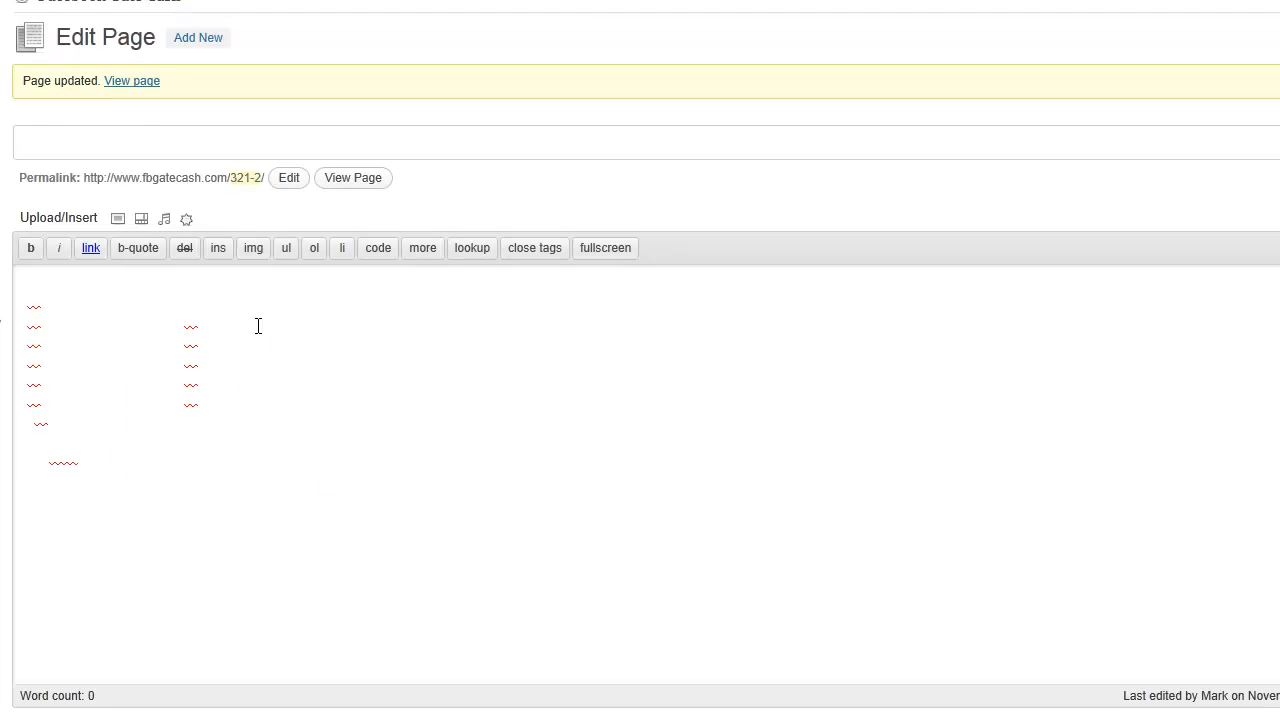
View the updated page, check the numbered list and its item text, and return to the page editor.
right_click(128, 84)
click(171, 97)
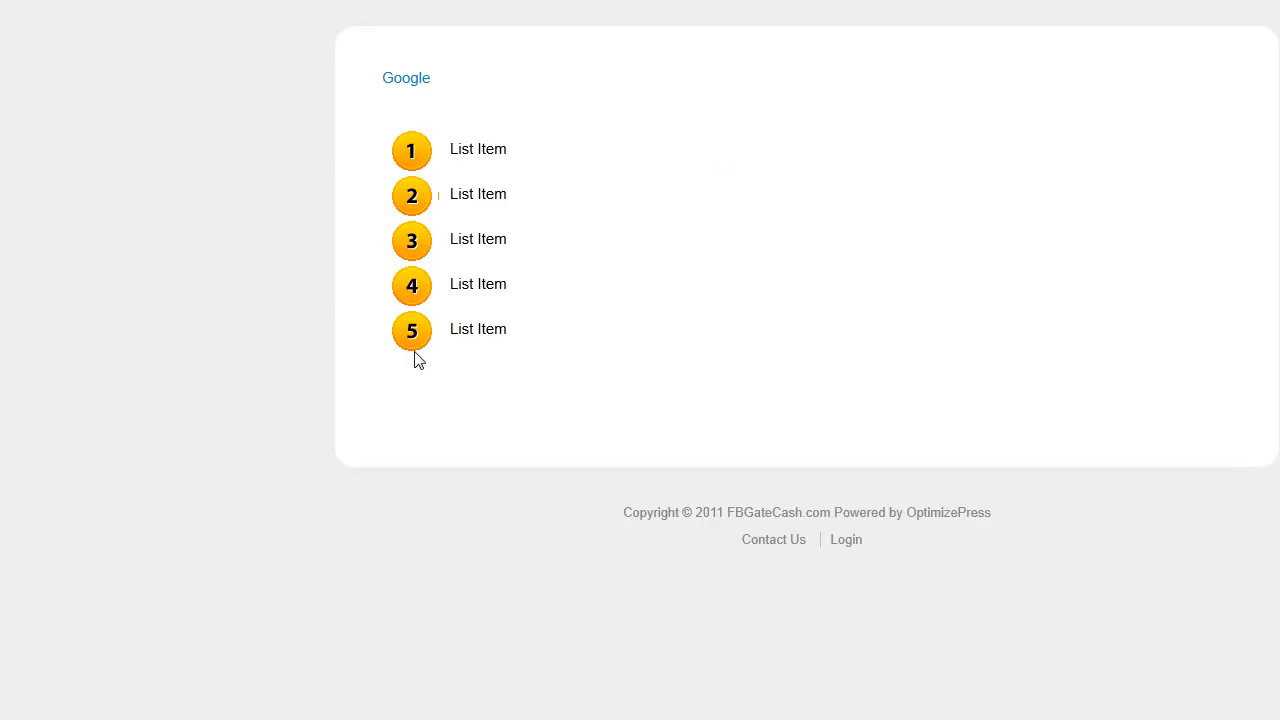
drag(449, 158, 504, 158)
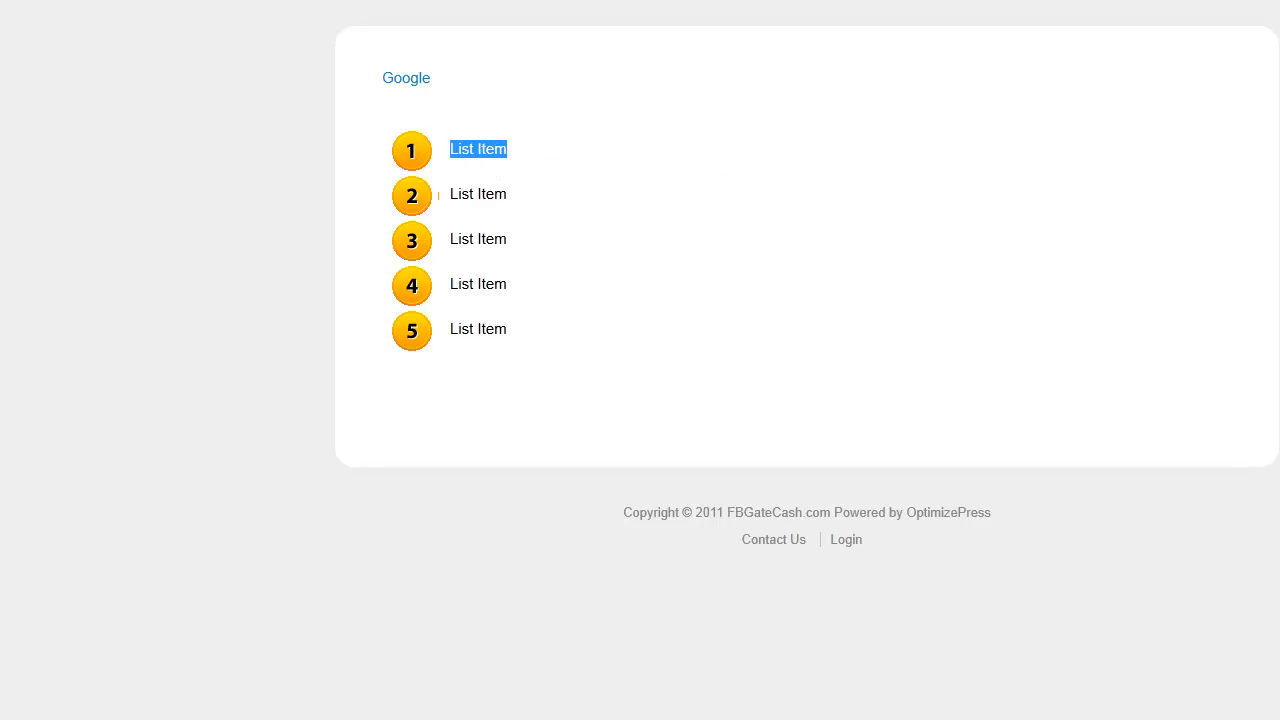
click(1156, 719)
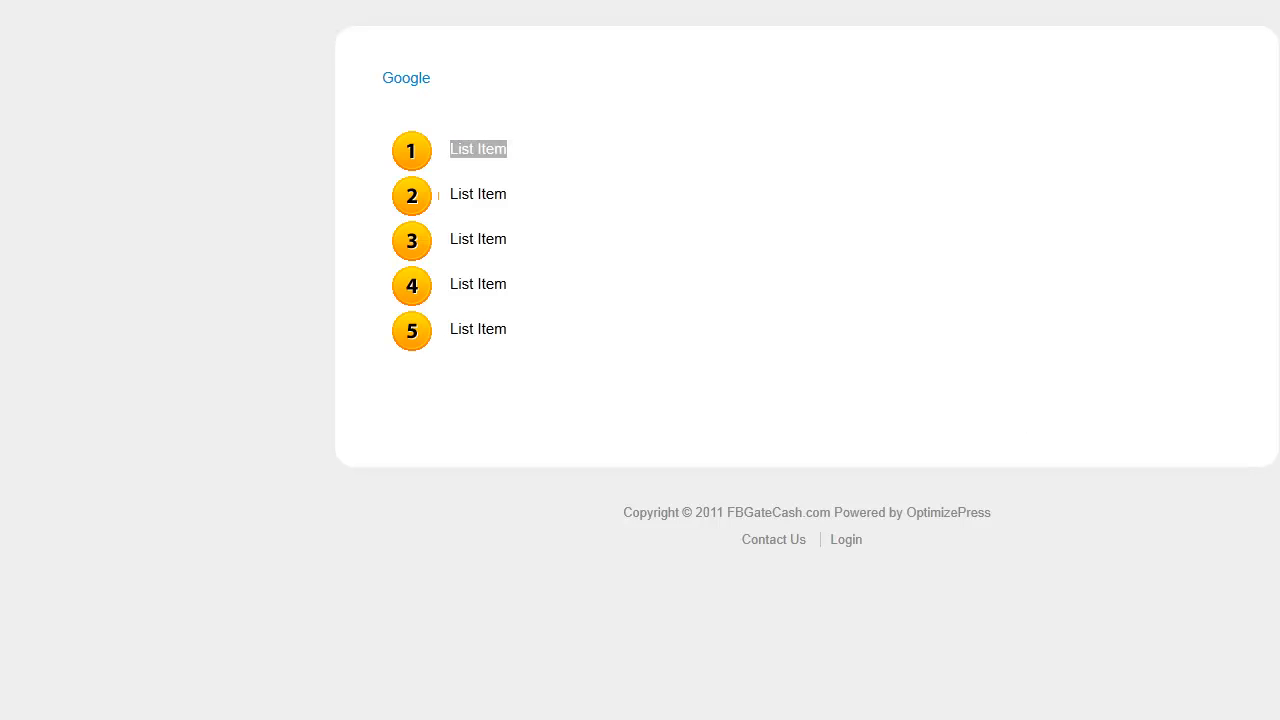
click(400, 2)
Delete the whole list and its shortcodes from the page content.
drag(98, 484, 62, 411)
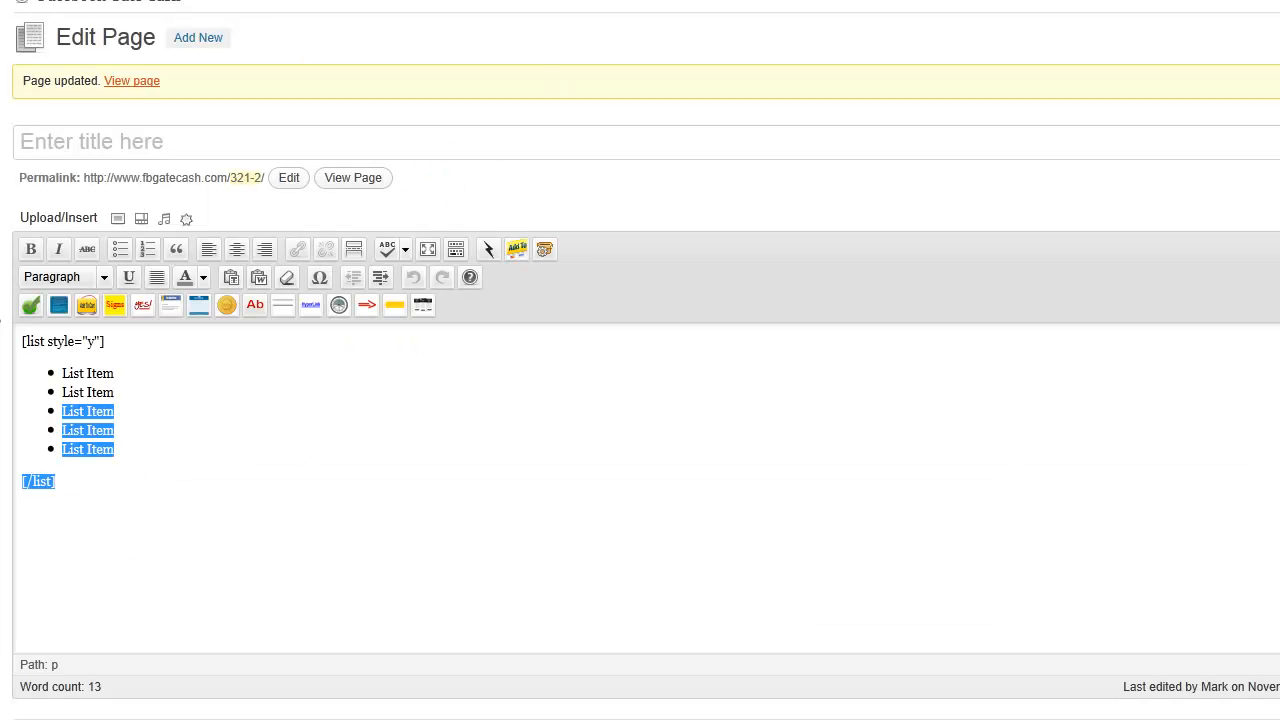
key(ctrl+a)
key(Delete)
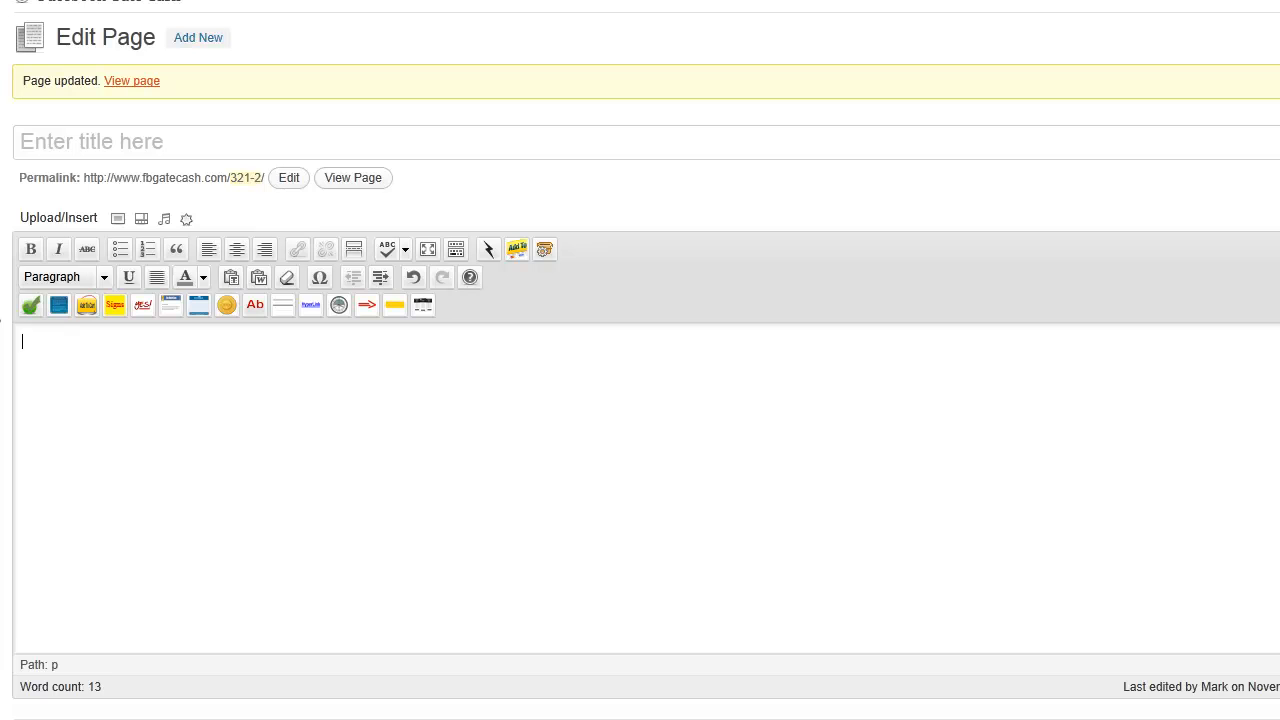
Start a new content box with a width of 500 px, a border width of 3 px and a Solid border style.
click(59, 306)
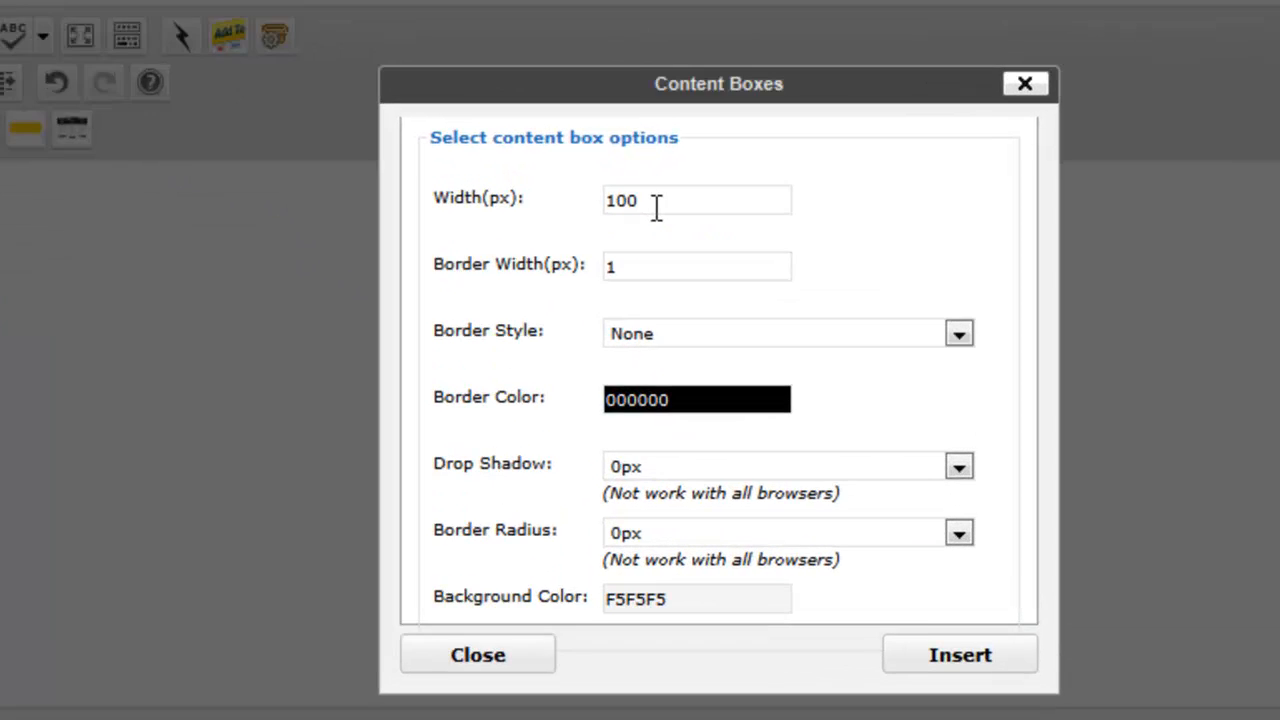
drag(760, 342, 686, 343)
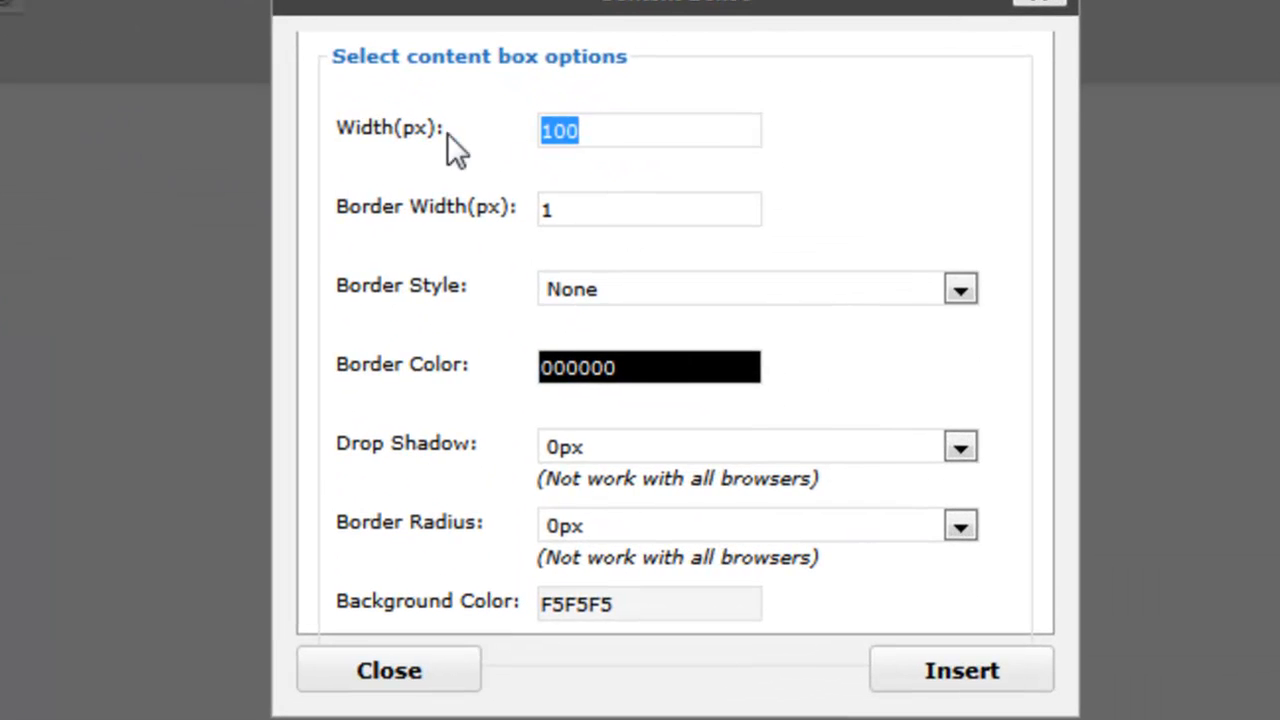
text(500)
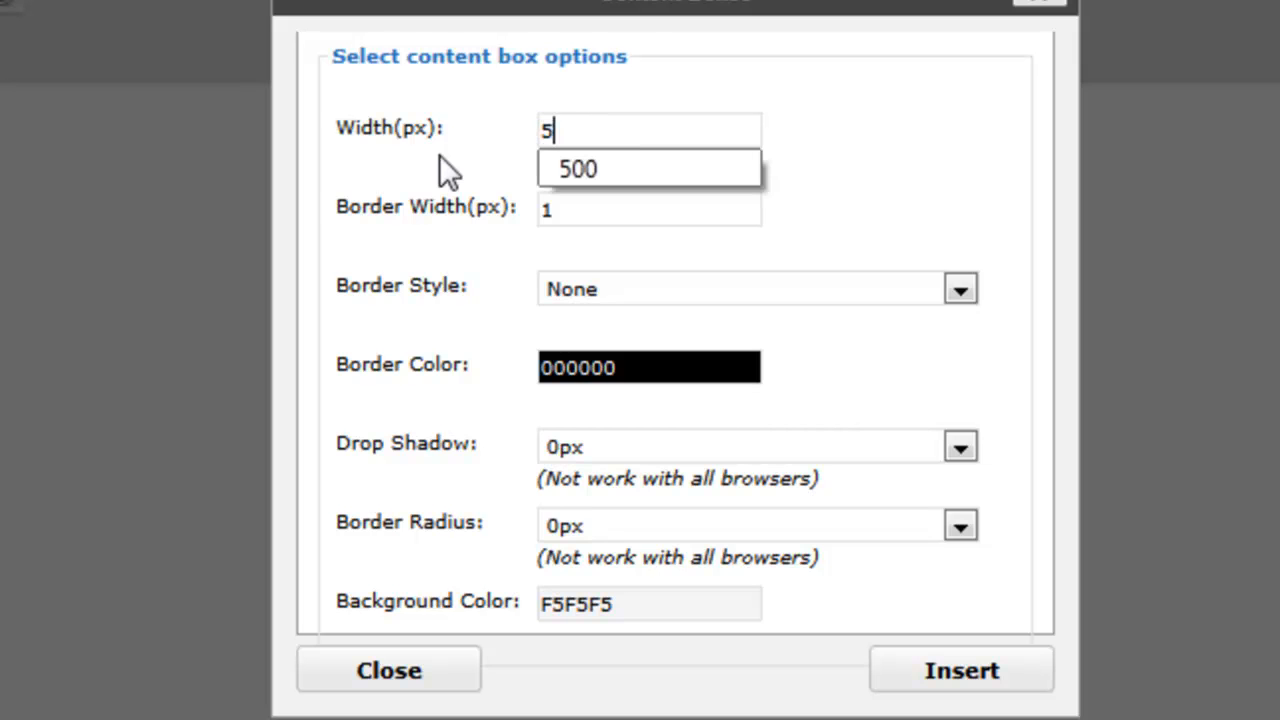
click(607, 209)
drag(606, 207, 535, 210)
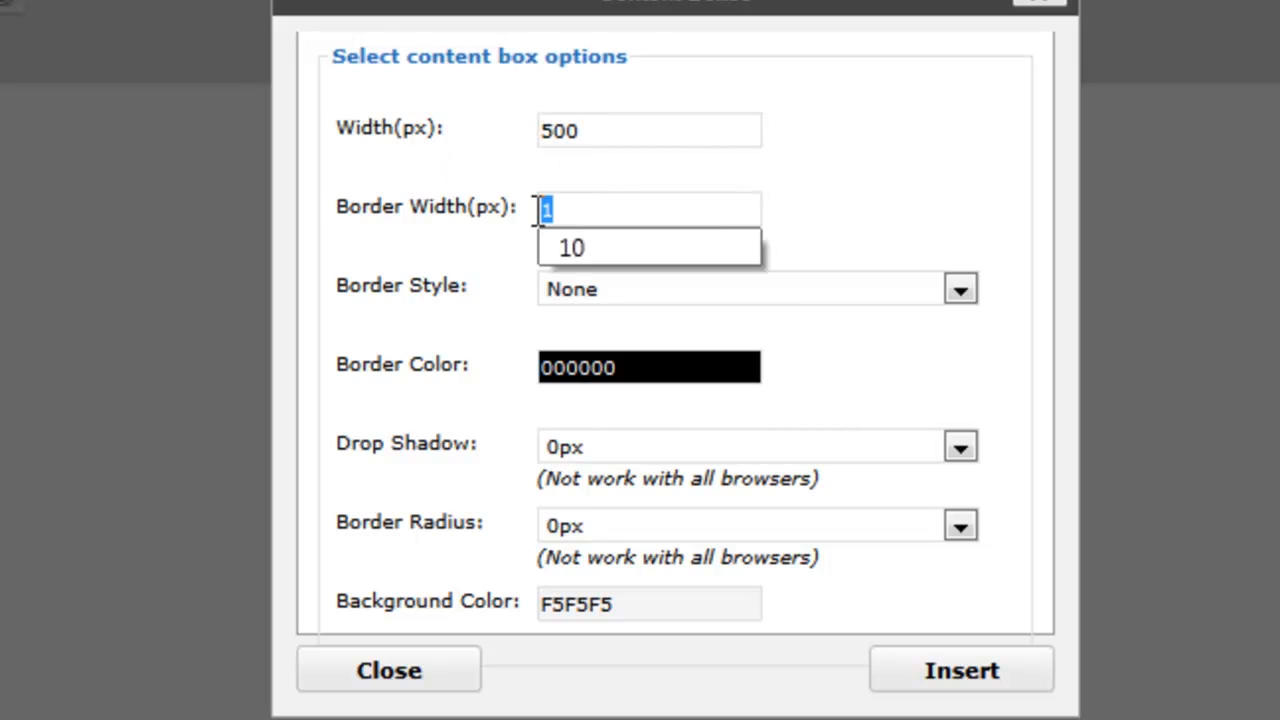
text(3)
click(797, 291)
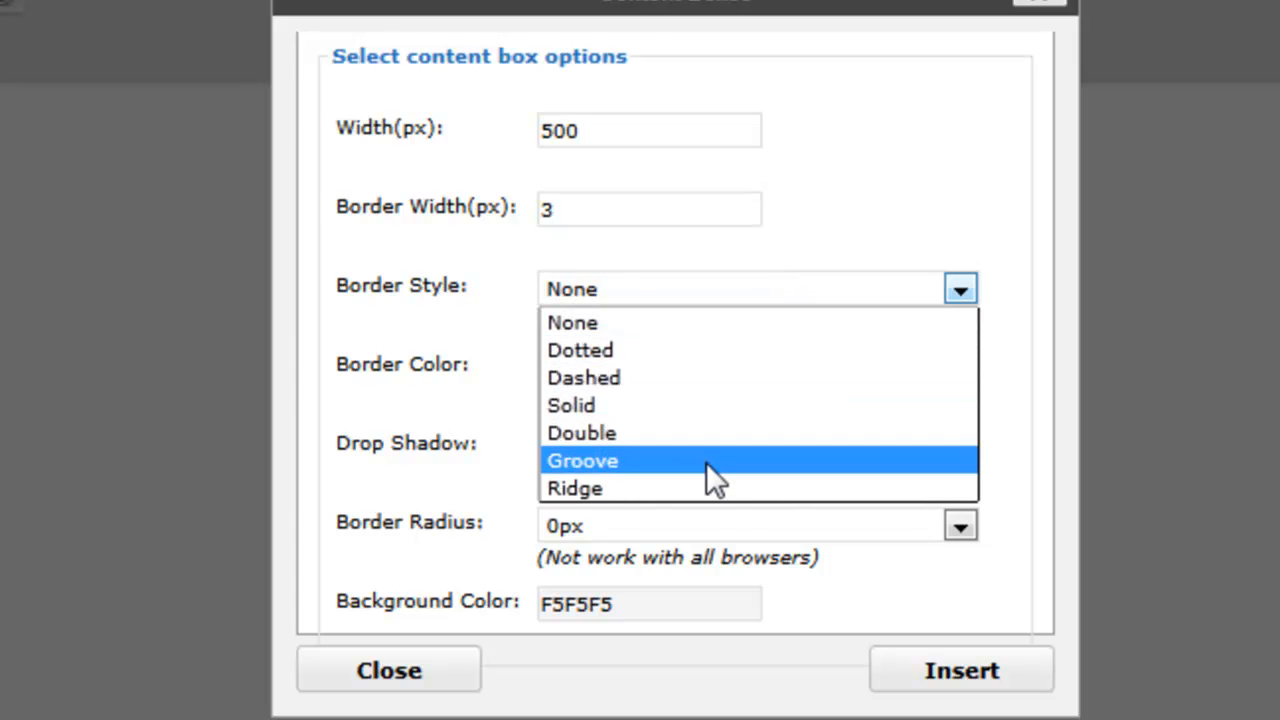
click(712, 405)
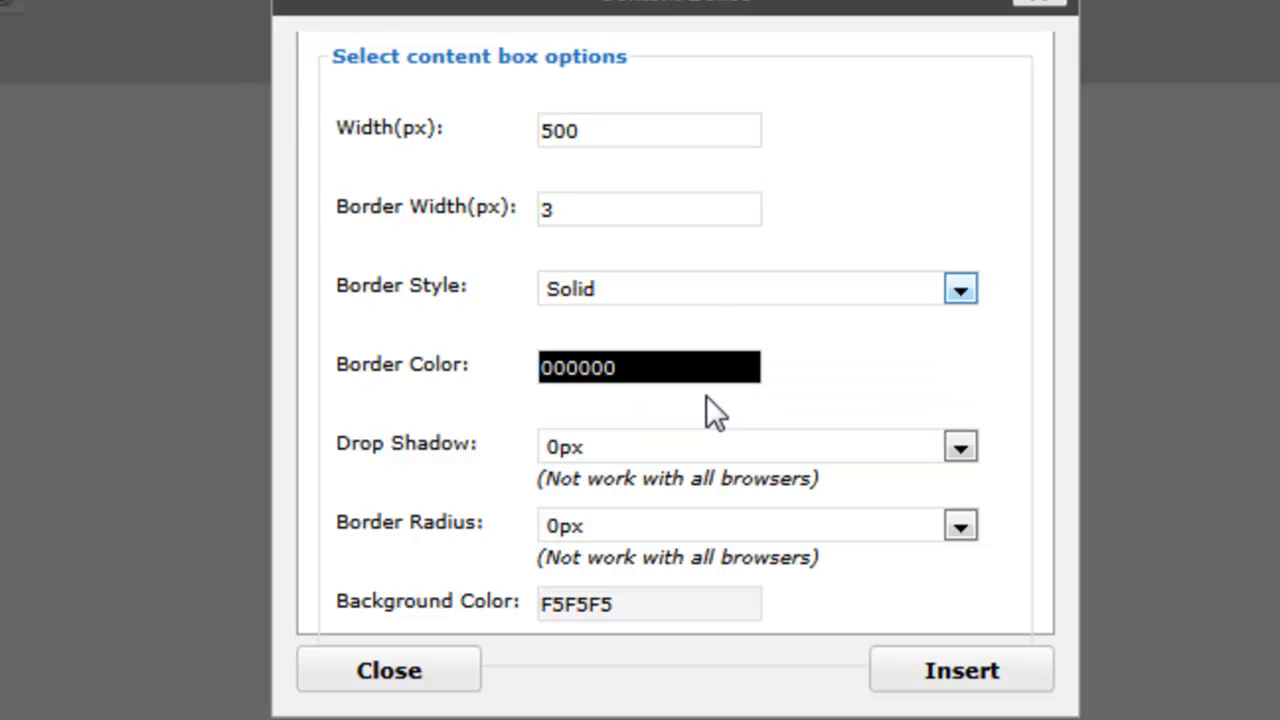
click(670, 372)
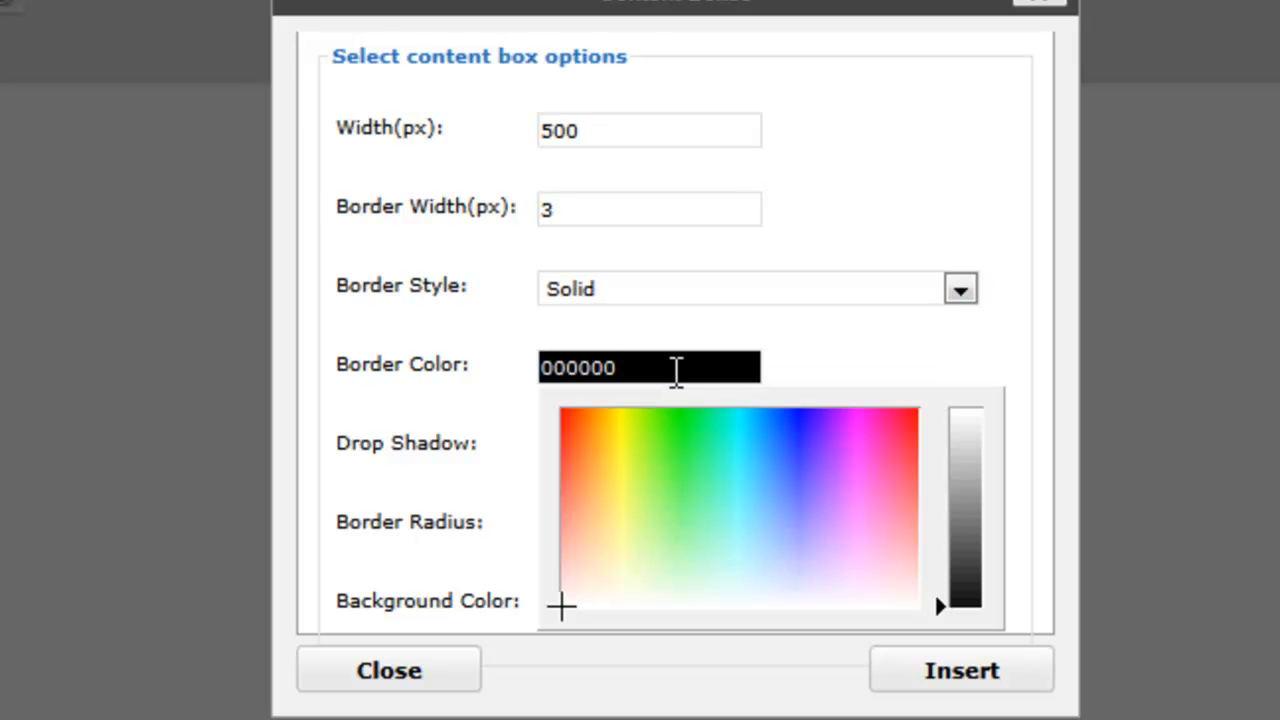
click(860, 377)
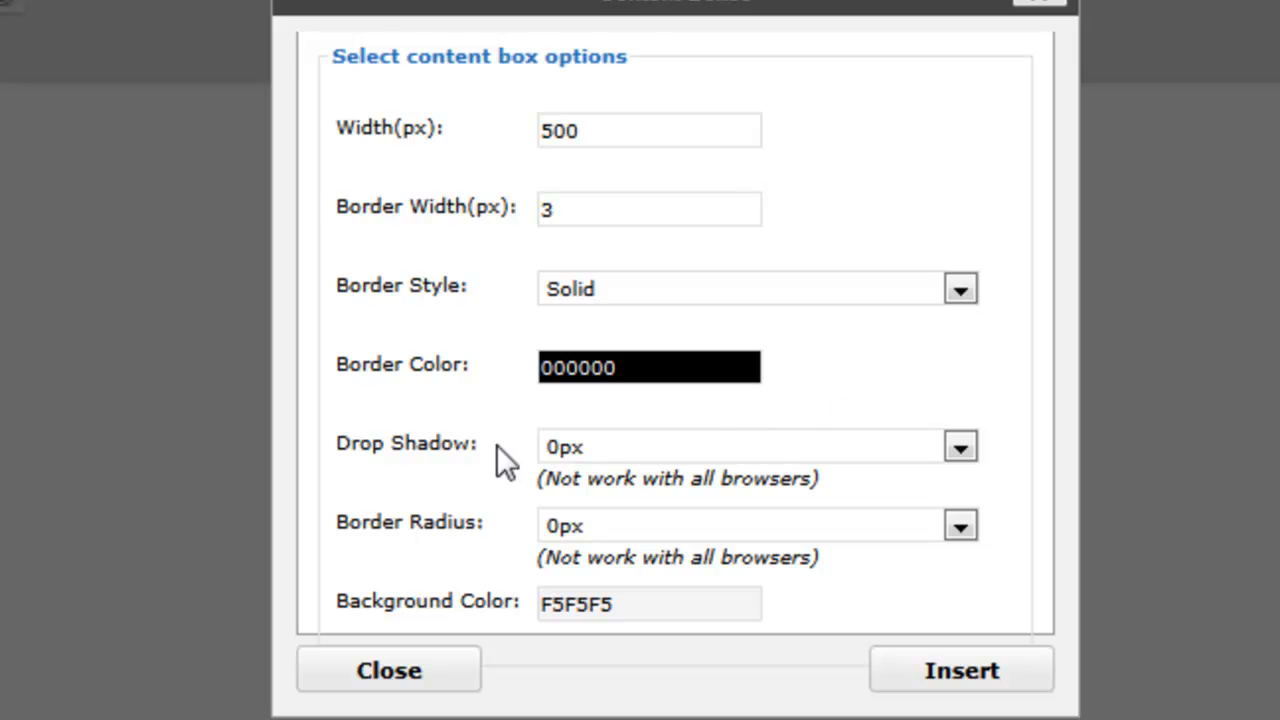
click(615, 446)
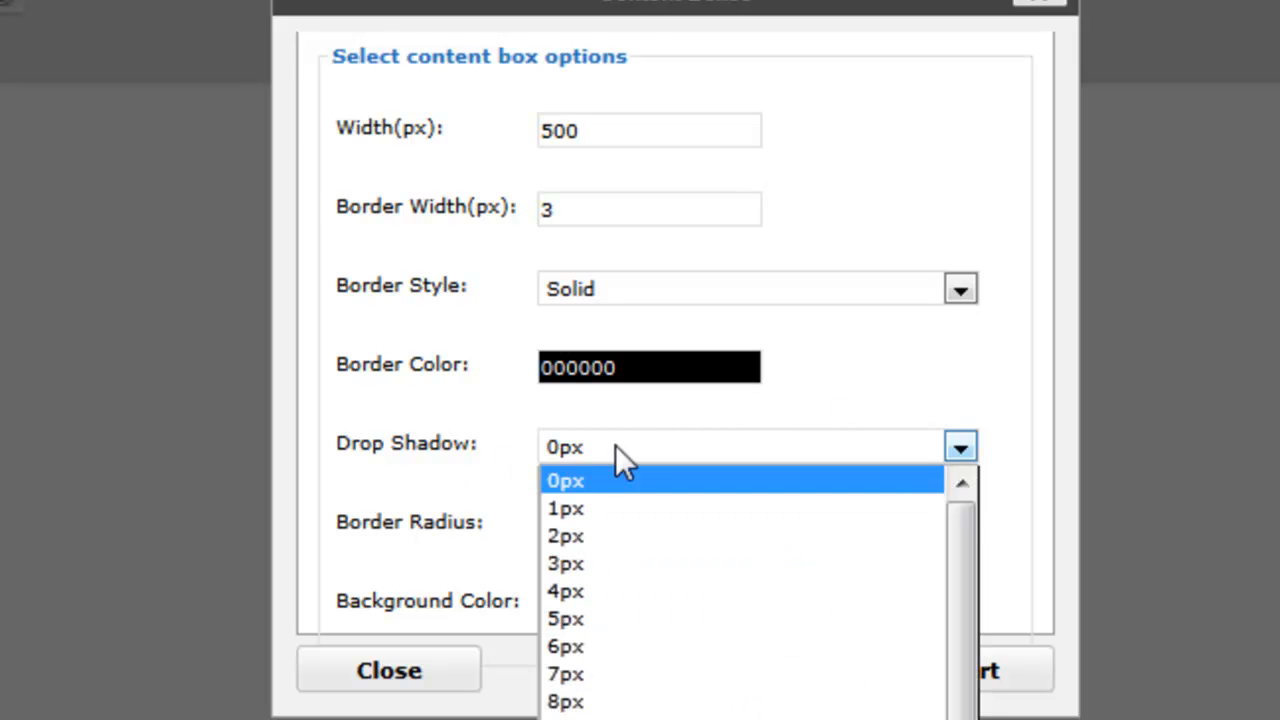
click(850, 380)
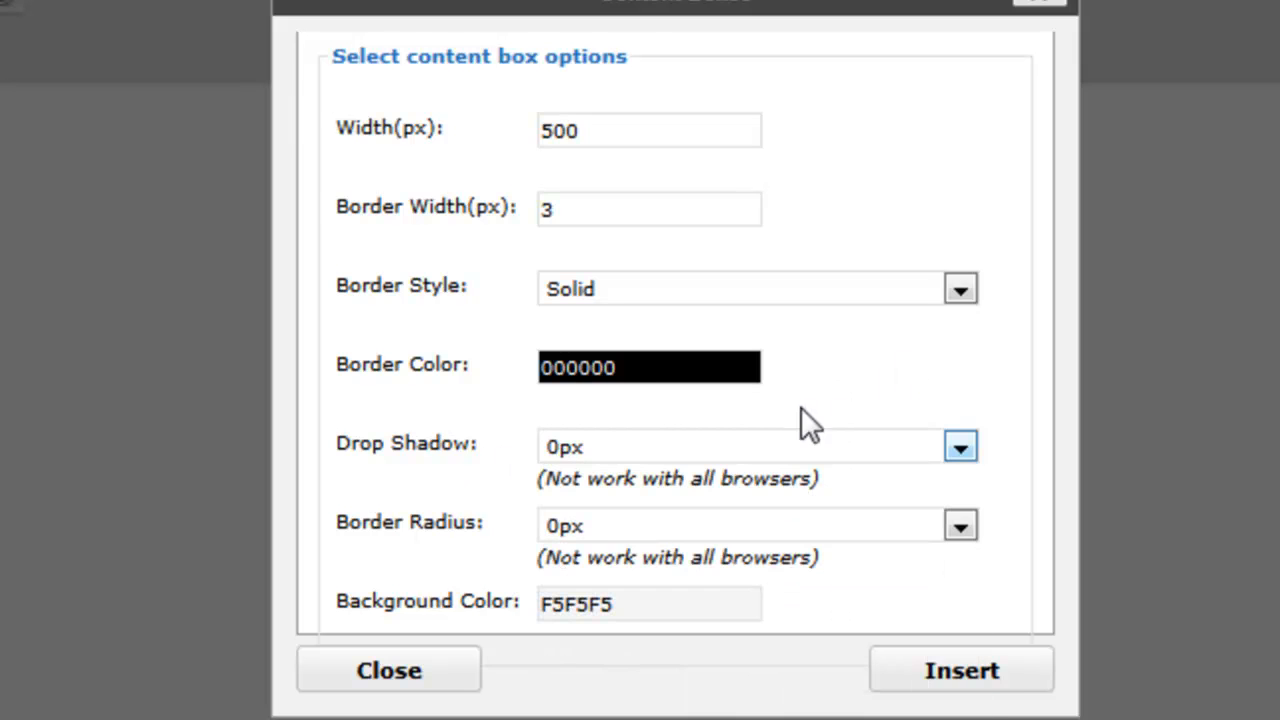
click(609, 529)
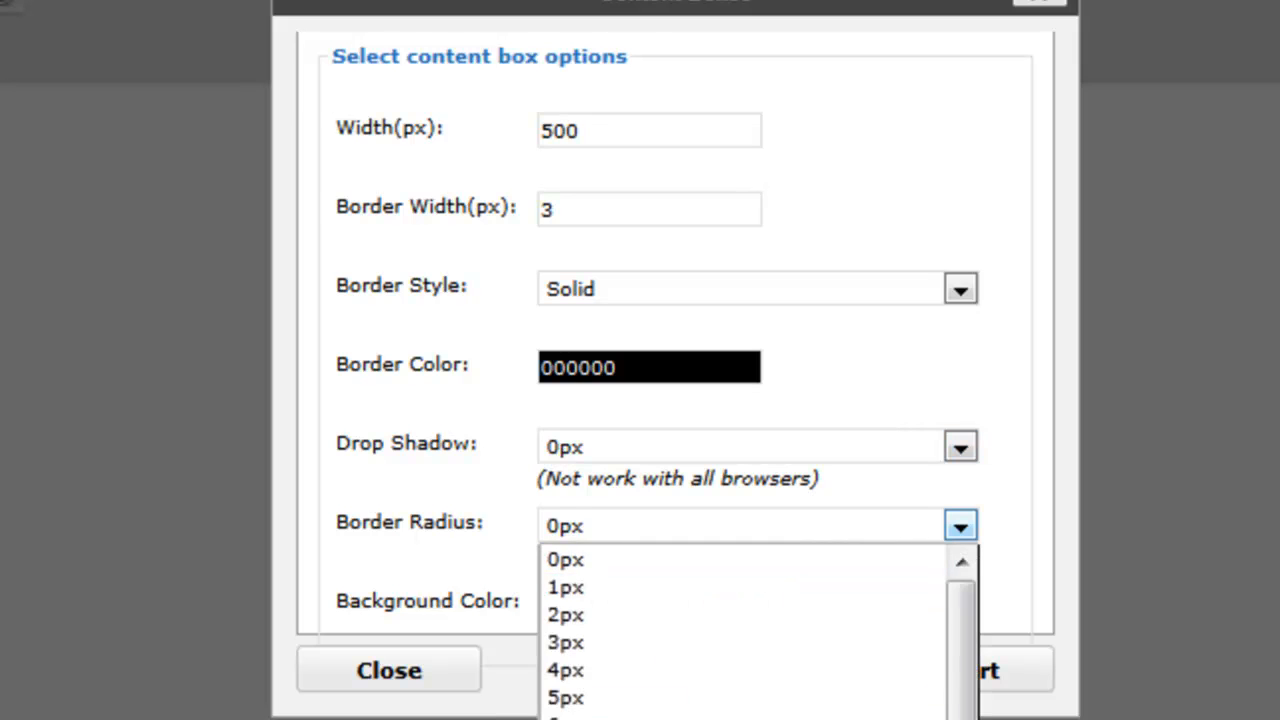
click(856, 369)
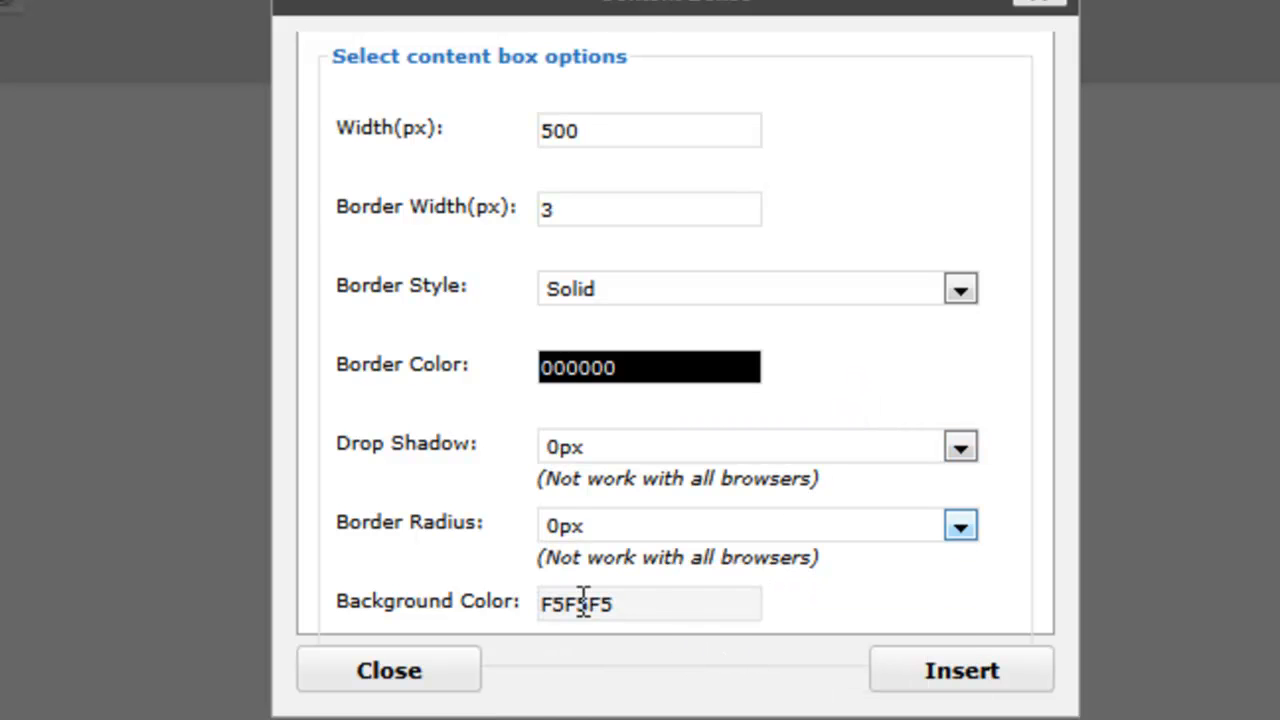
Set the content box's background color to light blue (27E0F5).
click(666, 604)
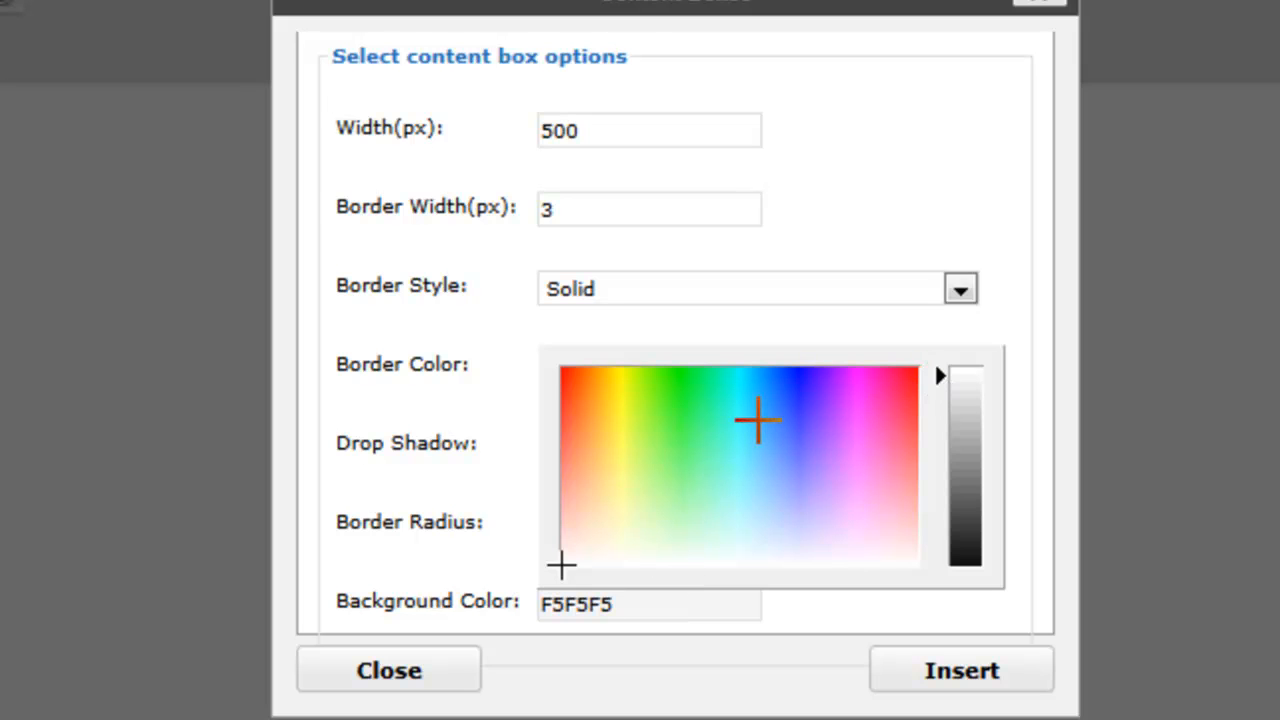
drag(749, 409, 745, 400)
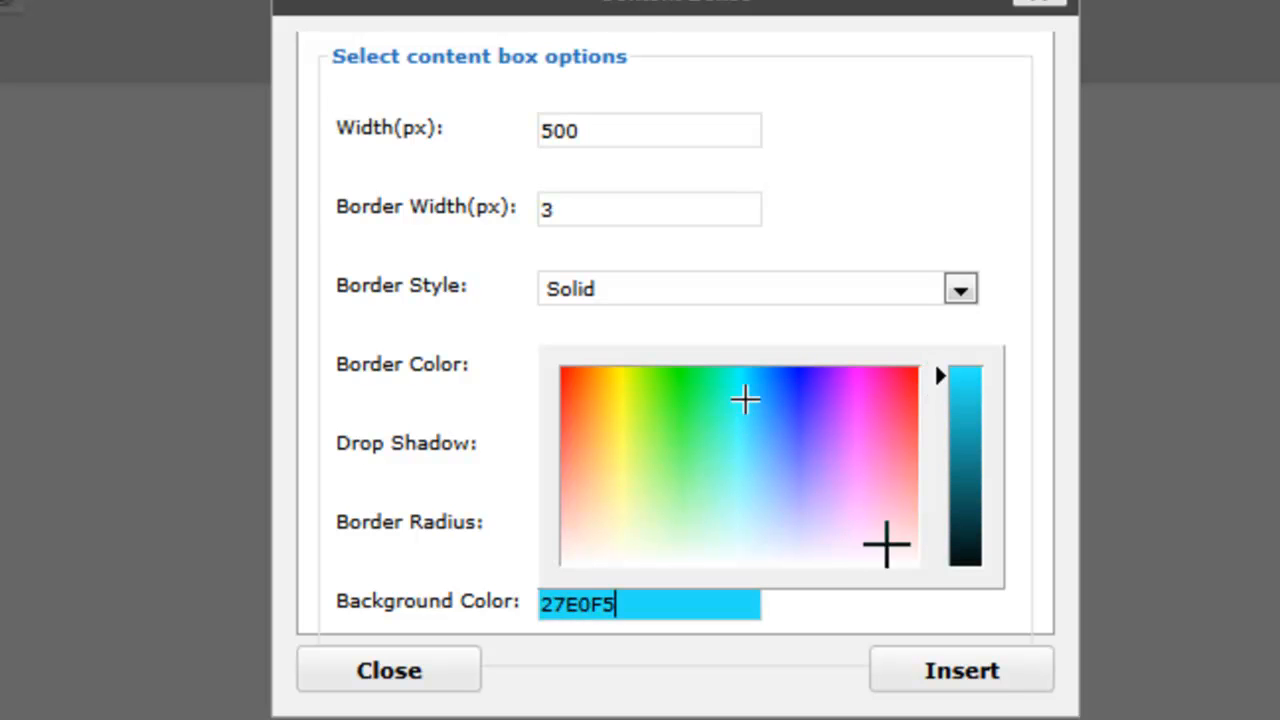
Insert the configured content box and place its placeholder text on a separate line between the opening and closing shortcodes.
click(995, 677)
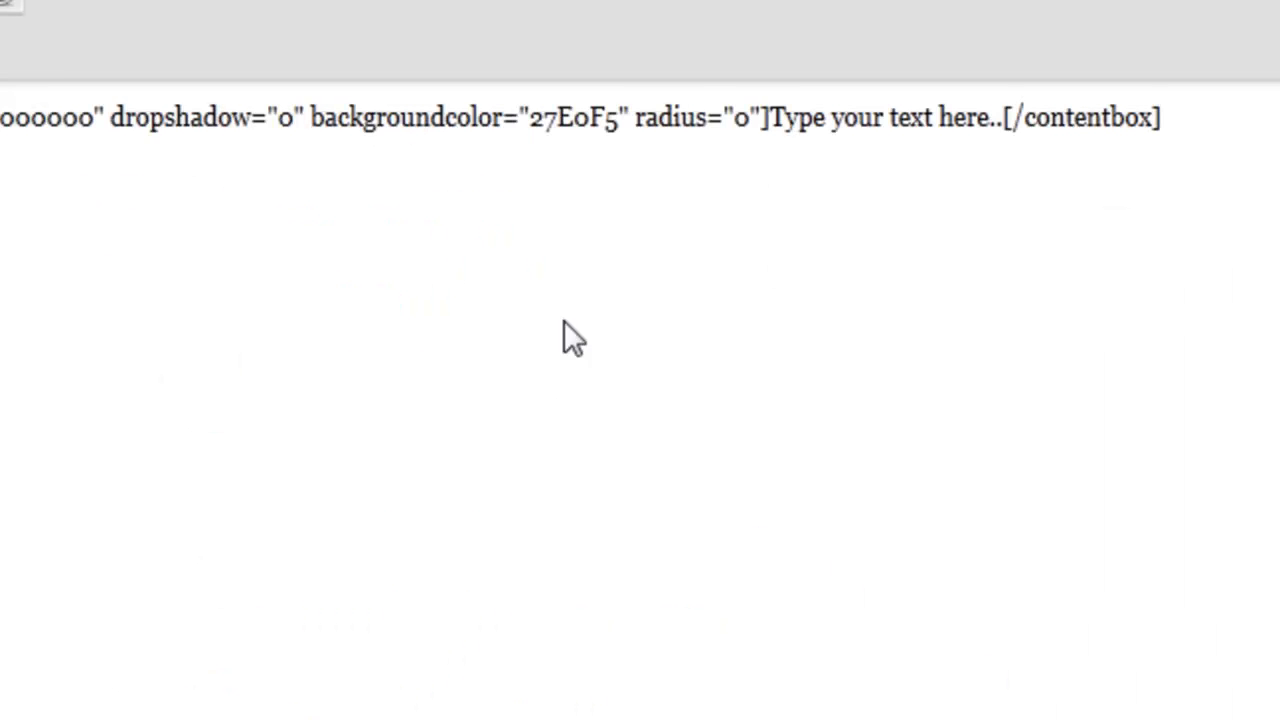
click(768, 112)
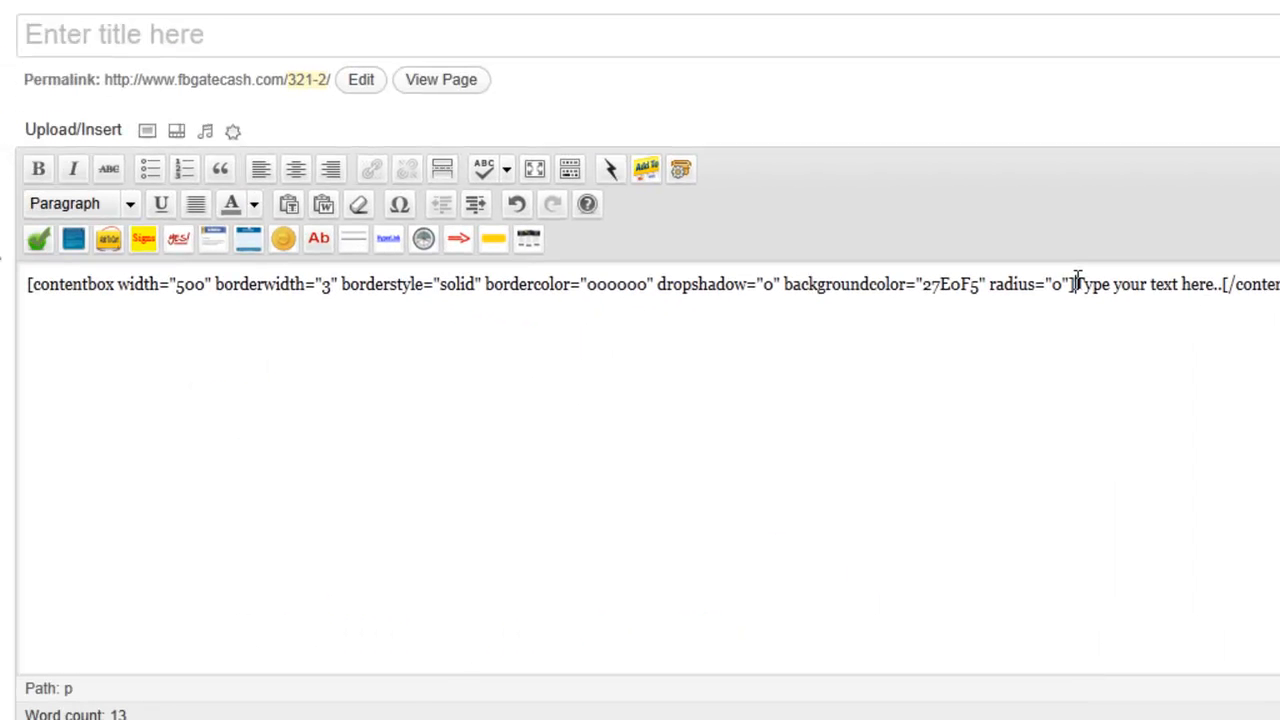
key(Return)
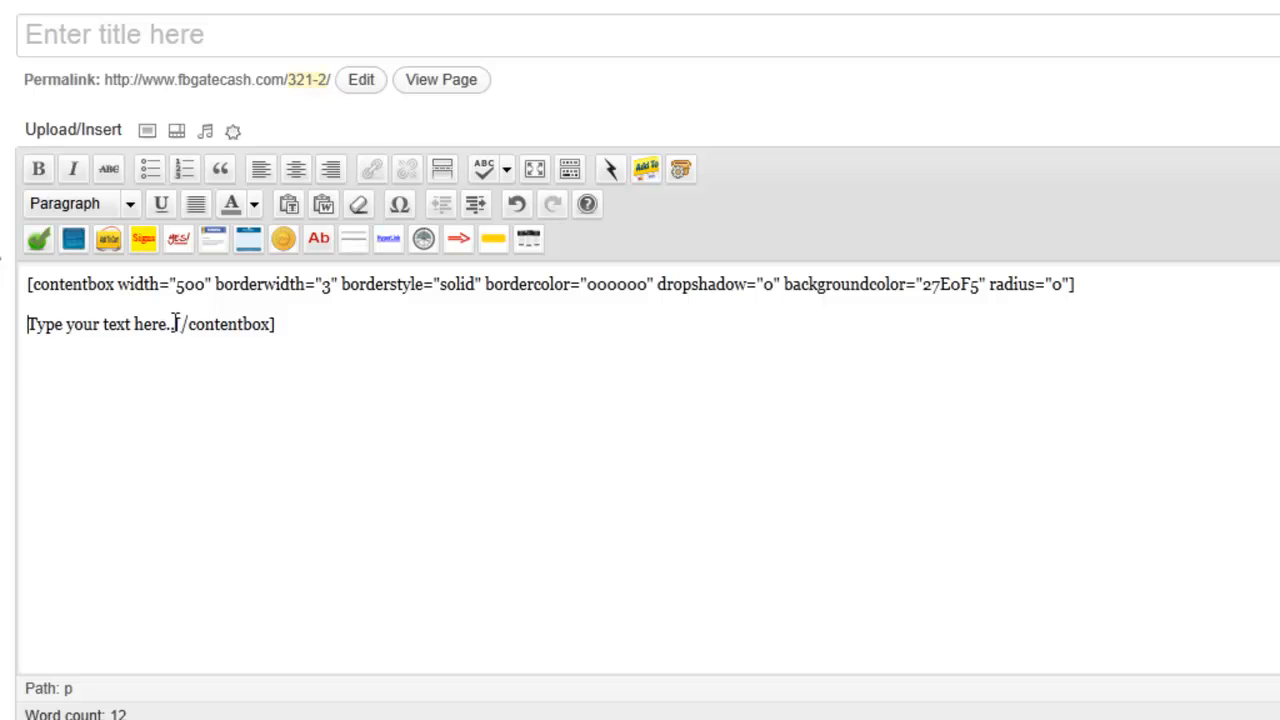
click(172, 324)
key(Return)
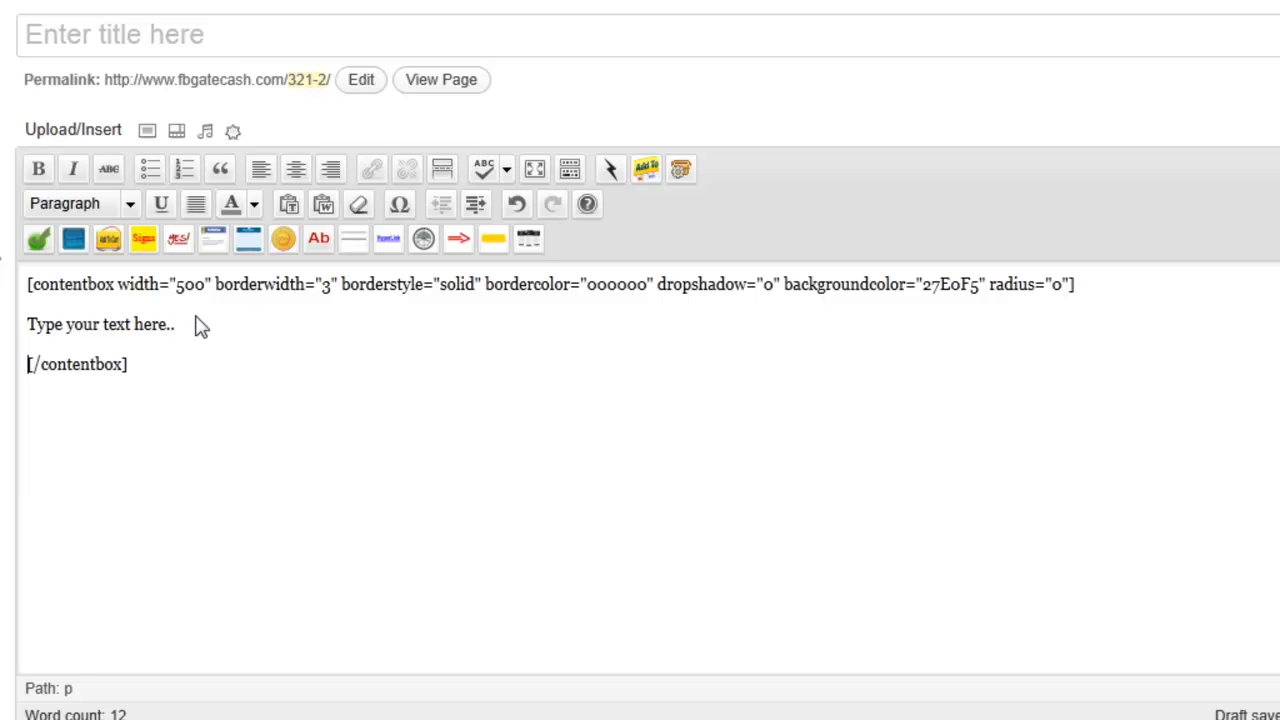
click(203, 326)
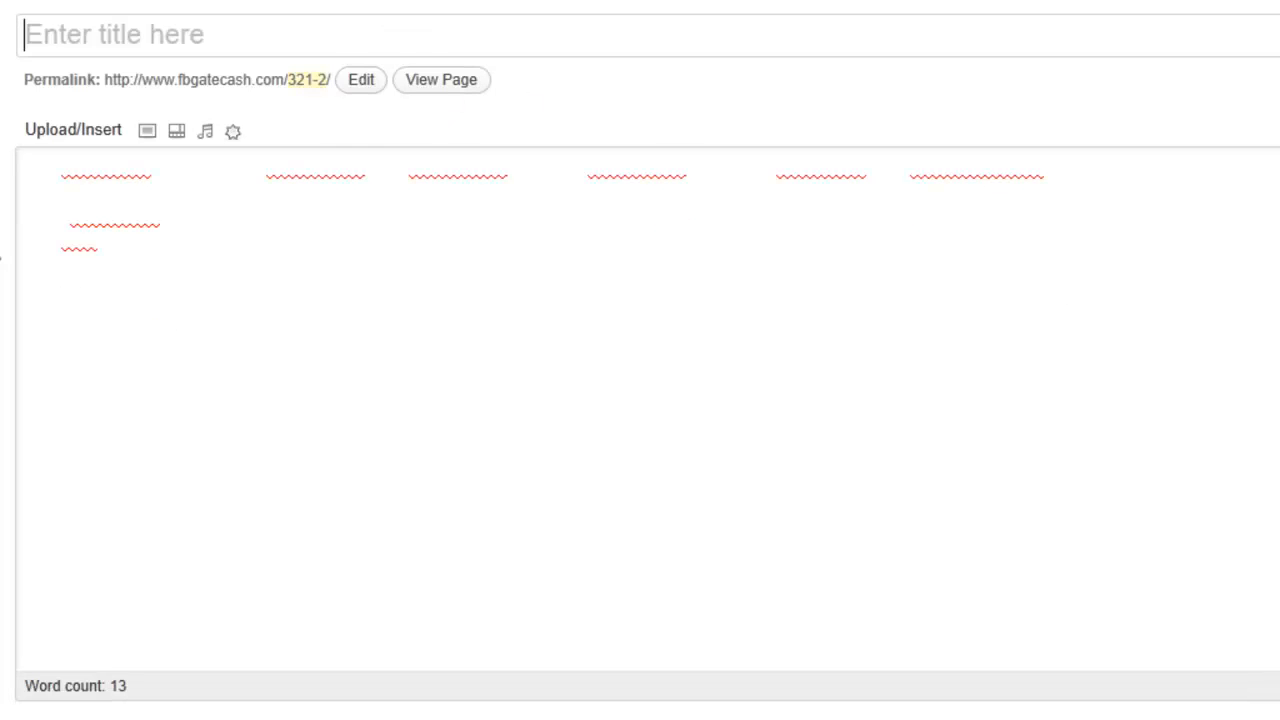
View the updated page in a new tab, check the content box and its text, and return to the page editor.
right_click(168, 1)
click(226, 1)
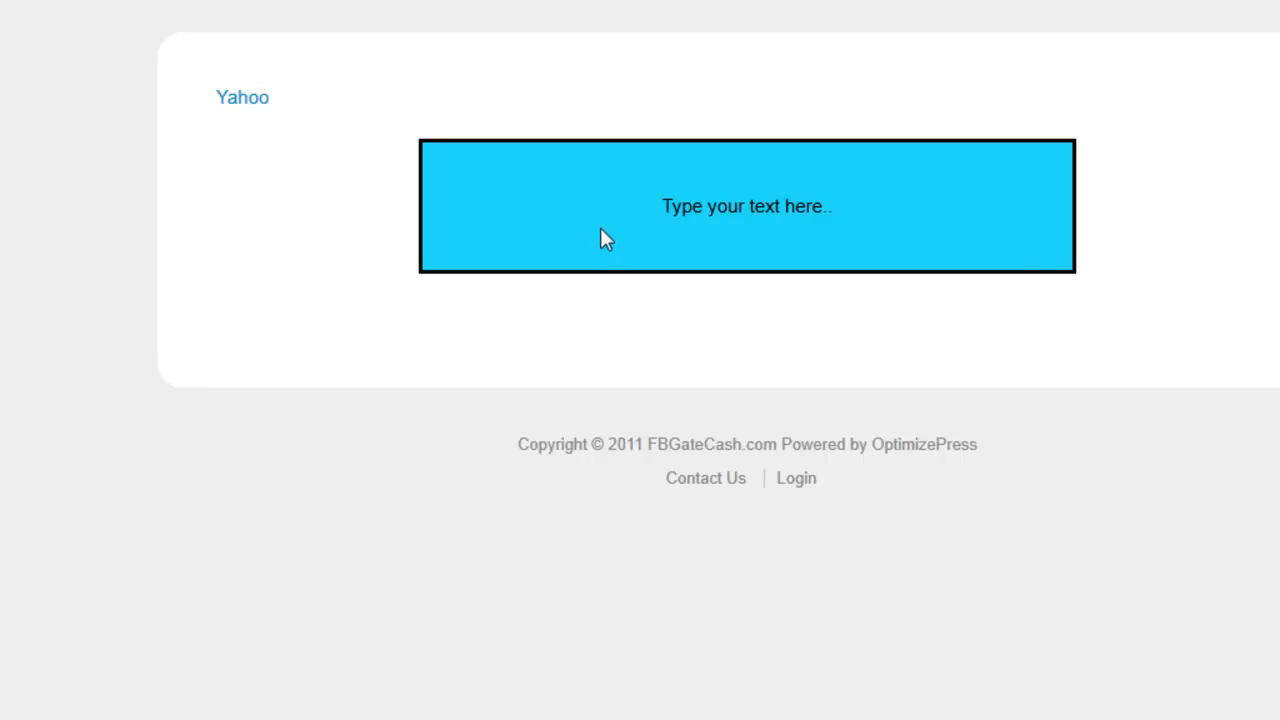
drag(625, 212, 795, 209)
click(867, 210)
click(587, 205)
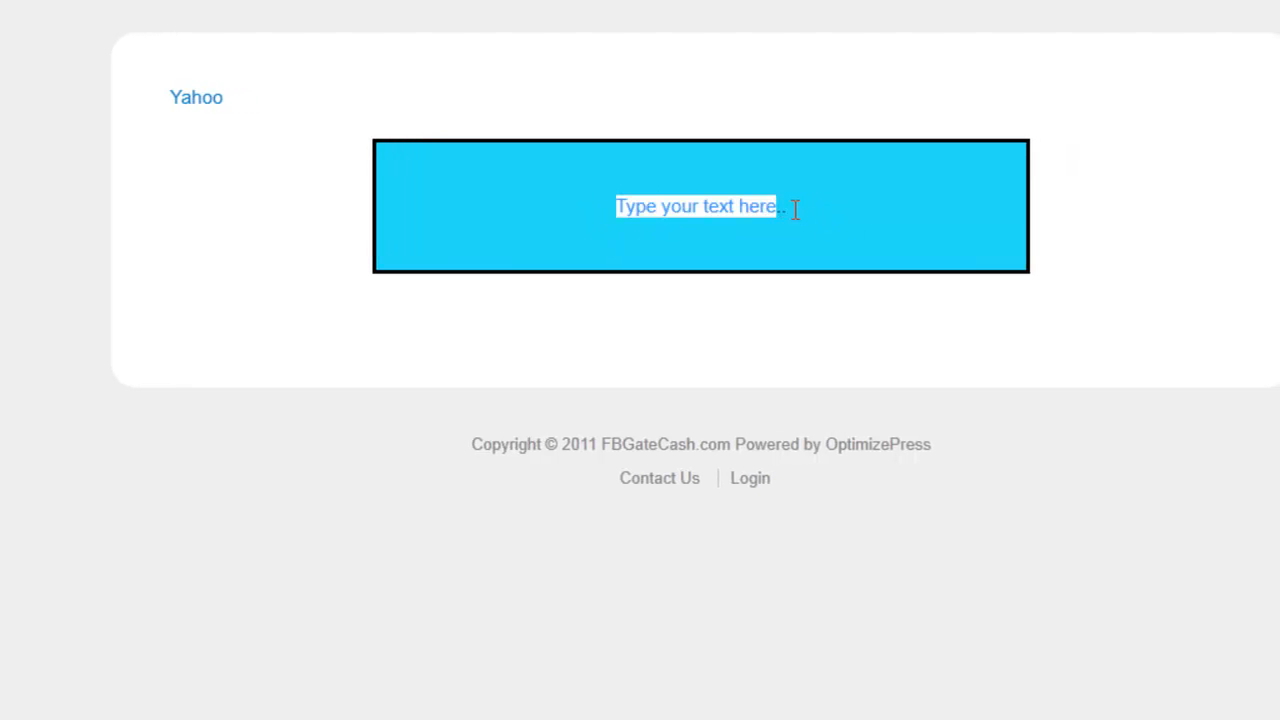
click(873, 107)
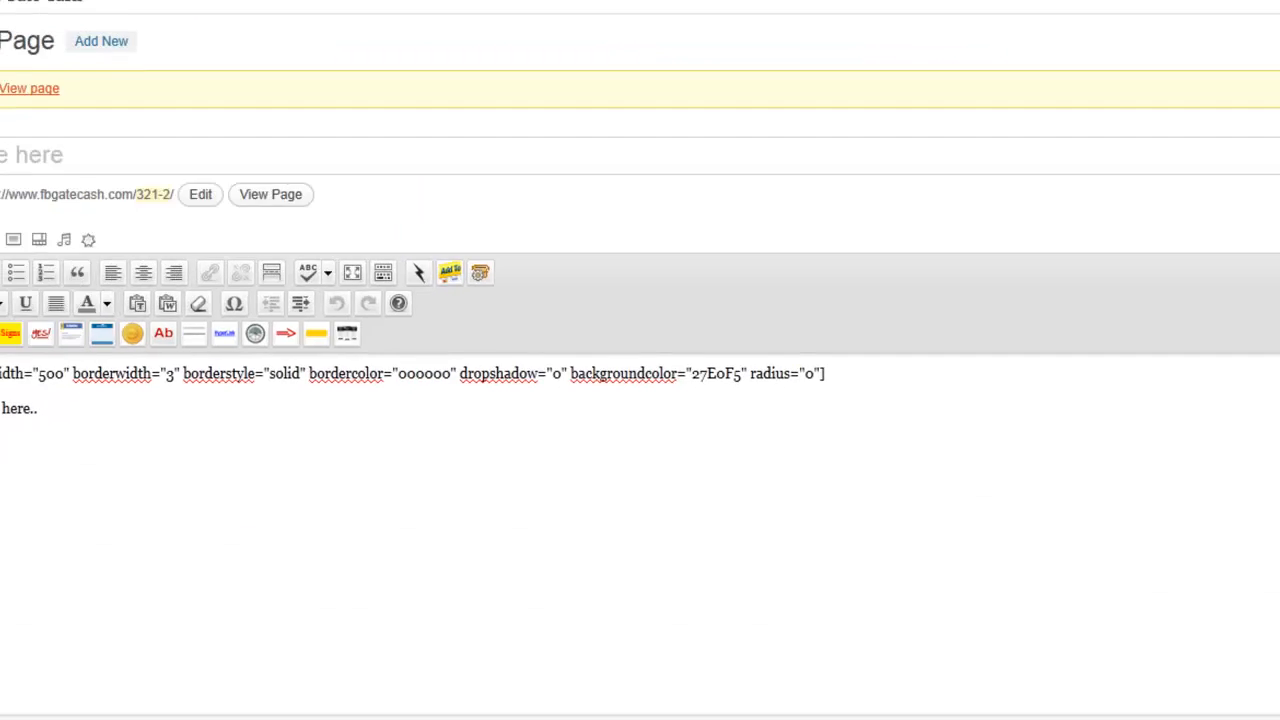
Replace the content box shortcodes with the orange Buy Now! button style circled in red, leaving its link URL empty.
drag(183, 427, 22, 341)
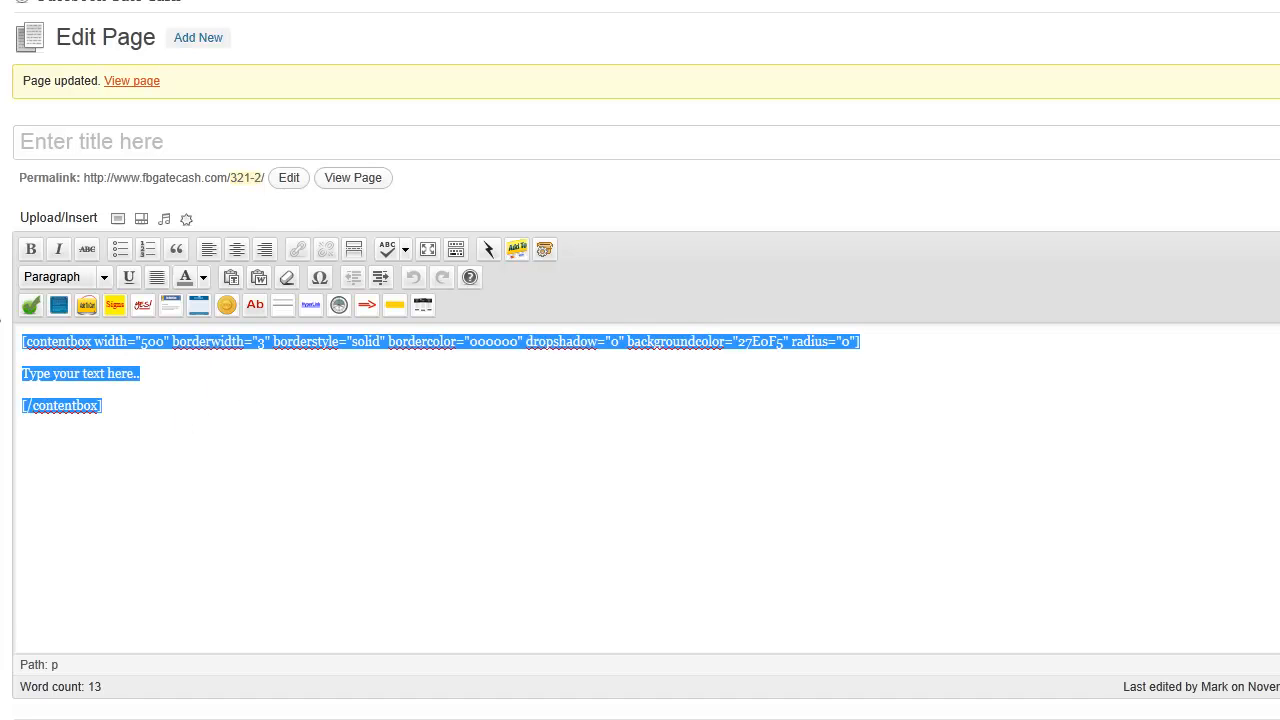
key(Delete)
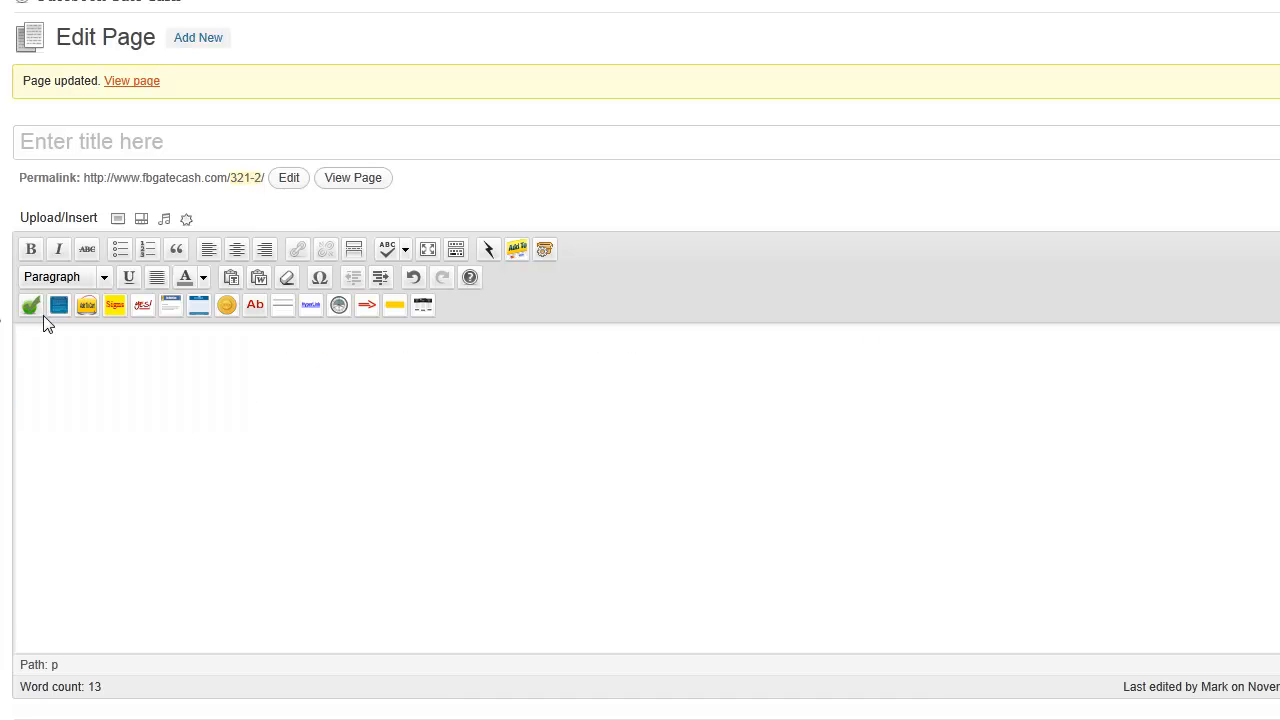
click(86, 306)
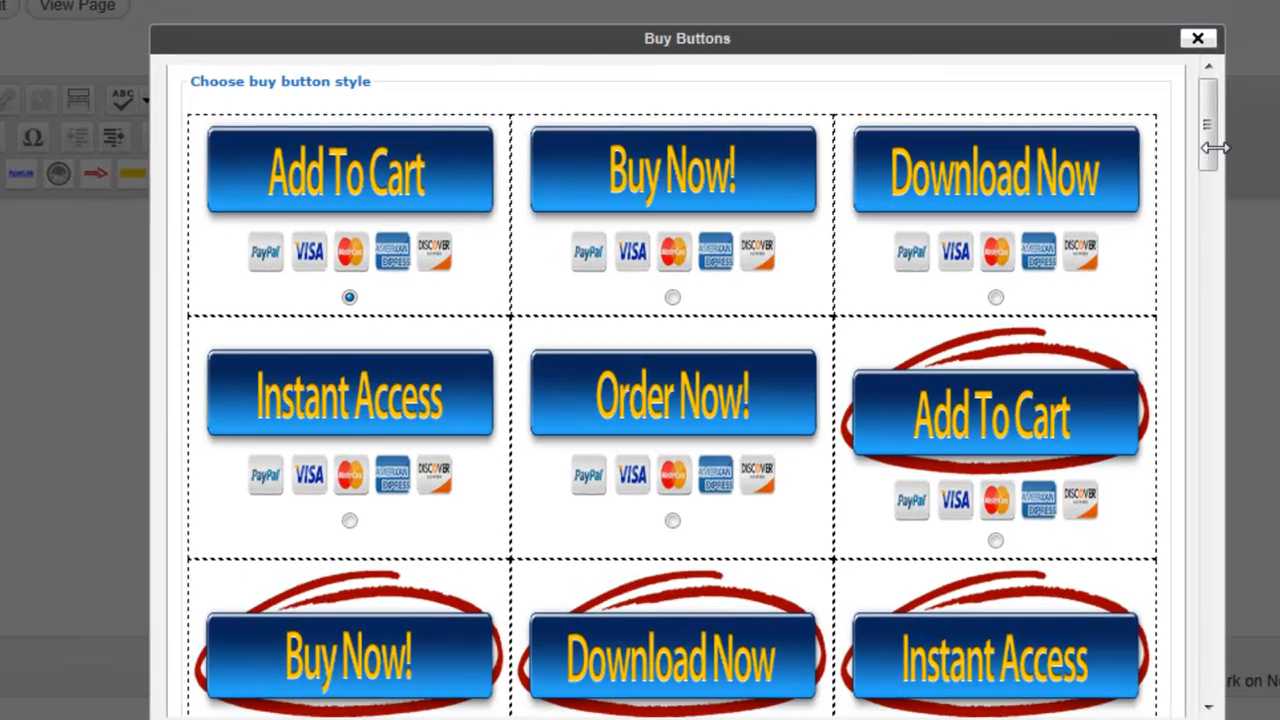
scroll(1215, 127, down, 3)
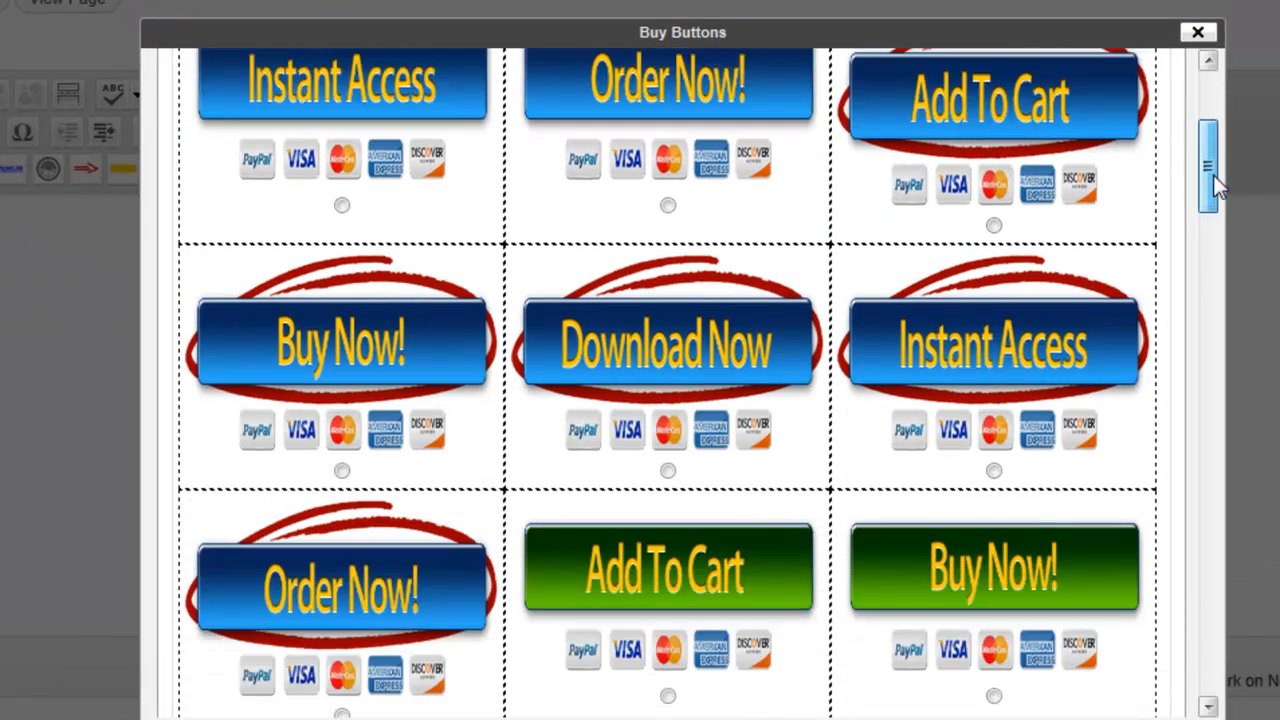
drag(1215, 185, 1215, 648)
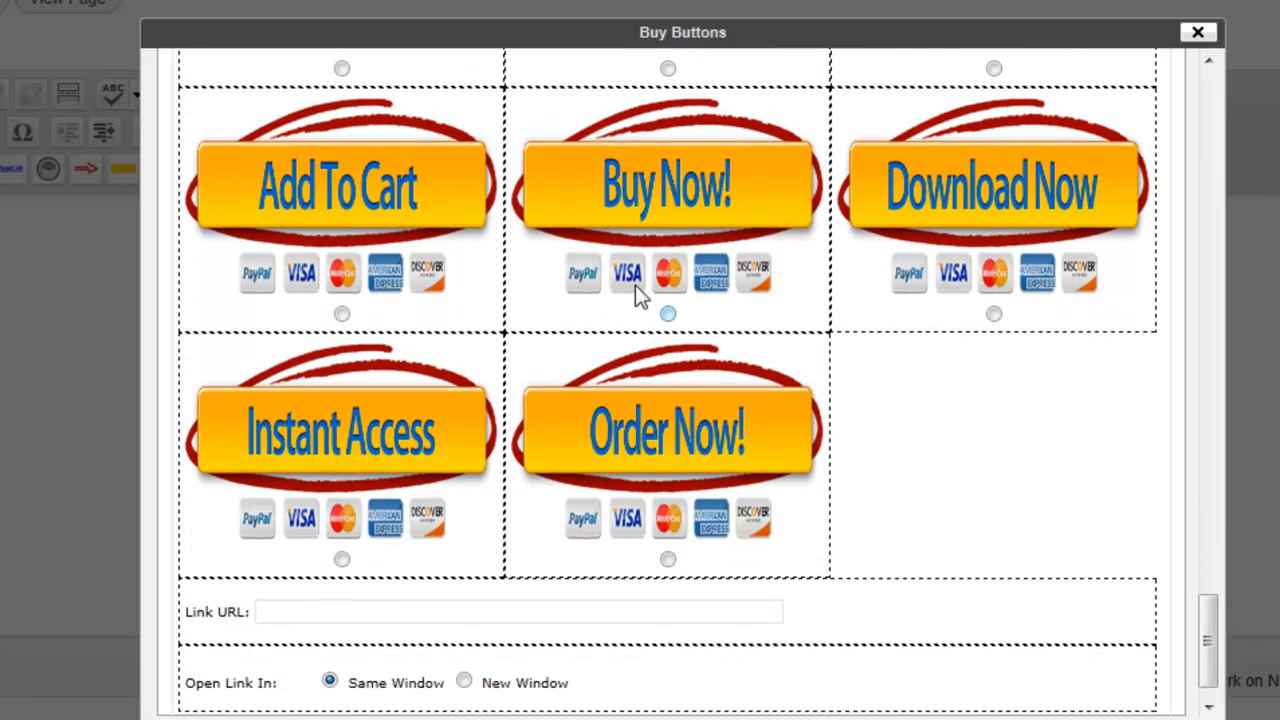
click(668, 314)
scroll(1210, 640, down, 1)
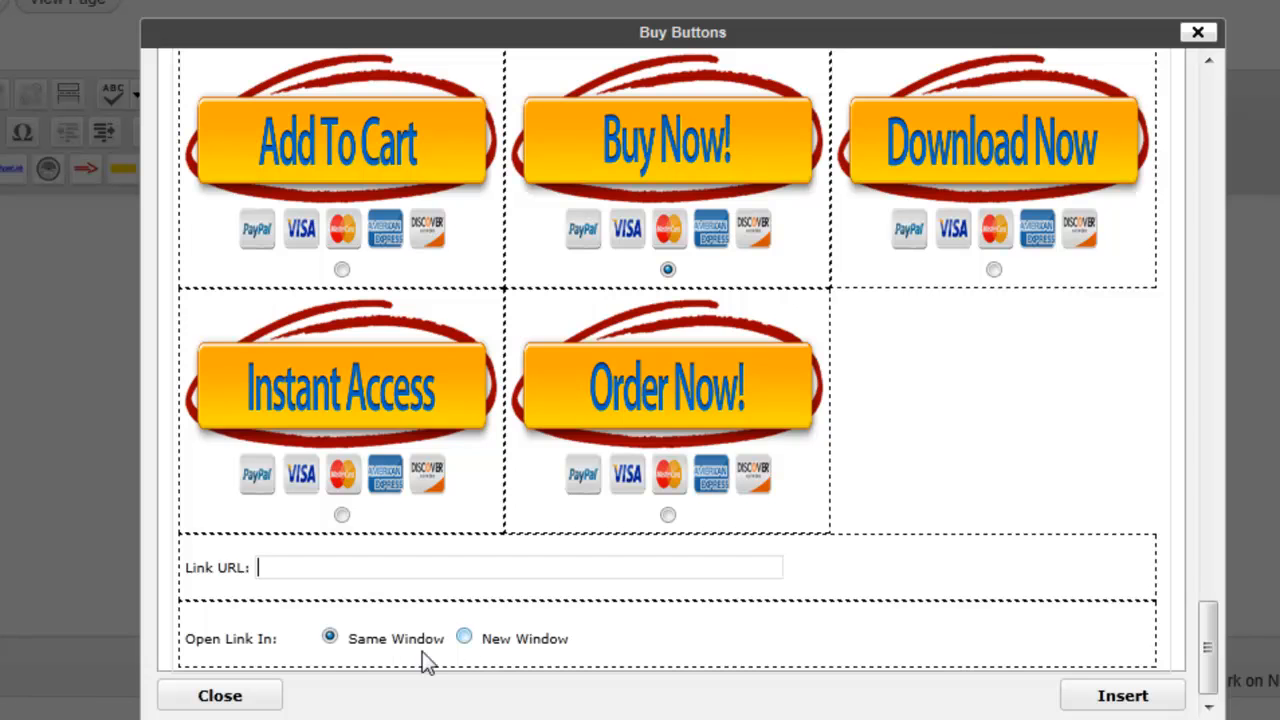
click(1126, 697)
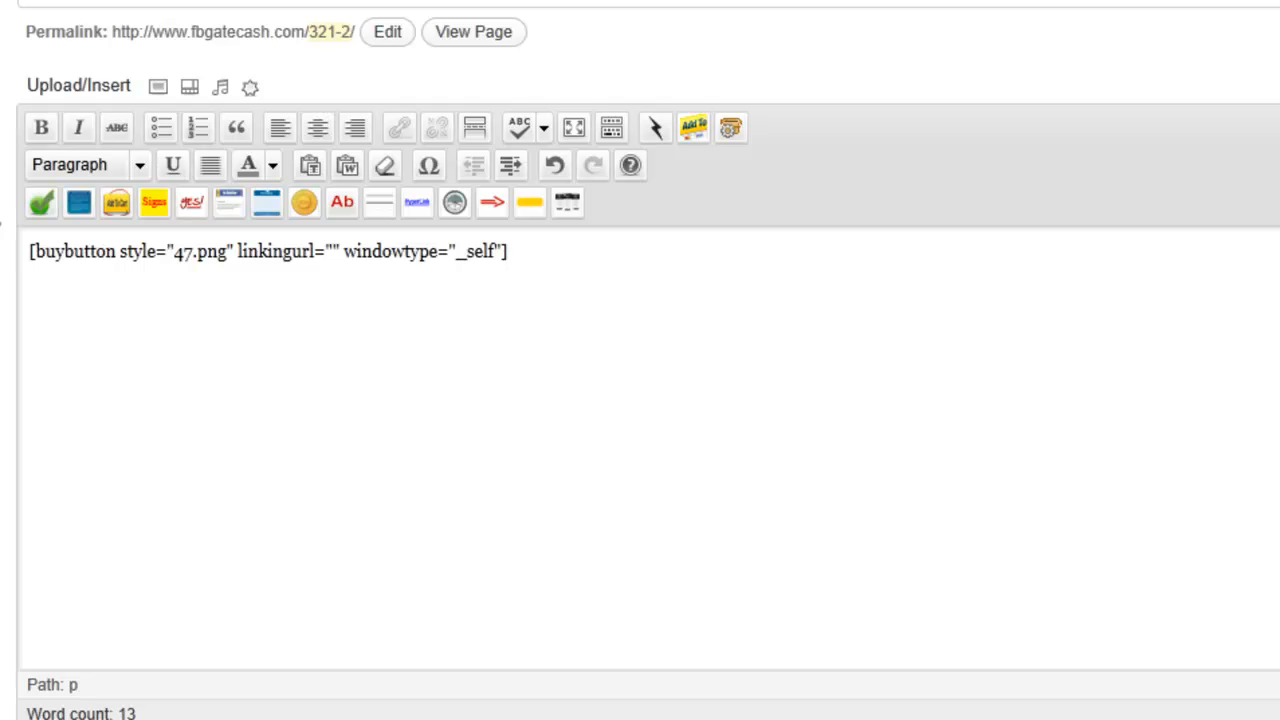
Update the page and view it in a new tab to check the buy button.
click(1277, 88)
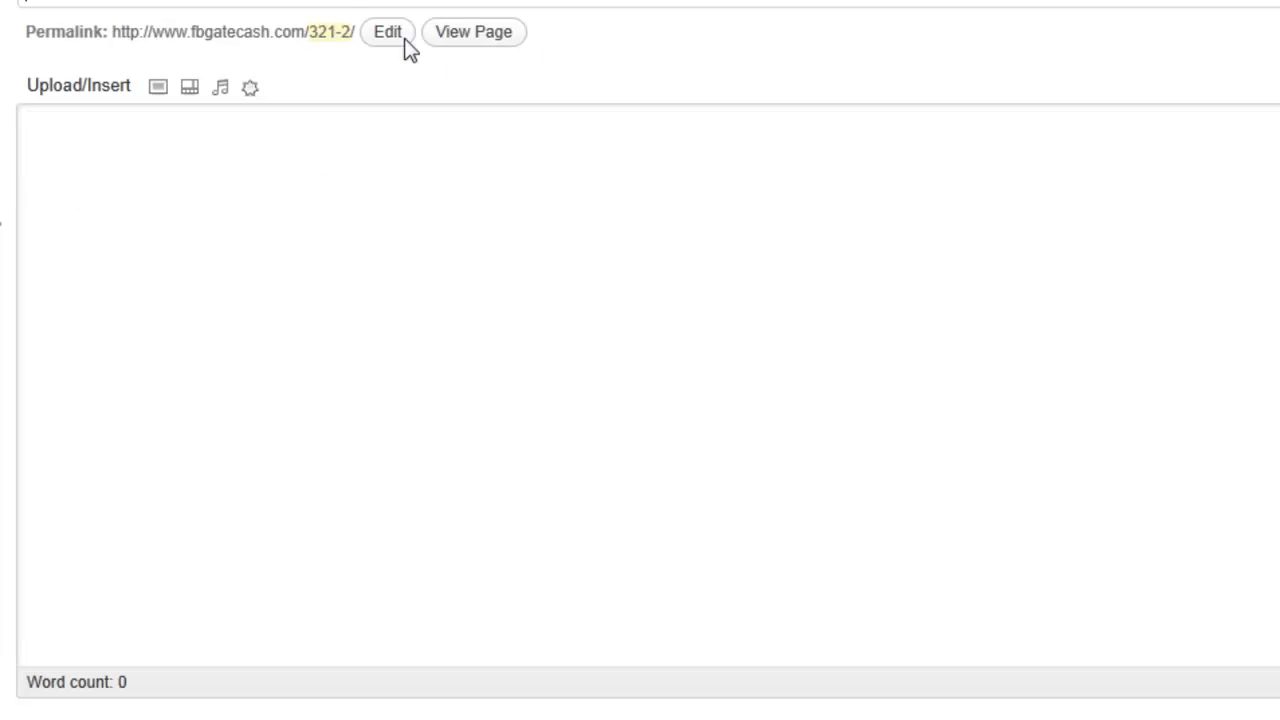
right_click(177, 1)
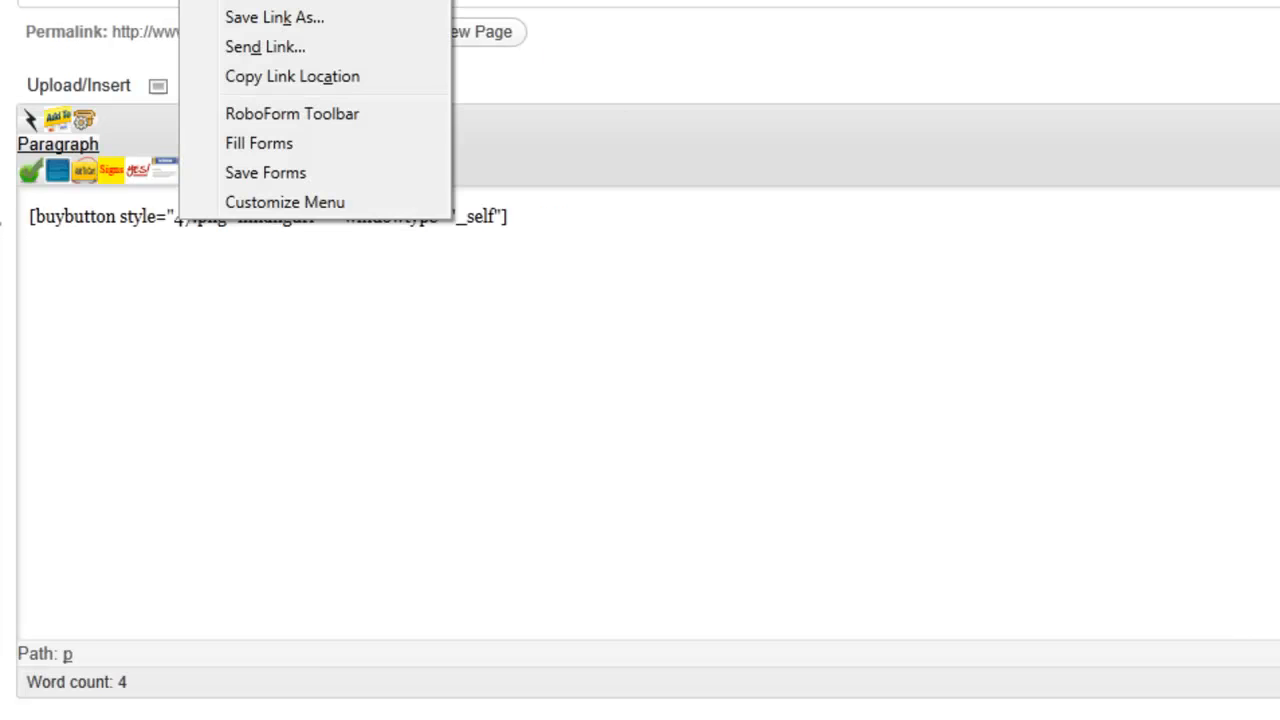
click(215, 1)
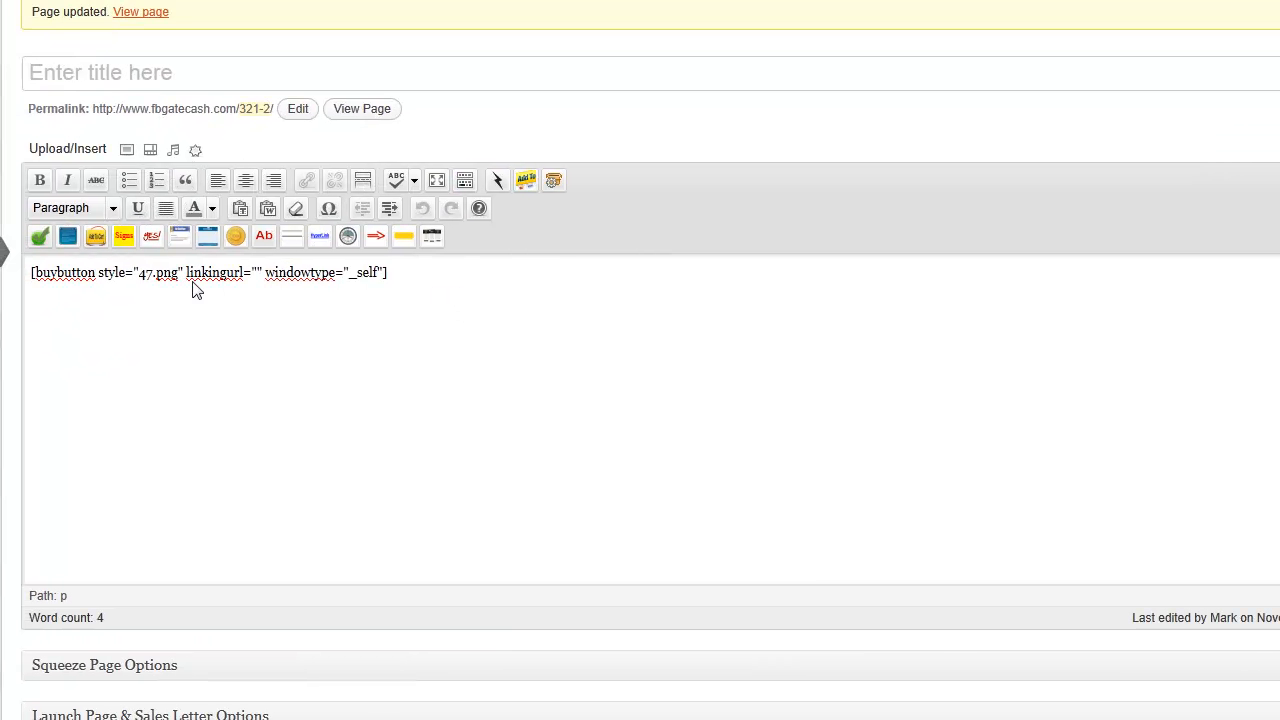
Delete the buy button shortcode from the page content.
drag(196, 290, 11, 277)
key(Delete)
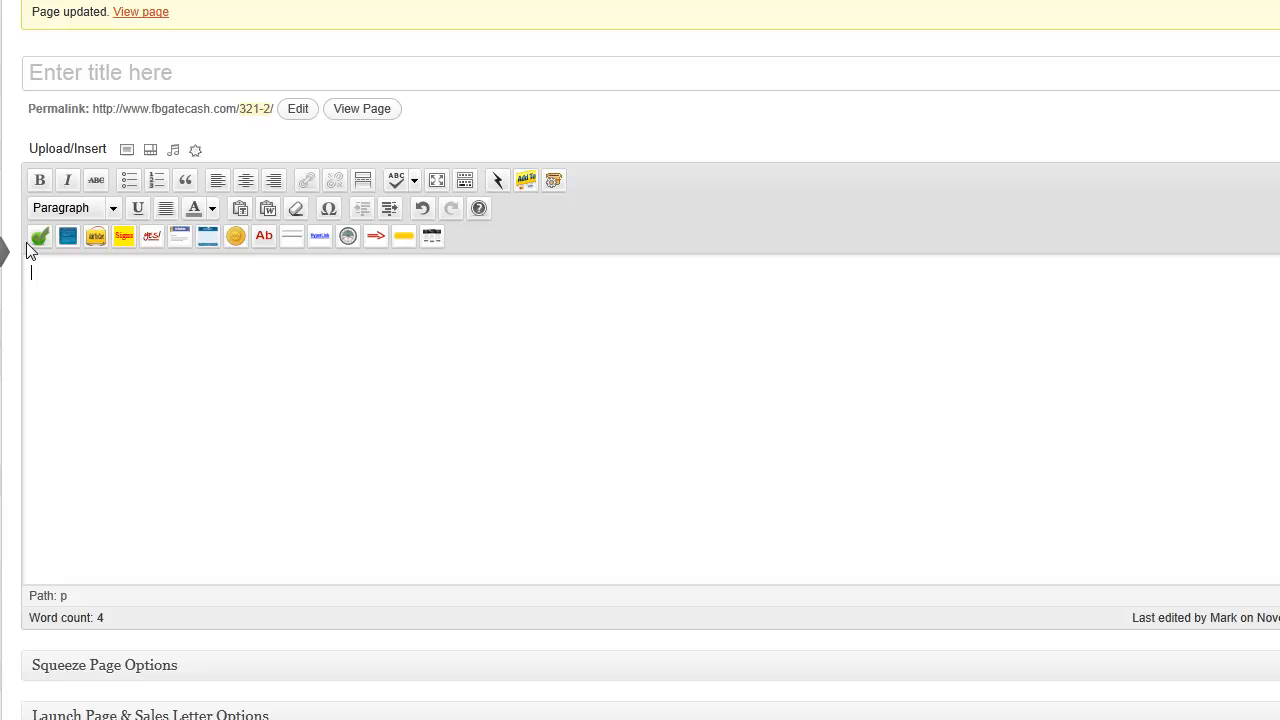
Look through the available phrase styles from the order phrases to the guarantee phrases, and close the selection without inserting one.
click(150, 236)
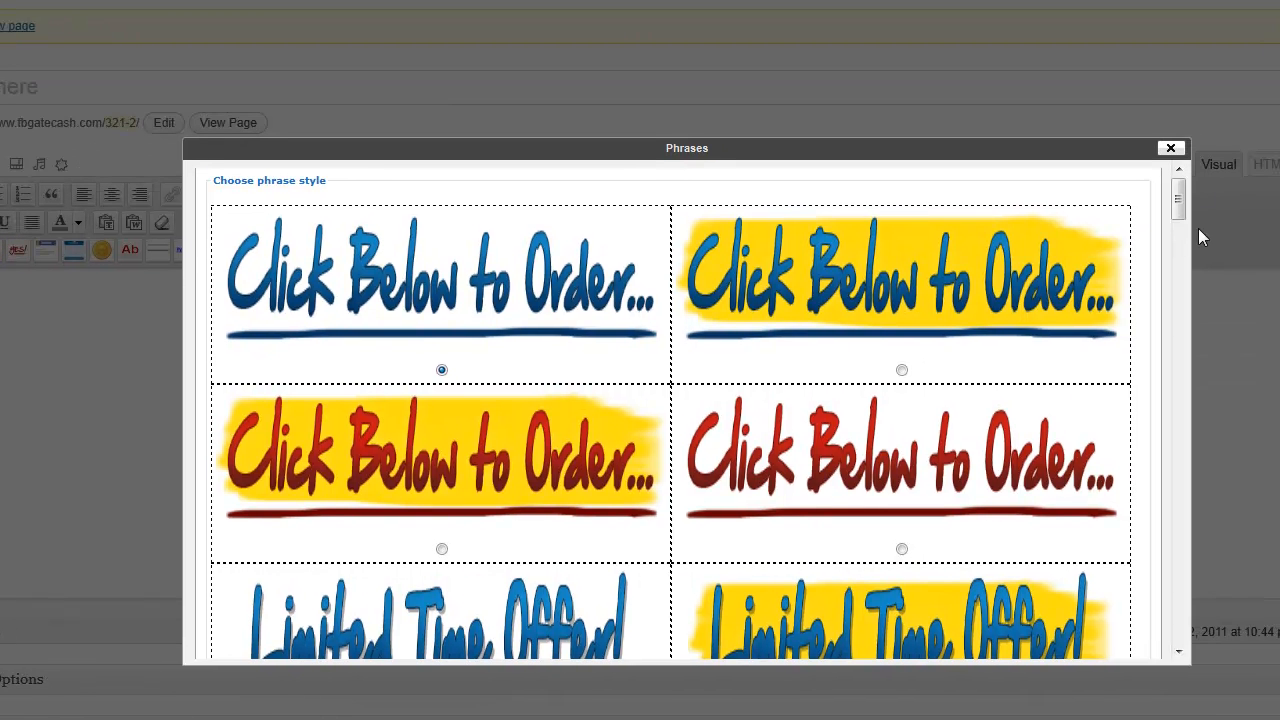
drag(1181, 230, 1185, 473)
drag(1178, 218, 1177, 553)
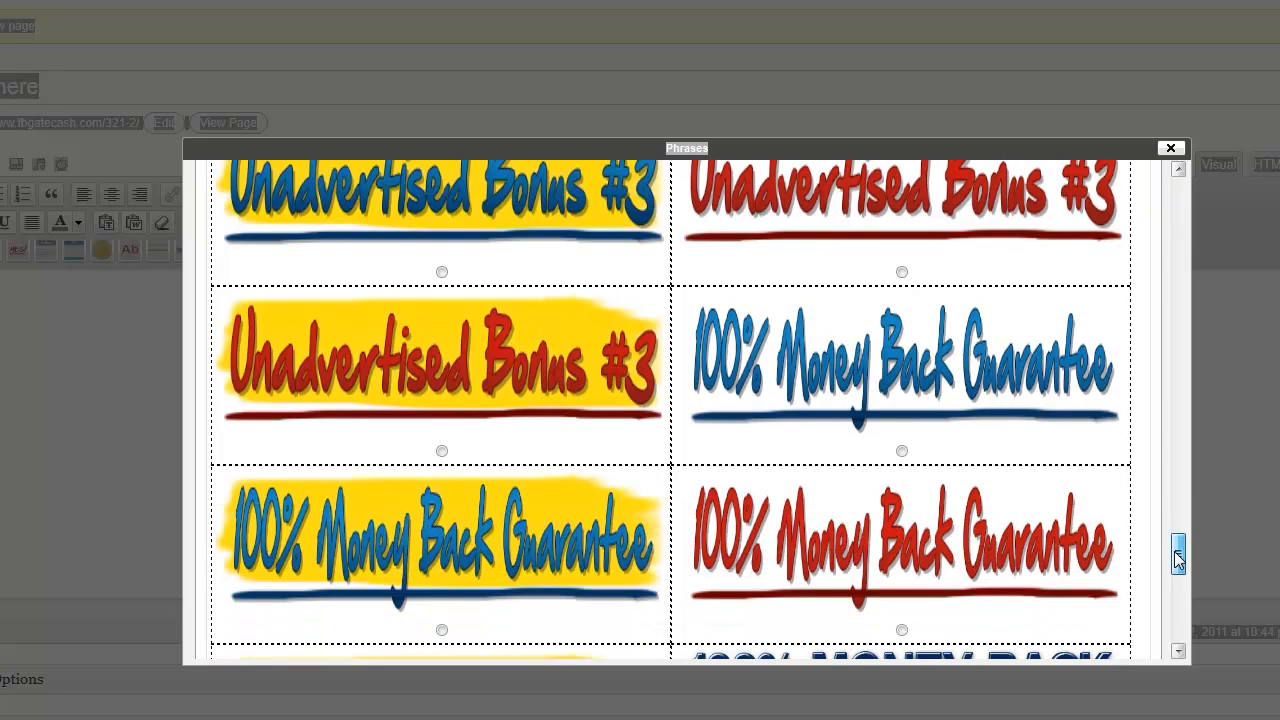
scroll(1180, 560, down, 4)
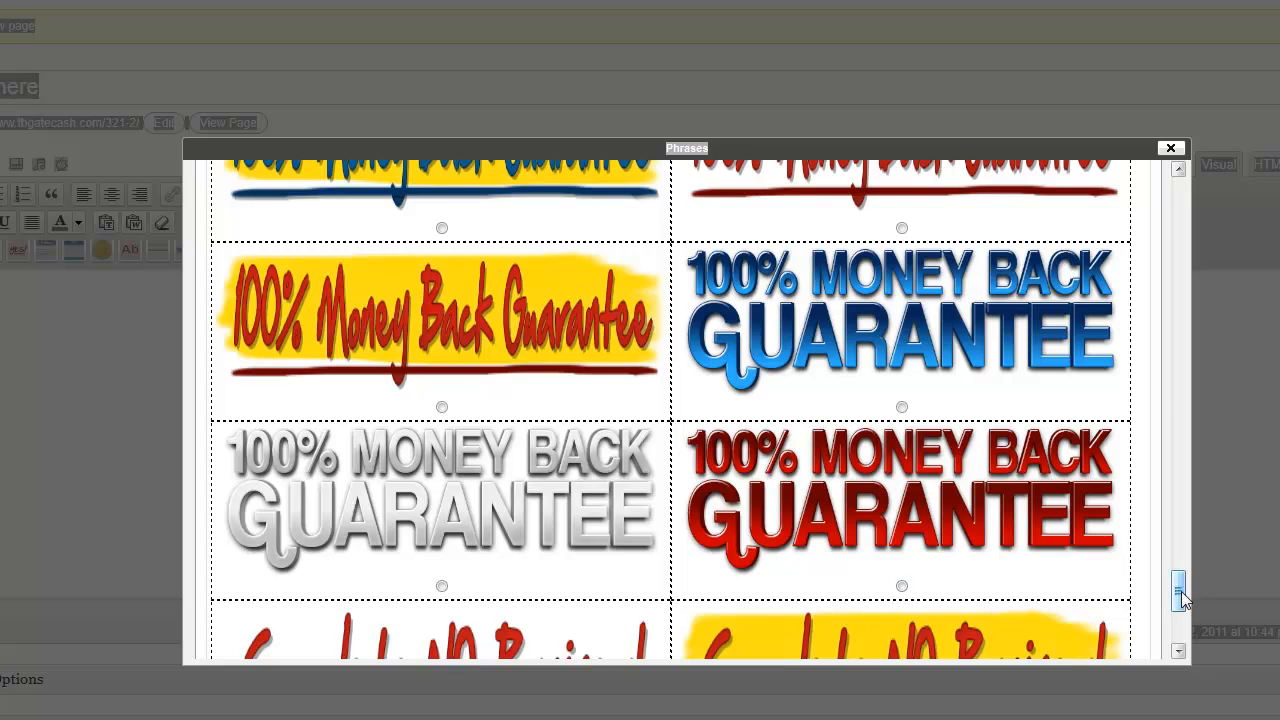
drag(1180, 586, 1180, 195)
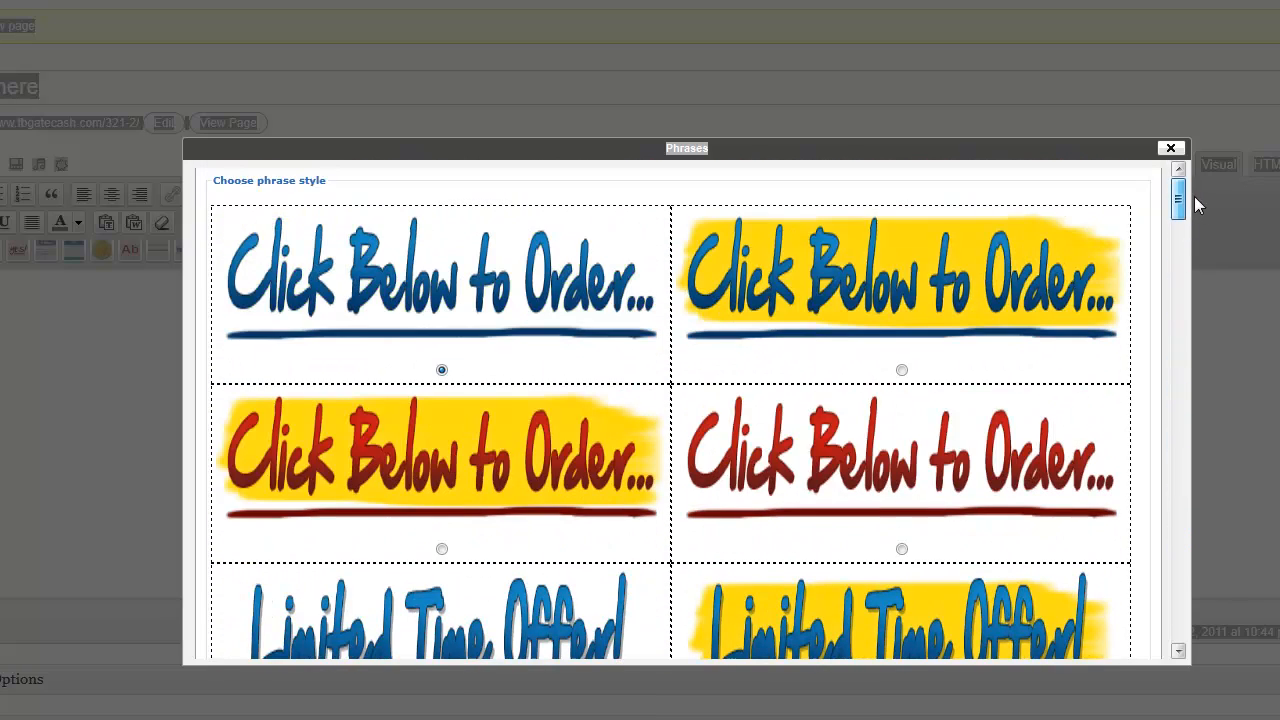
click(1171, 149)
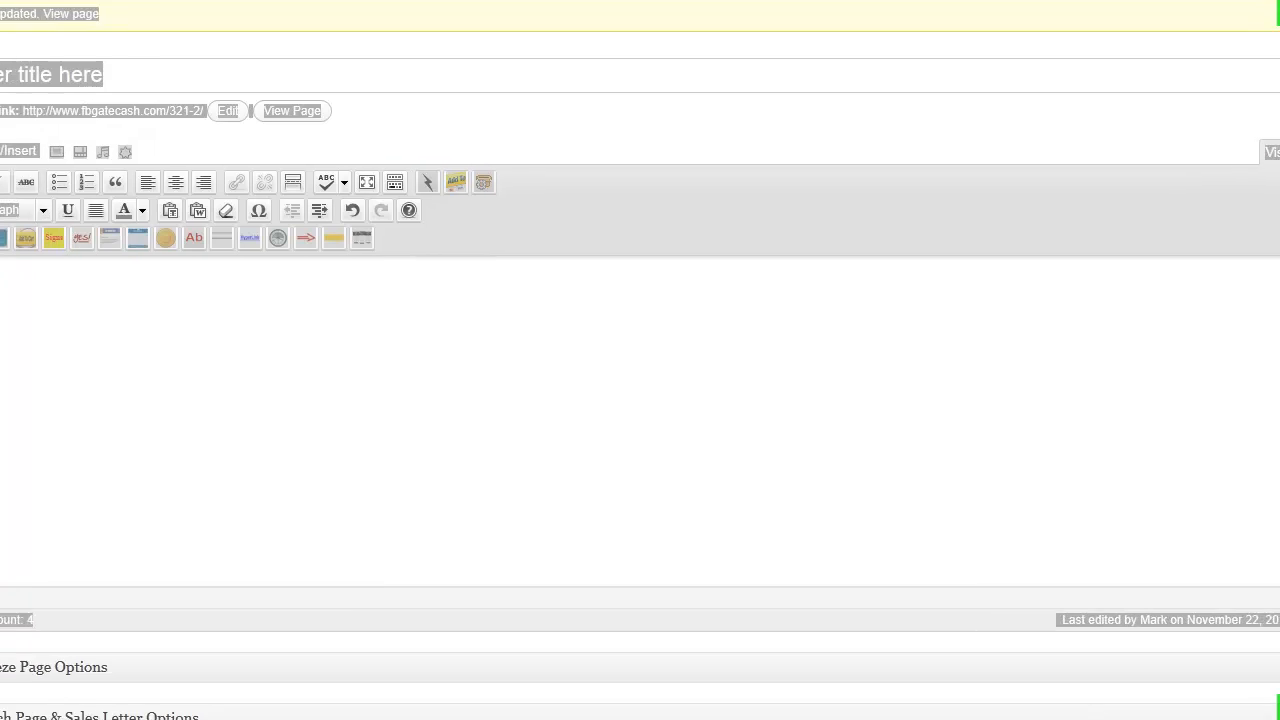
click(703, 296)
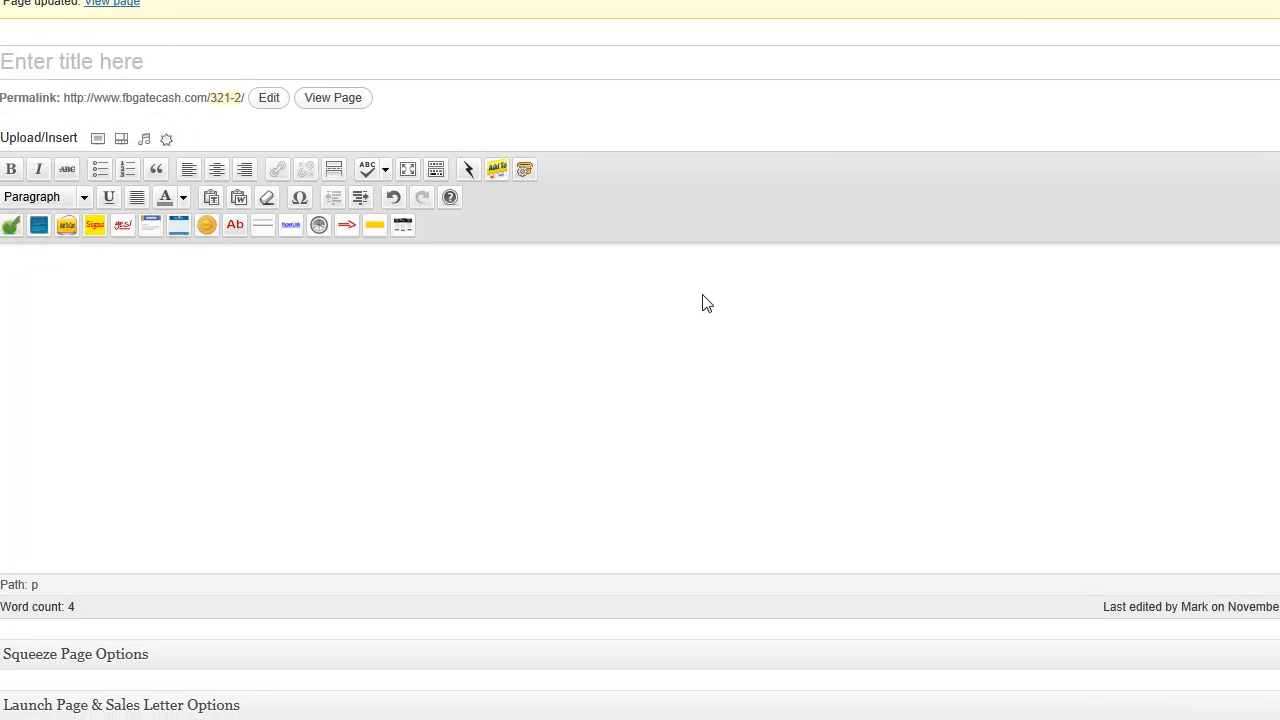
Start a new banner using the red ribbon style with the gold number badge.
click(152, 228)
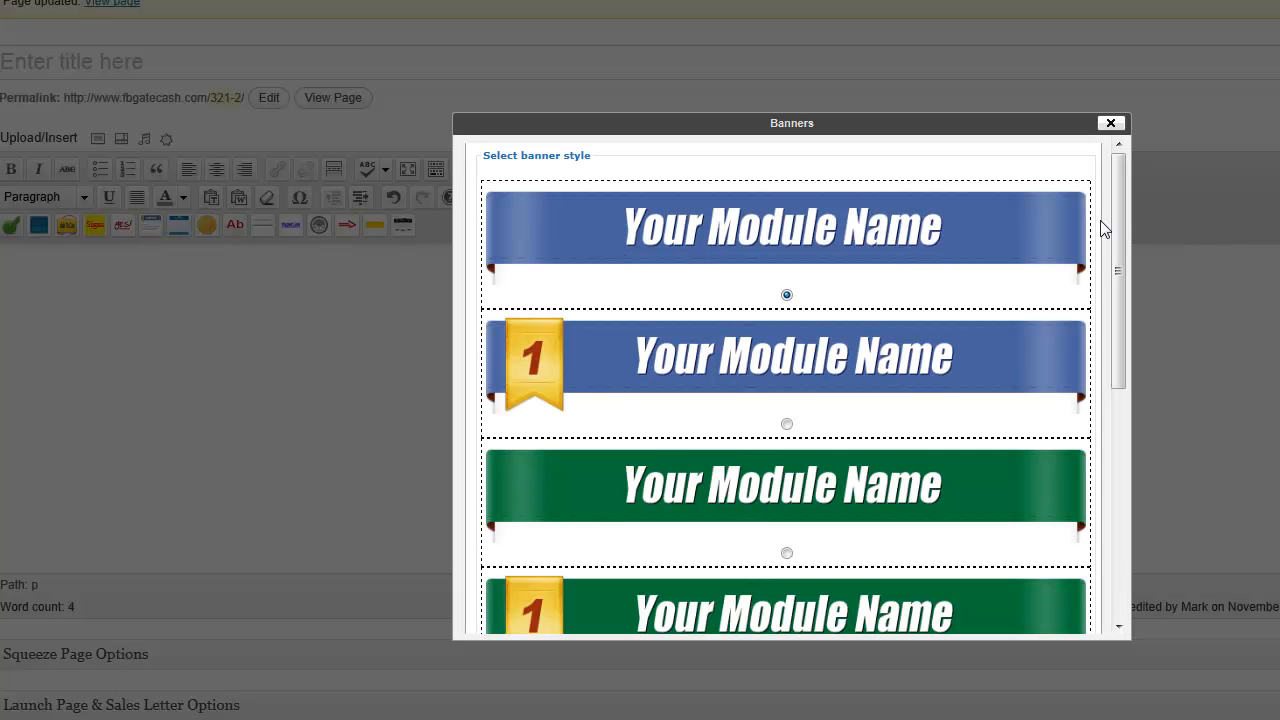
drag(1117, 260, 813, 253)
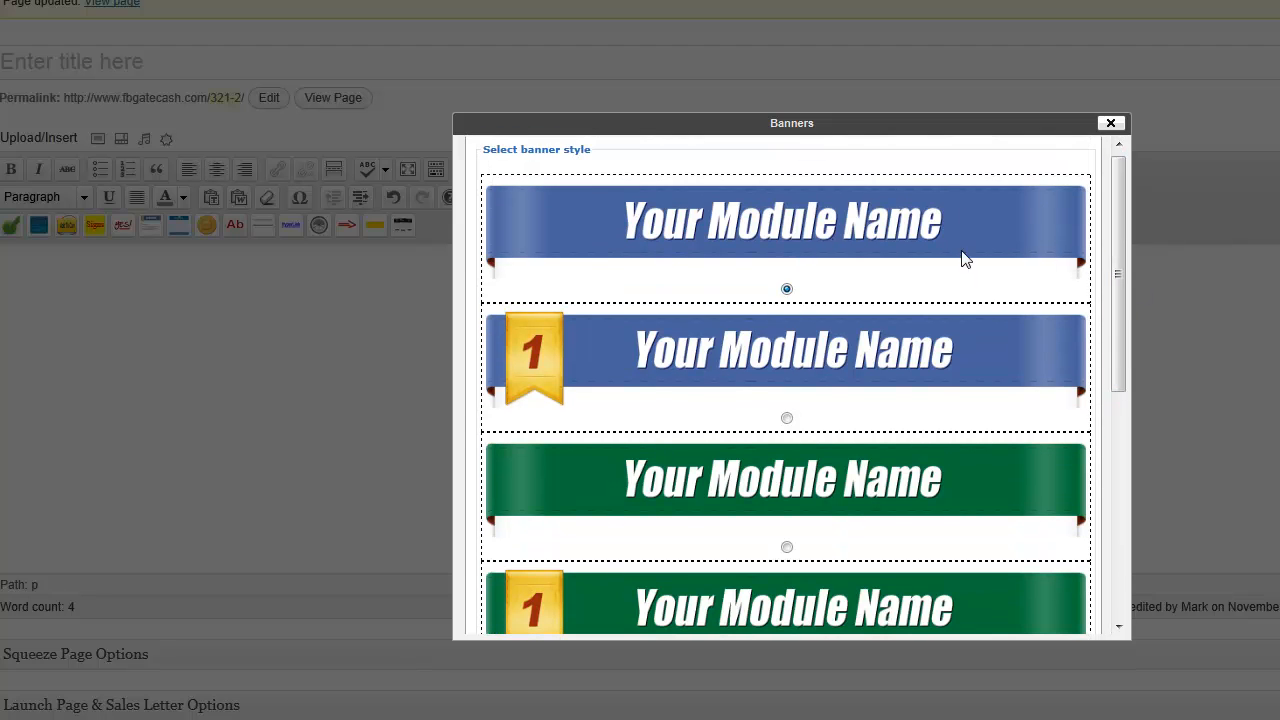
drag(1122, 314, 1117, 548)
click(787, 509)
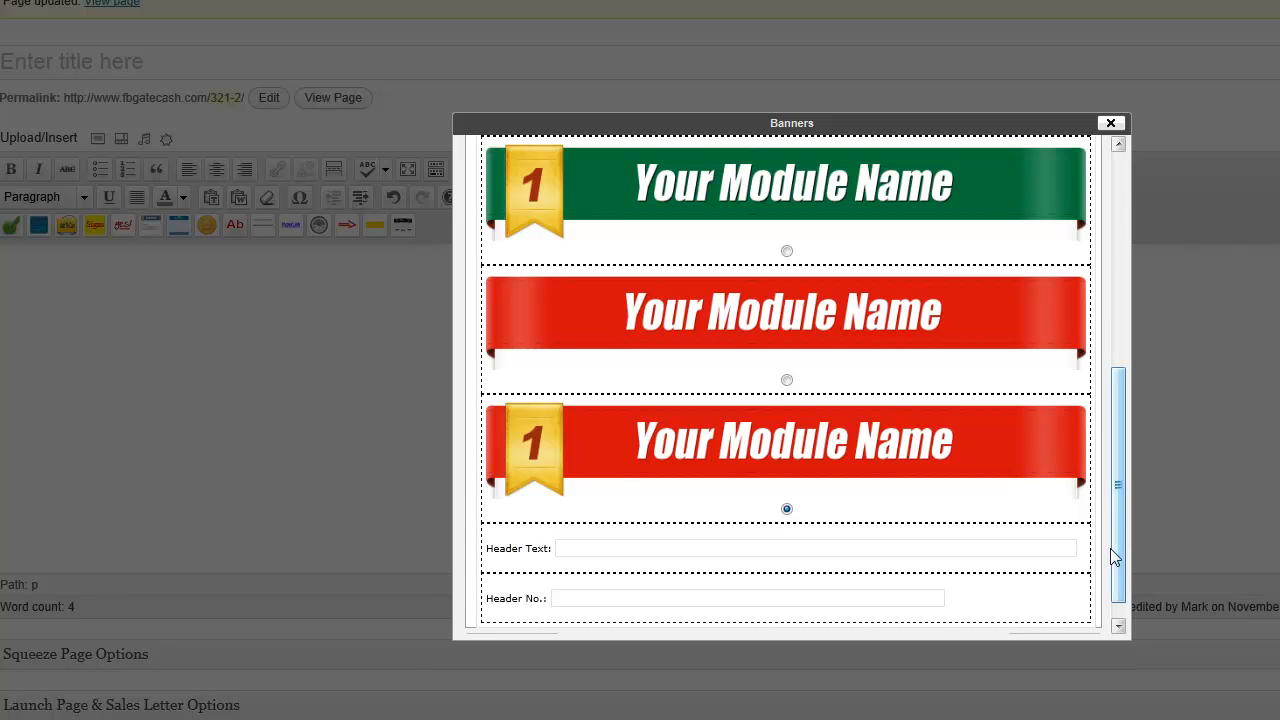
scroll(1112, 556, down, 1)
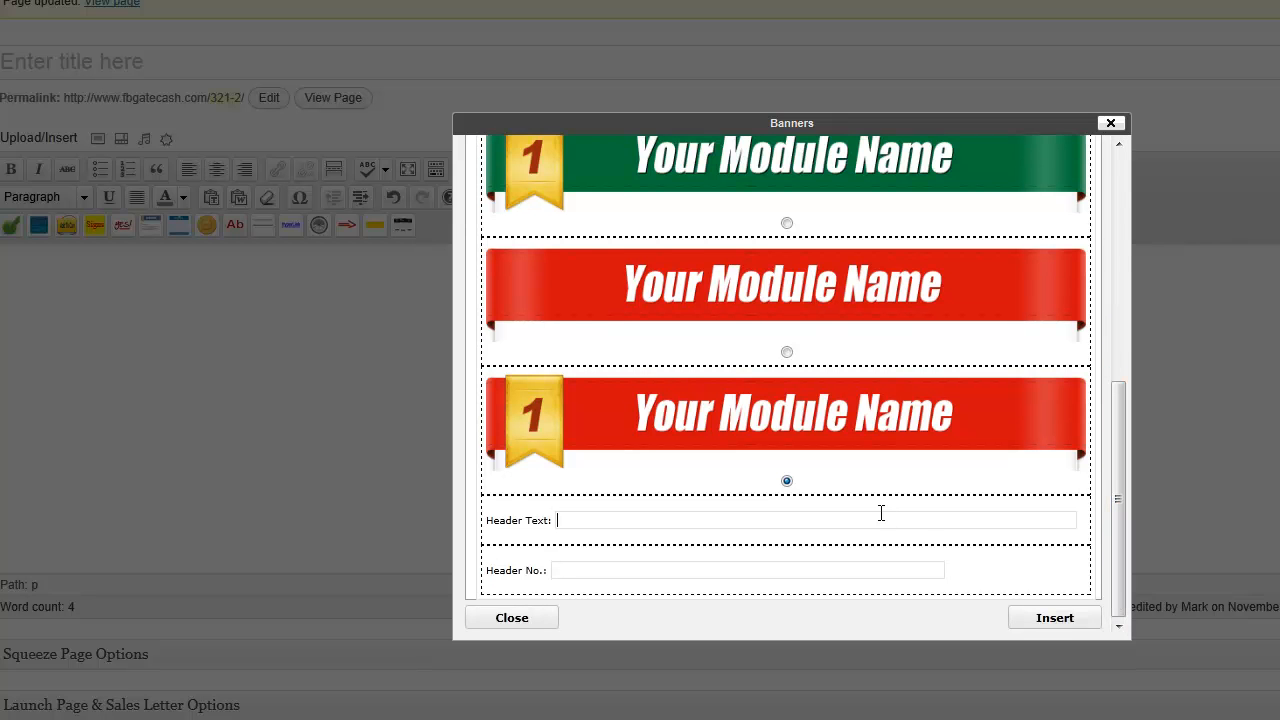
Set the banner's header text to My Test and its header number to 5, and insert it into the page.
click(881, 513)
text(Myn)
key(BackSpace)
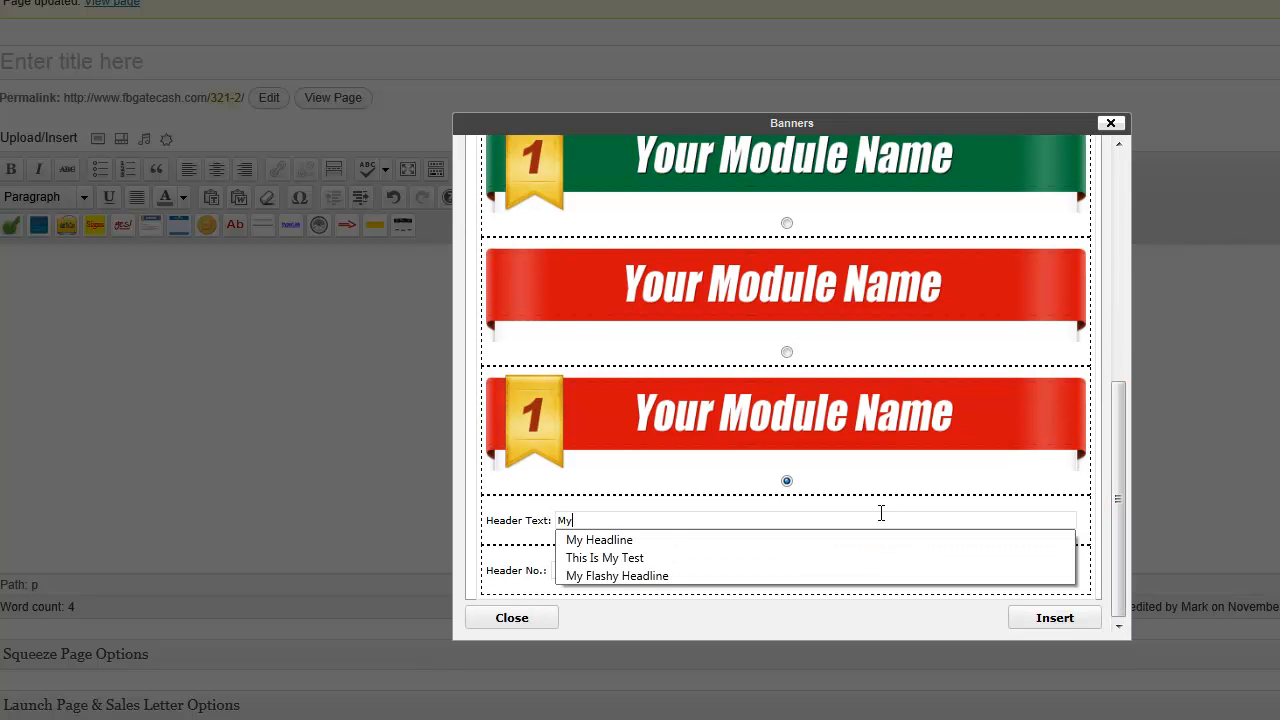
text(Test)
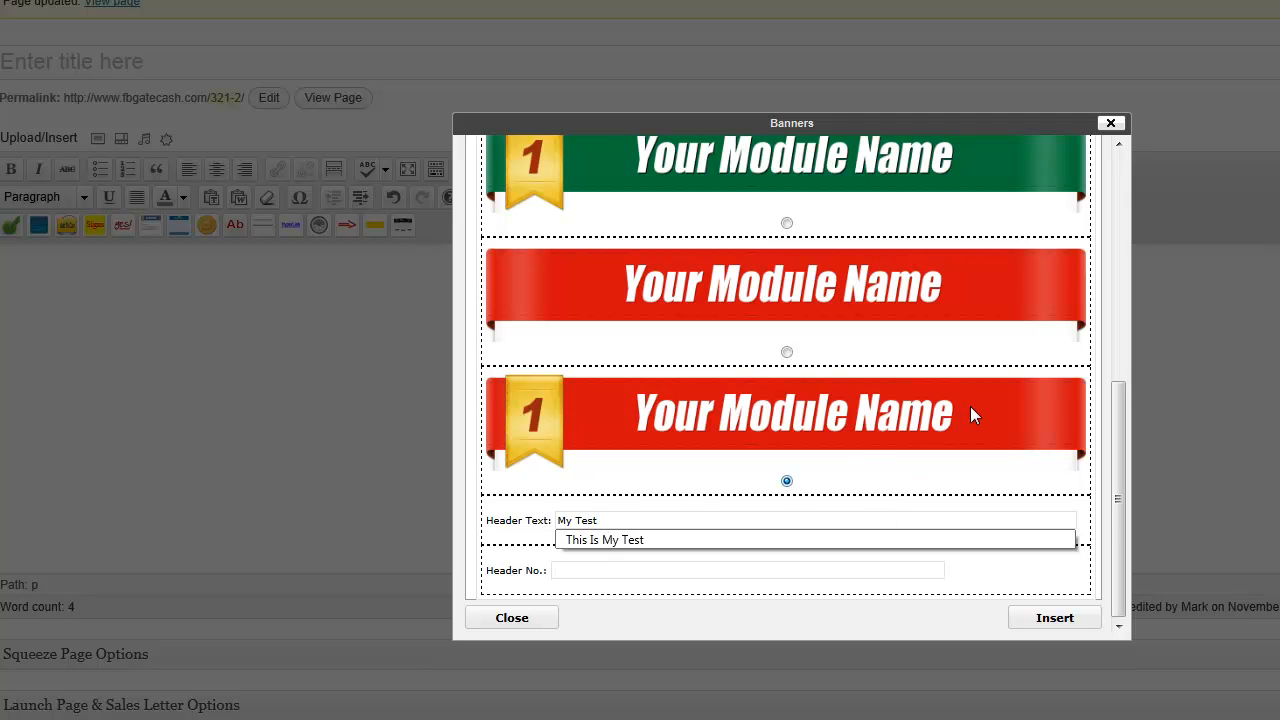
click(1120, 510)
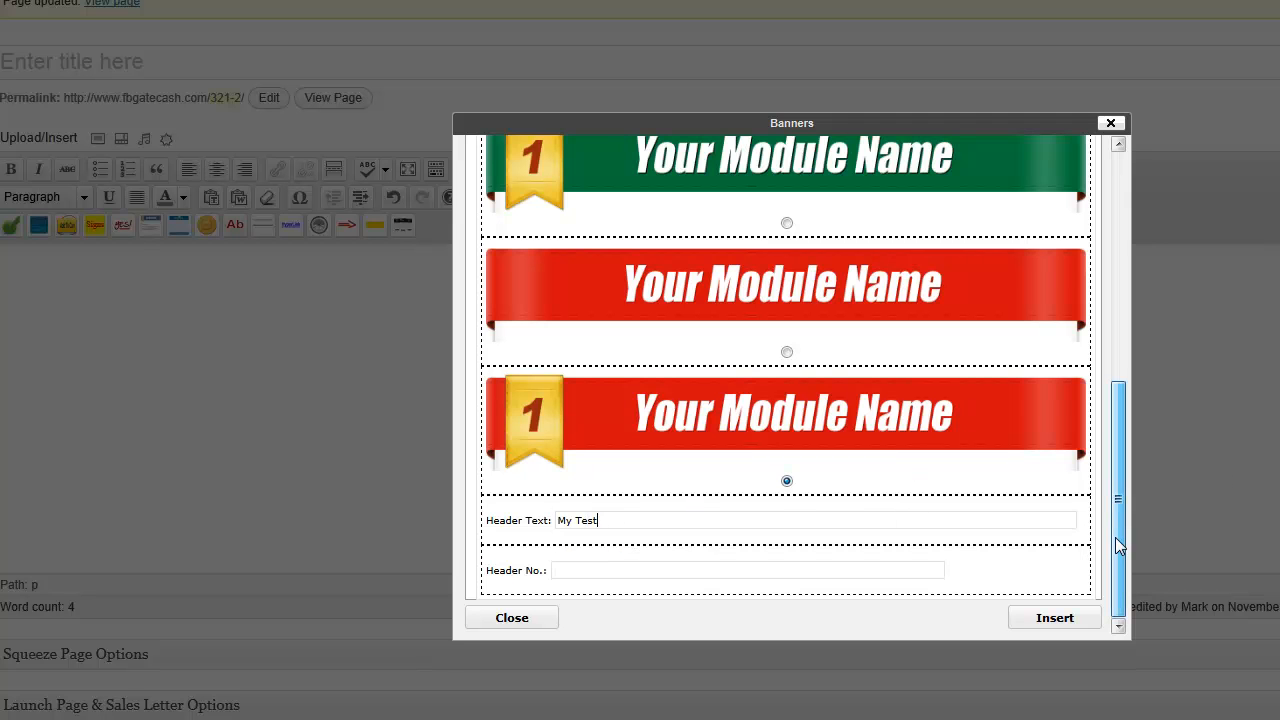
click(570, 570)
text(5)
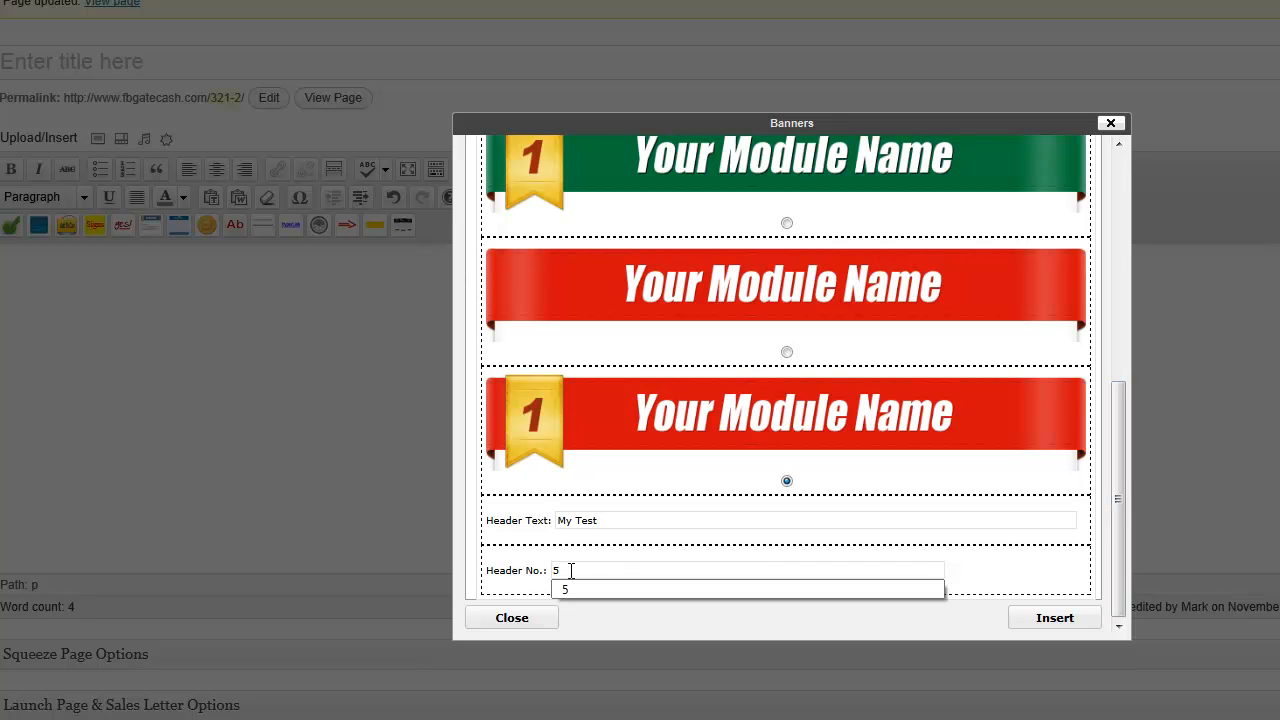
click(594, 553)
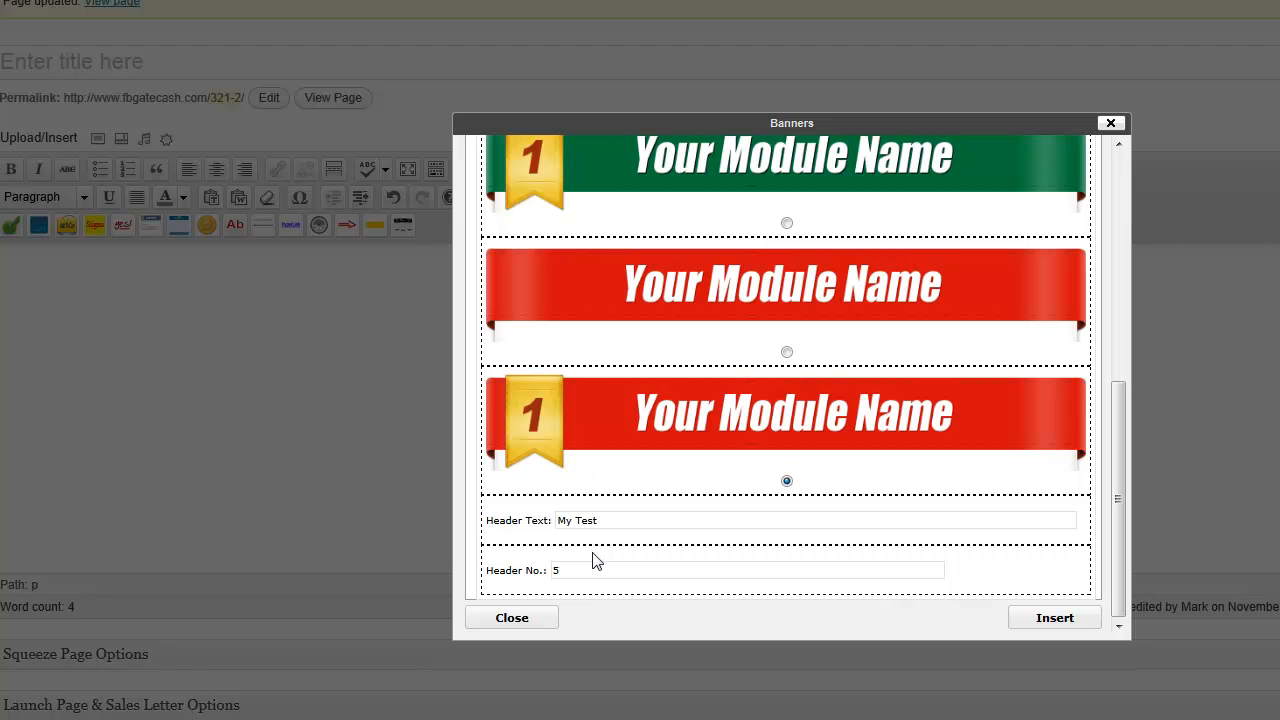
click(1052, 619)
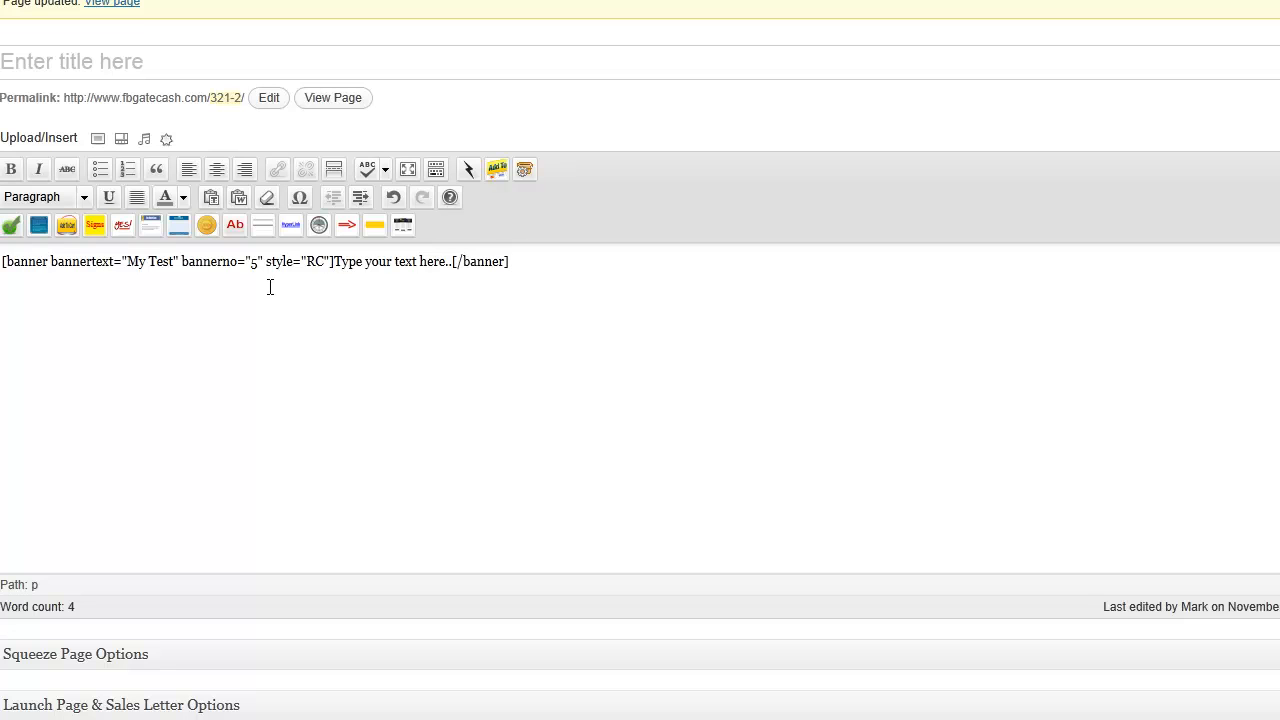
Put the banner's placeholder text and its closing tag on separate lines below the opening tag.
key(Return)
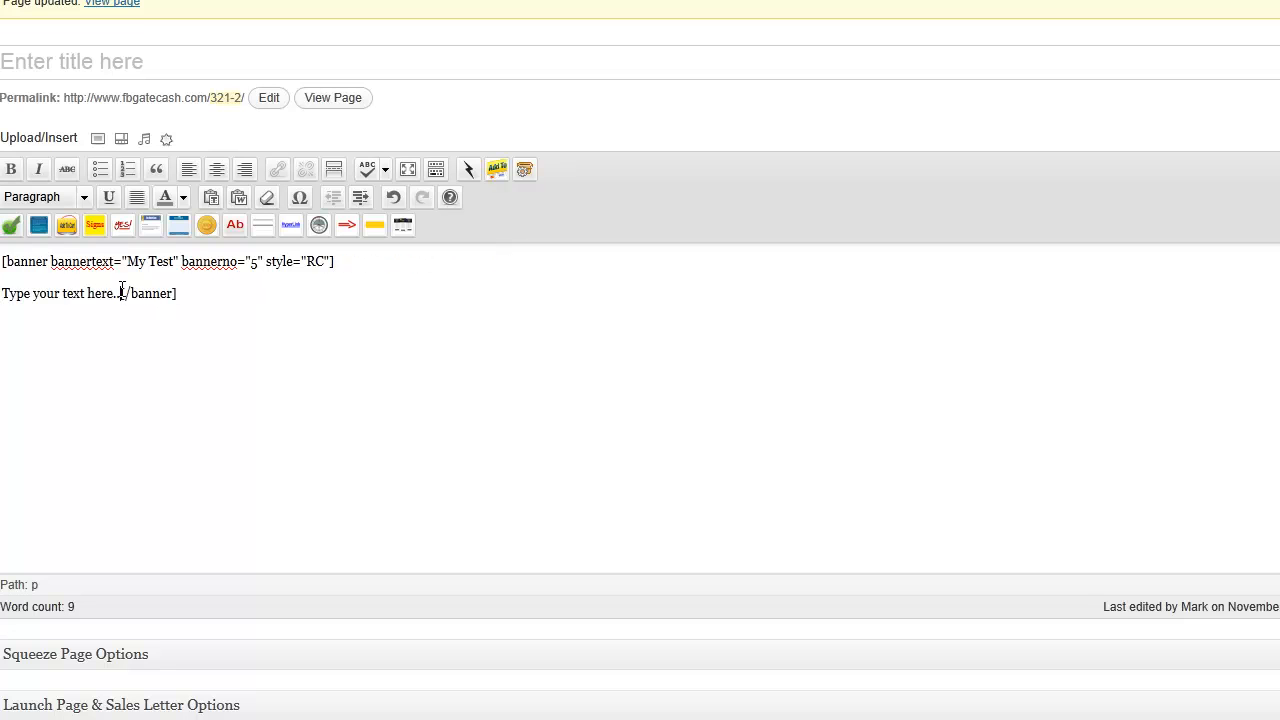
click(121, 293)
key(Return)
Copy the placeholder line "Type your text here.." and paste it on three new lines inside the banner.
drag(134, 297, 24, 302)
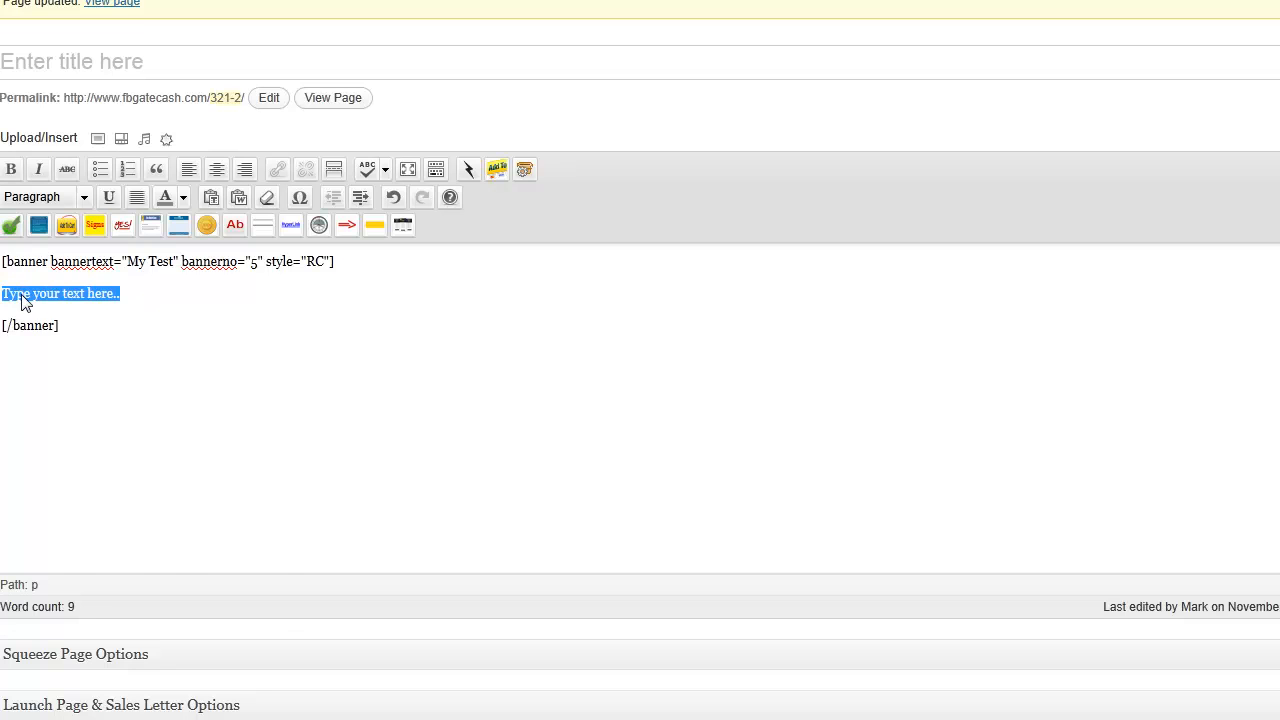
right_click(28, 299)
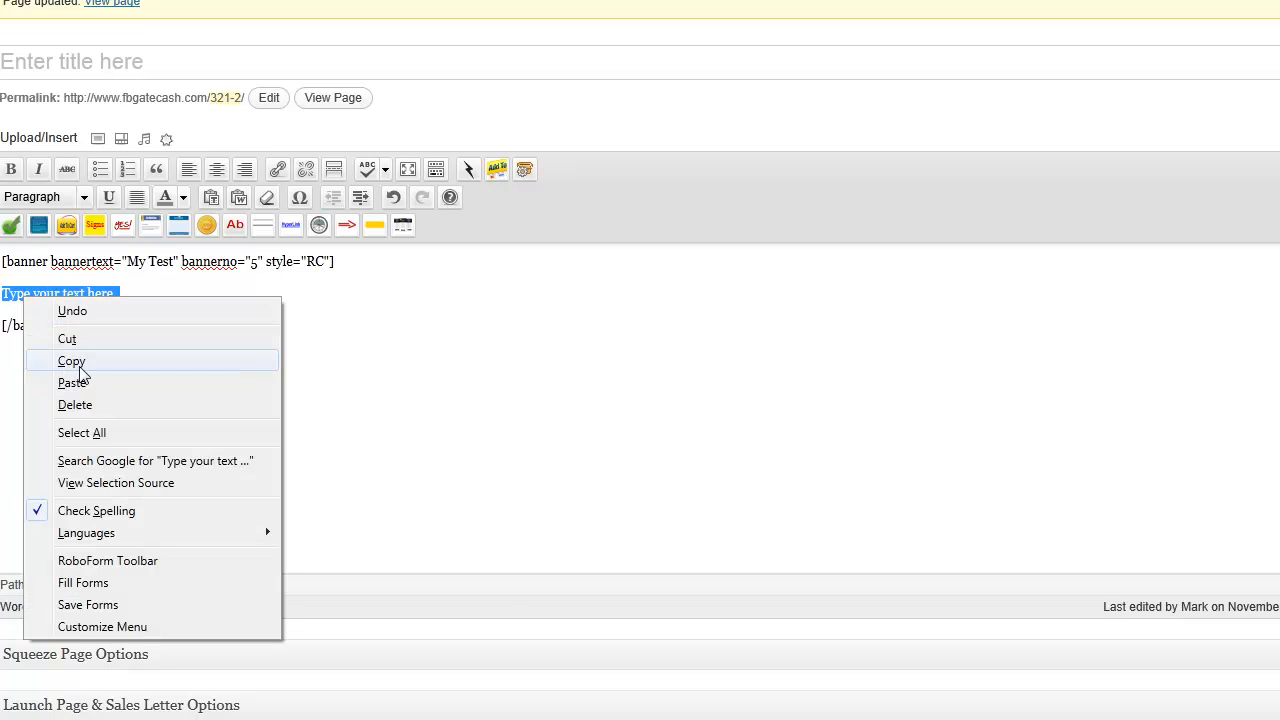
click(80, 364)
click(149, 306)
key(Return)
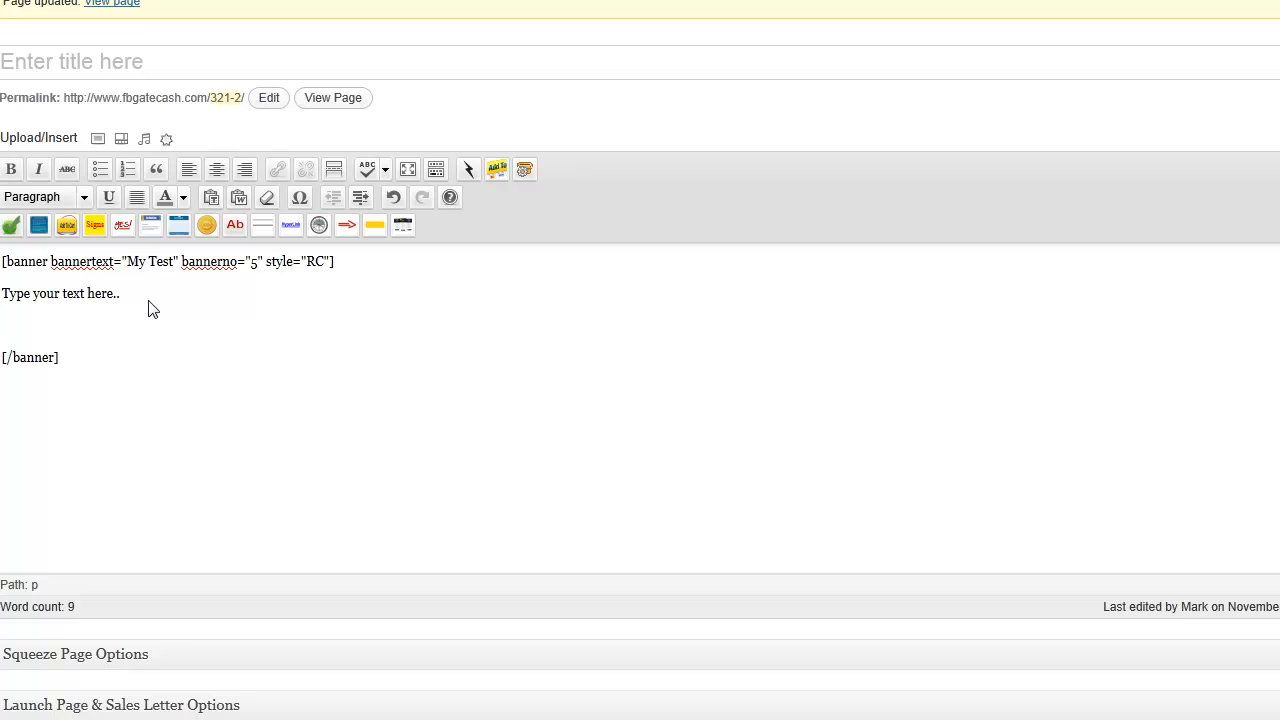
key(ctrl+v)
key(Return)
key(ctrl+v)
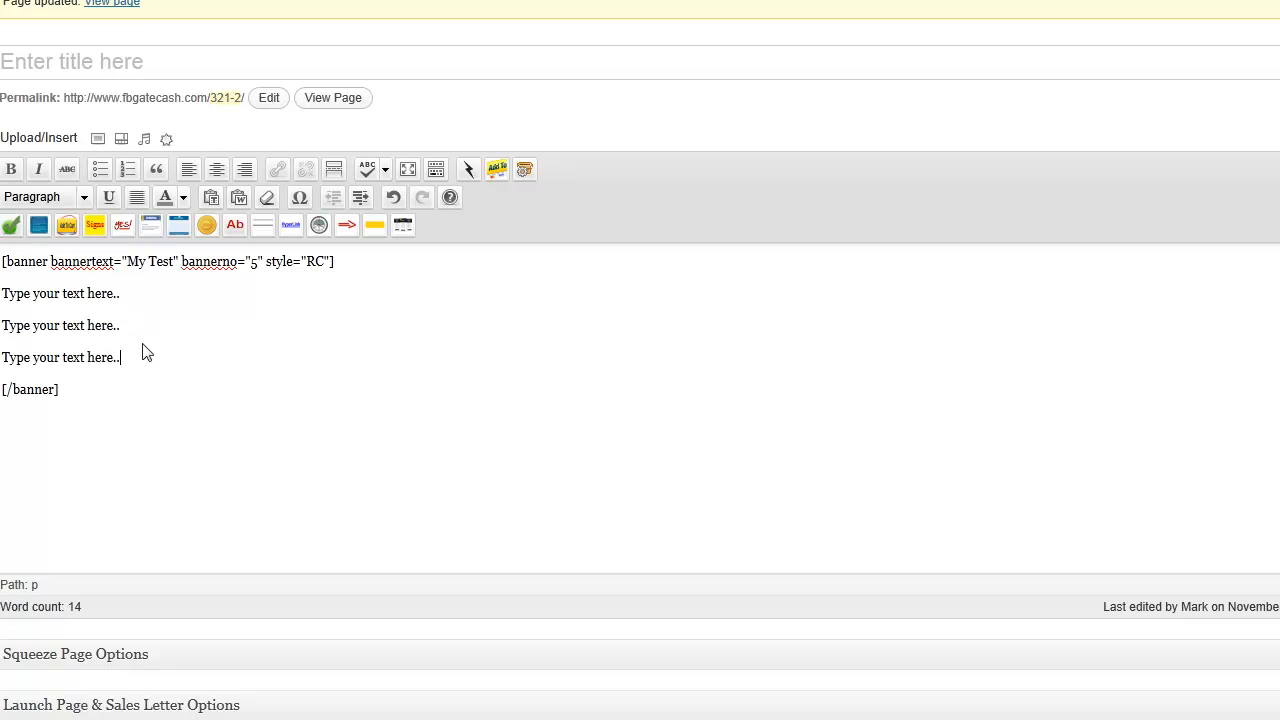
key(Return)
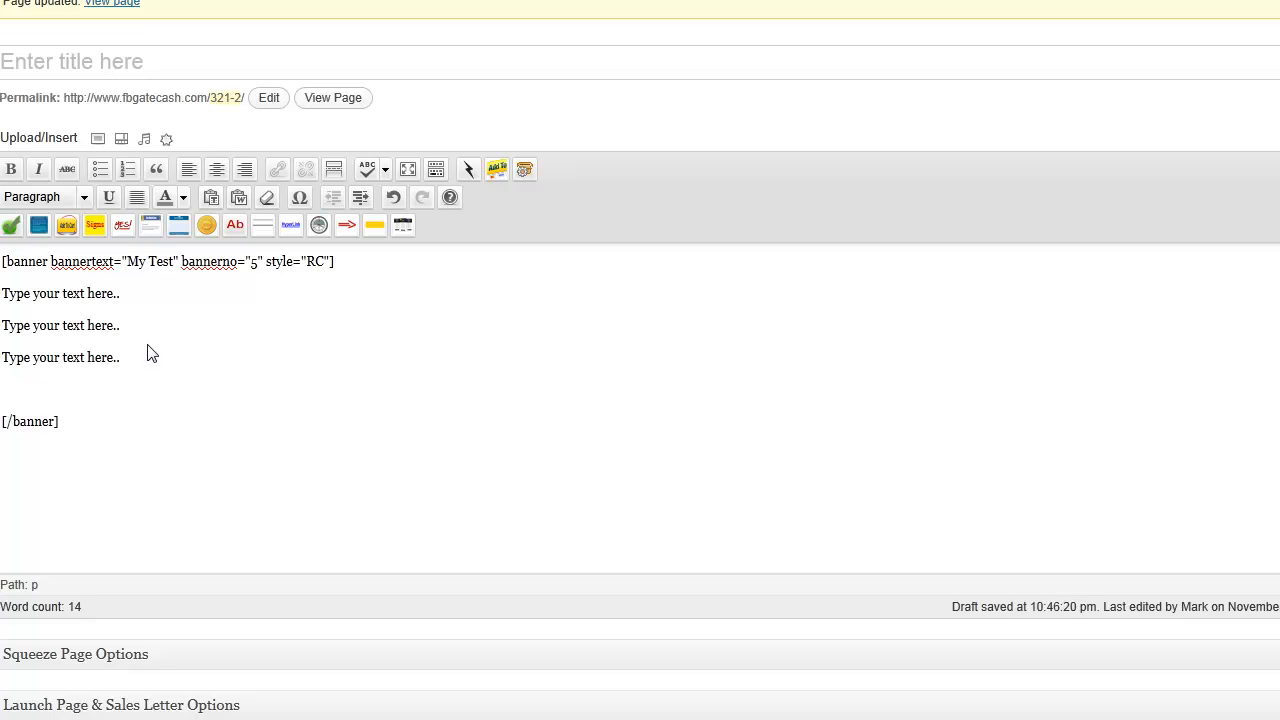
key(ctrl+v)
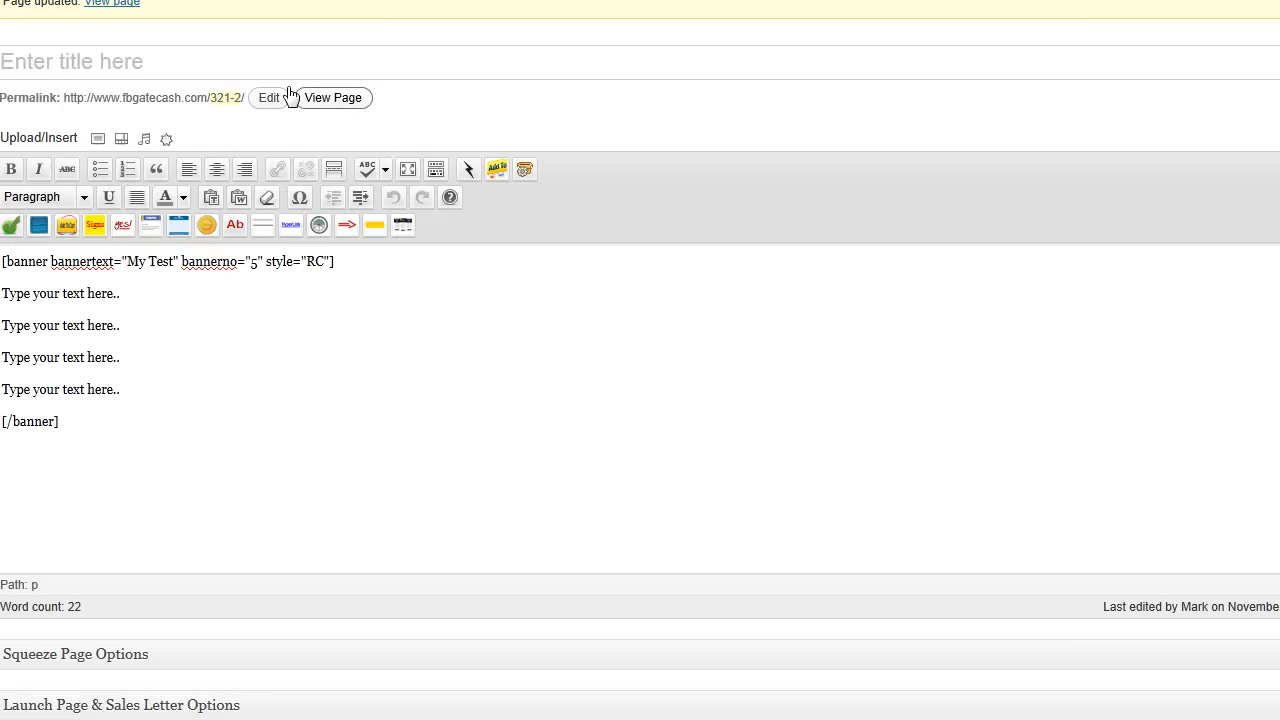
Preview the page in a new tab to examine the banner's header, number badge and text, and return to the editor.
right_click(328, 108)
click(374, 117)
key(ctrl+Tab)
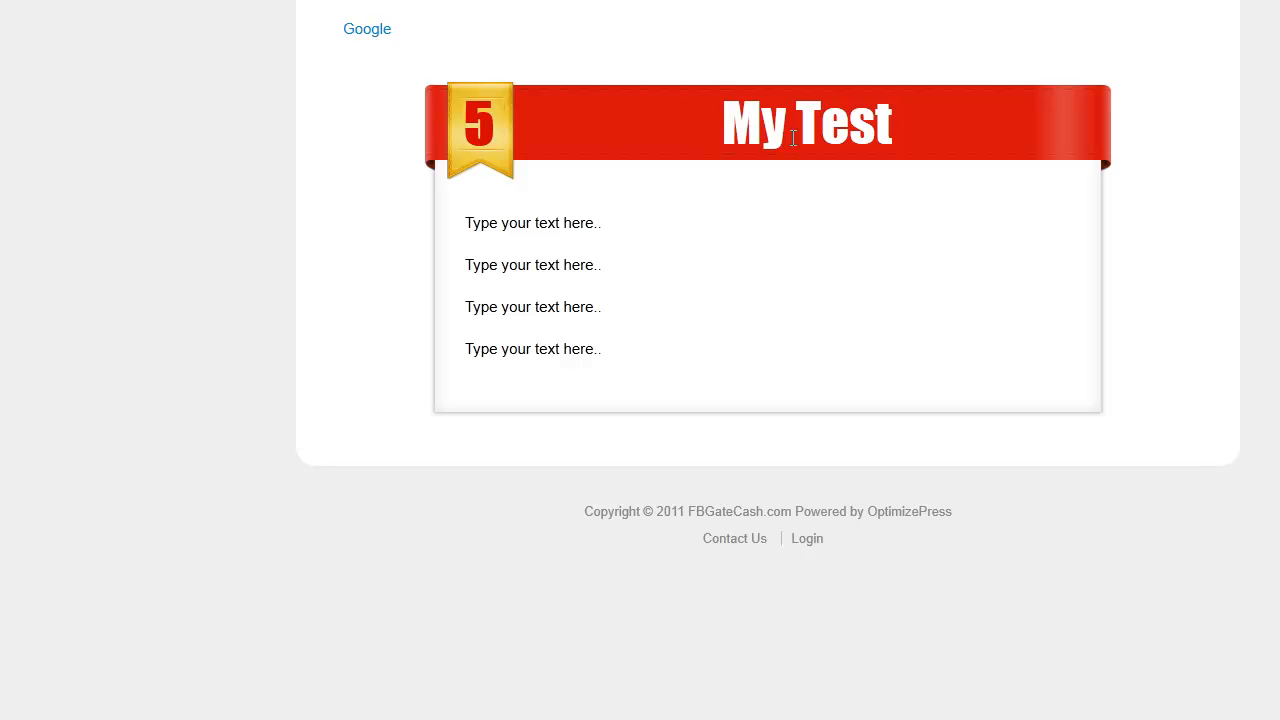
drag(893, 122, 735, 122)
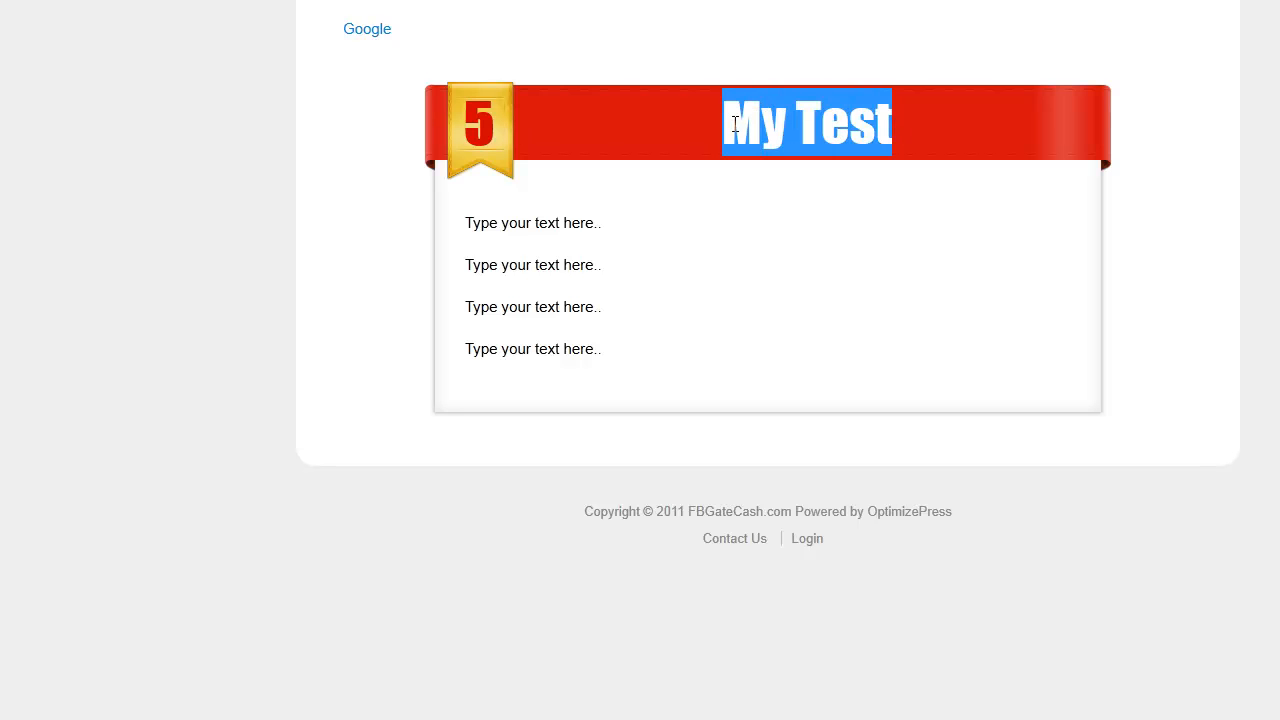
click(652, 125)
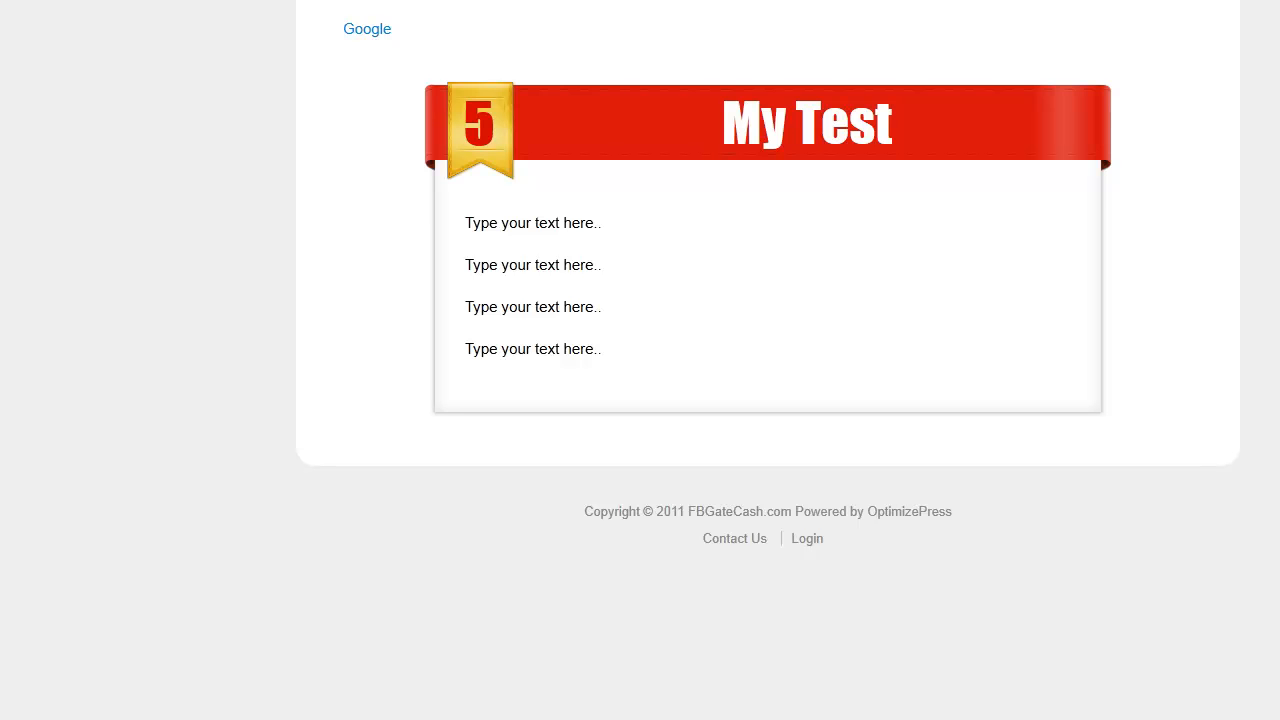
key(ctrl+Tab)
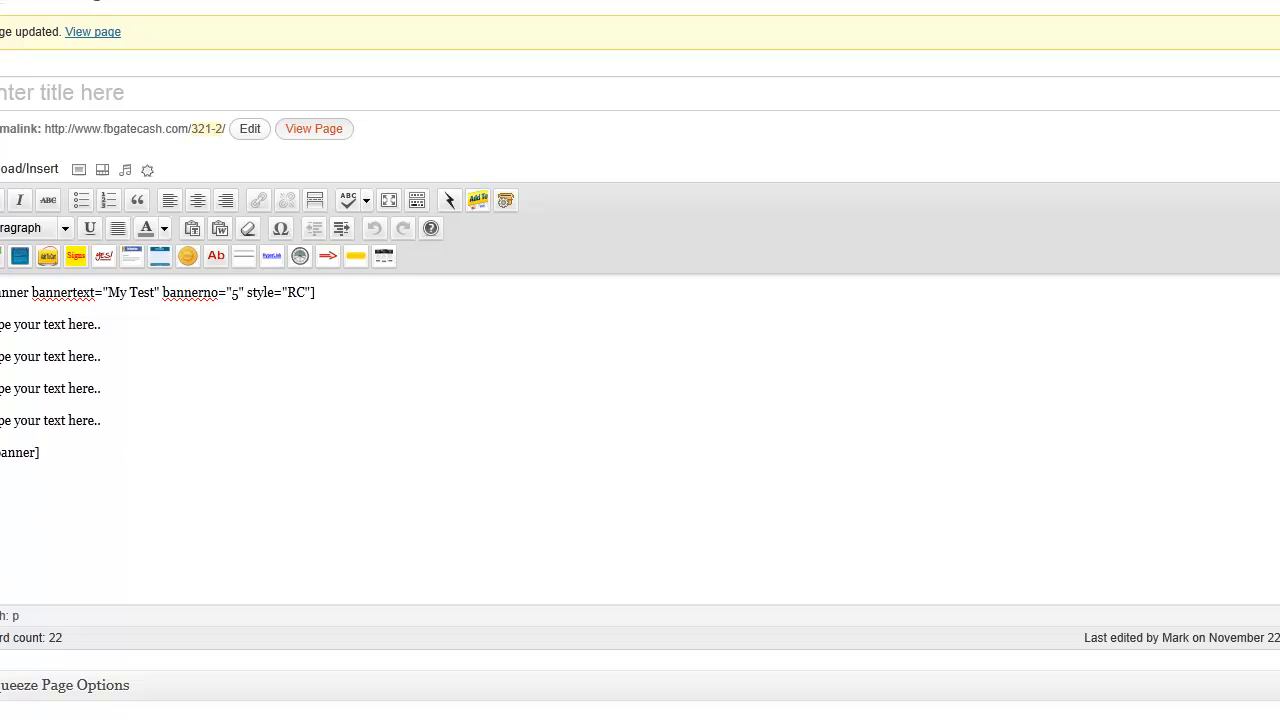
Delete the banner shortcode and start a testimonial using the blue speech-bubble style with the heading beside the bubbles.
drag(76, 478, 0, 306)
key(BackSpace)
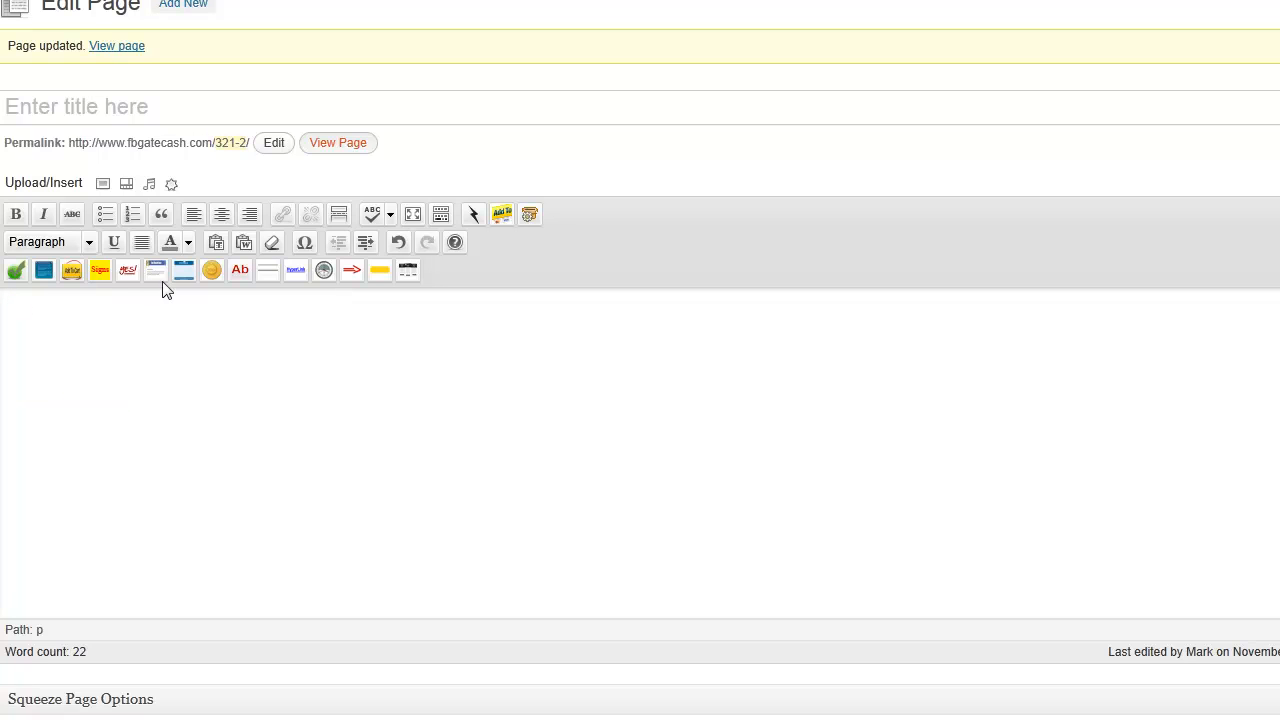
click(186, 267)
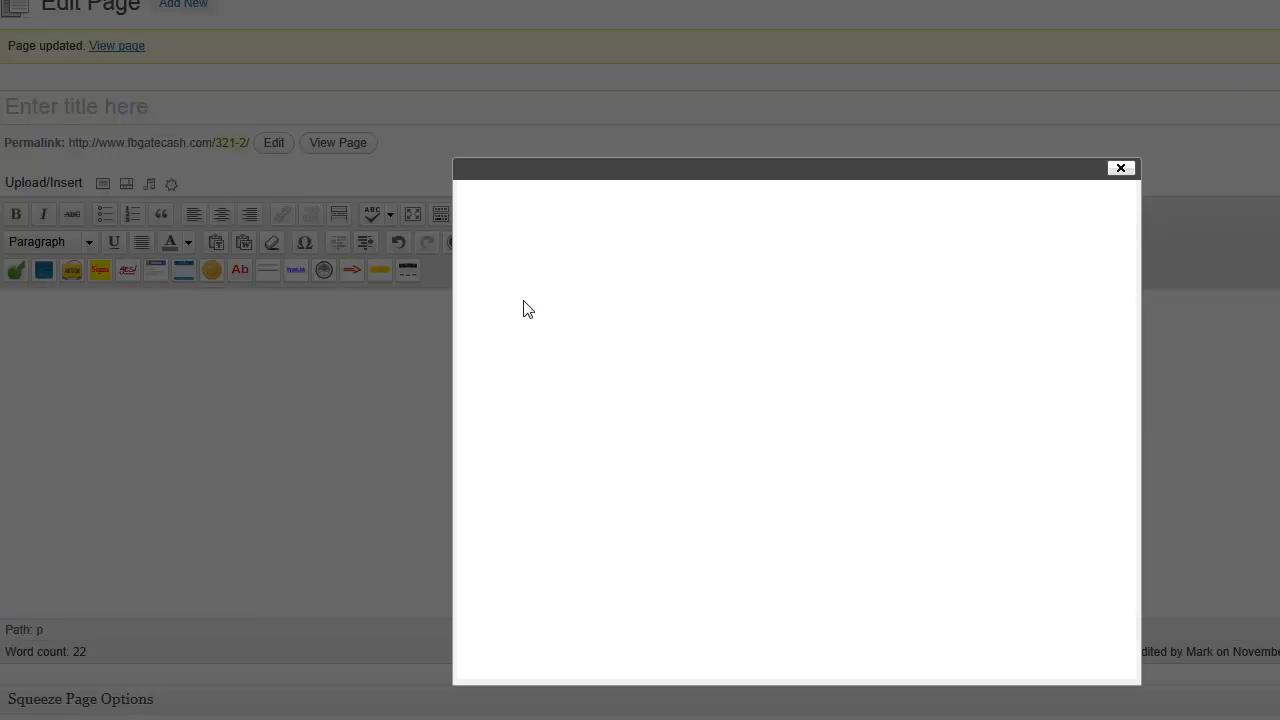
drag(1123, 240, 1131, 357)
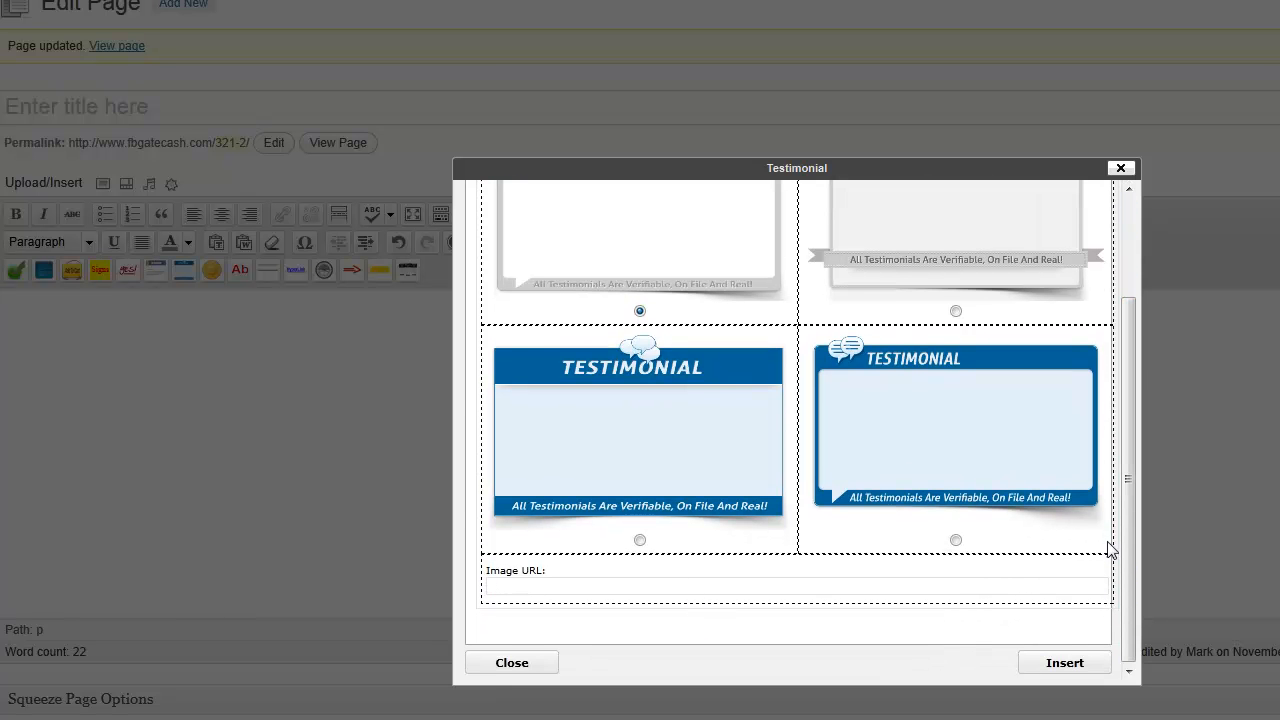
mouse_move(1126, 550)
mouse_down()
mouse_move(1124, 463)
mouse_move(1138, 436)
mouse_move(1136, 527)
mouse_up()
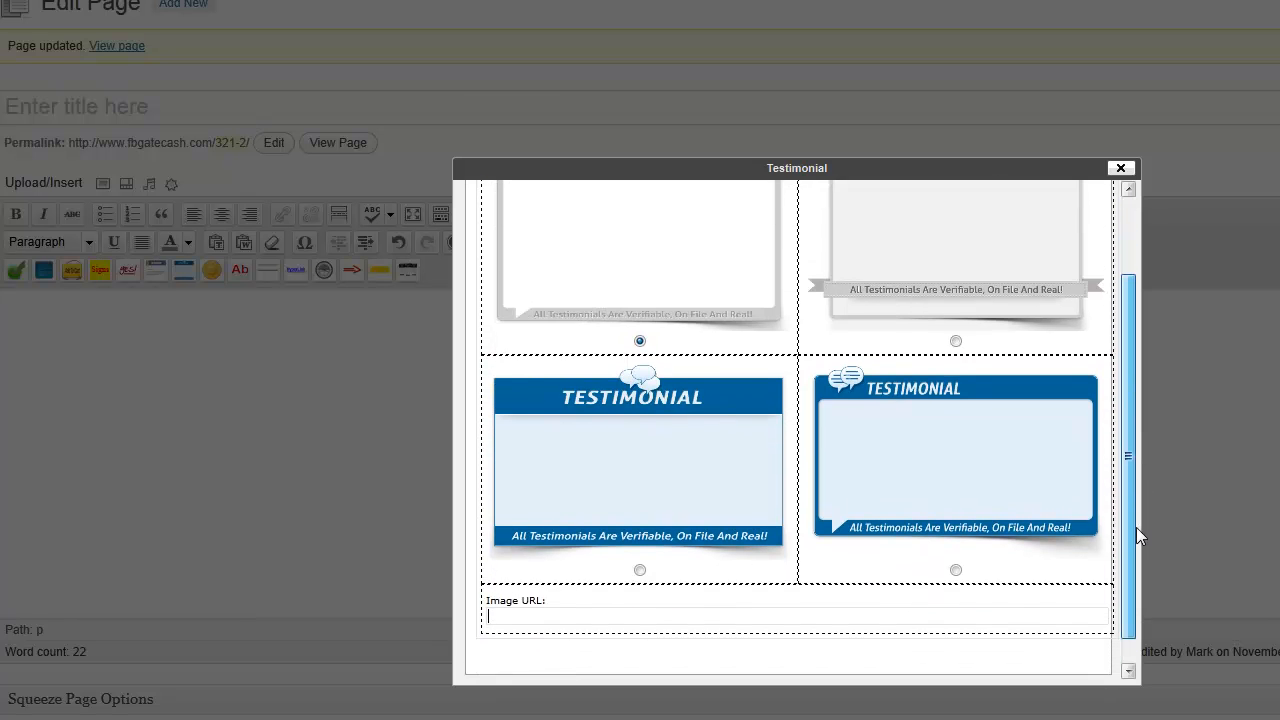
click(956, 572)
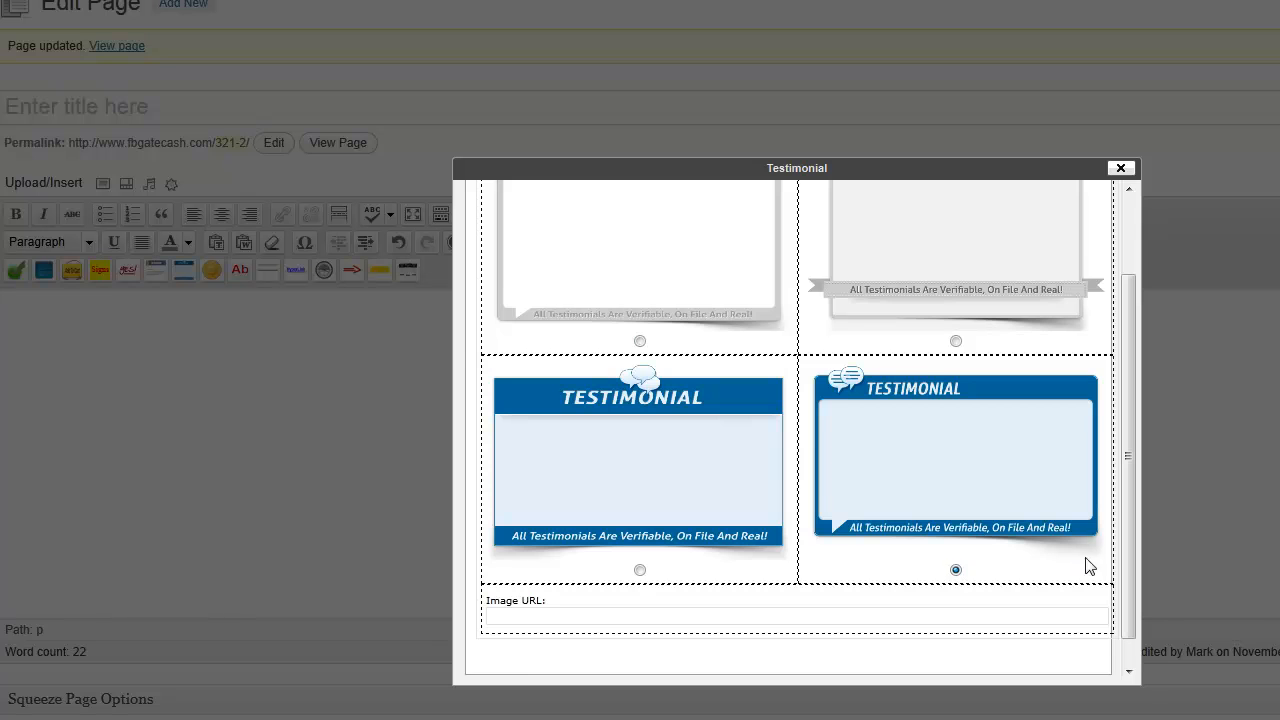
drag(1127, 560, 1127, 582)
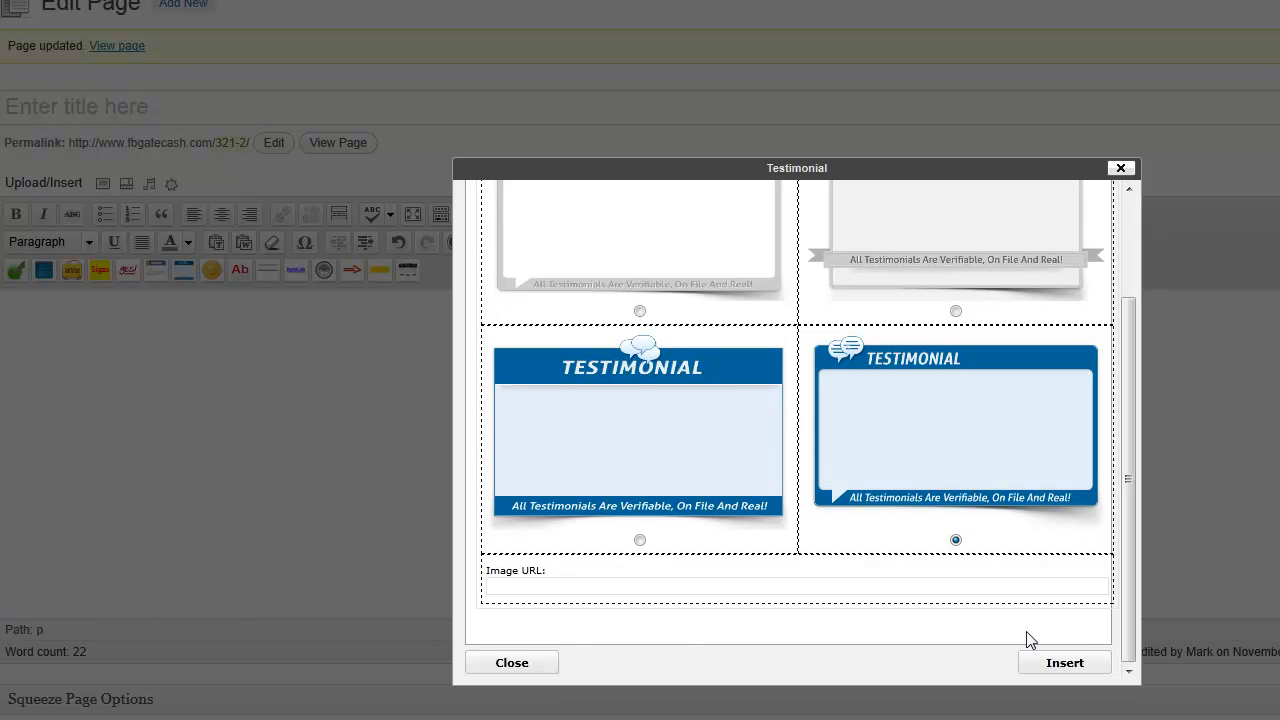
click(673, 586)
click(688, 600)
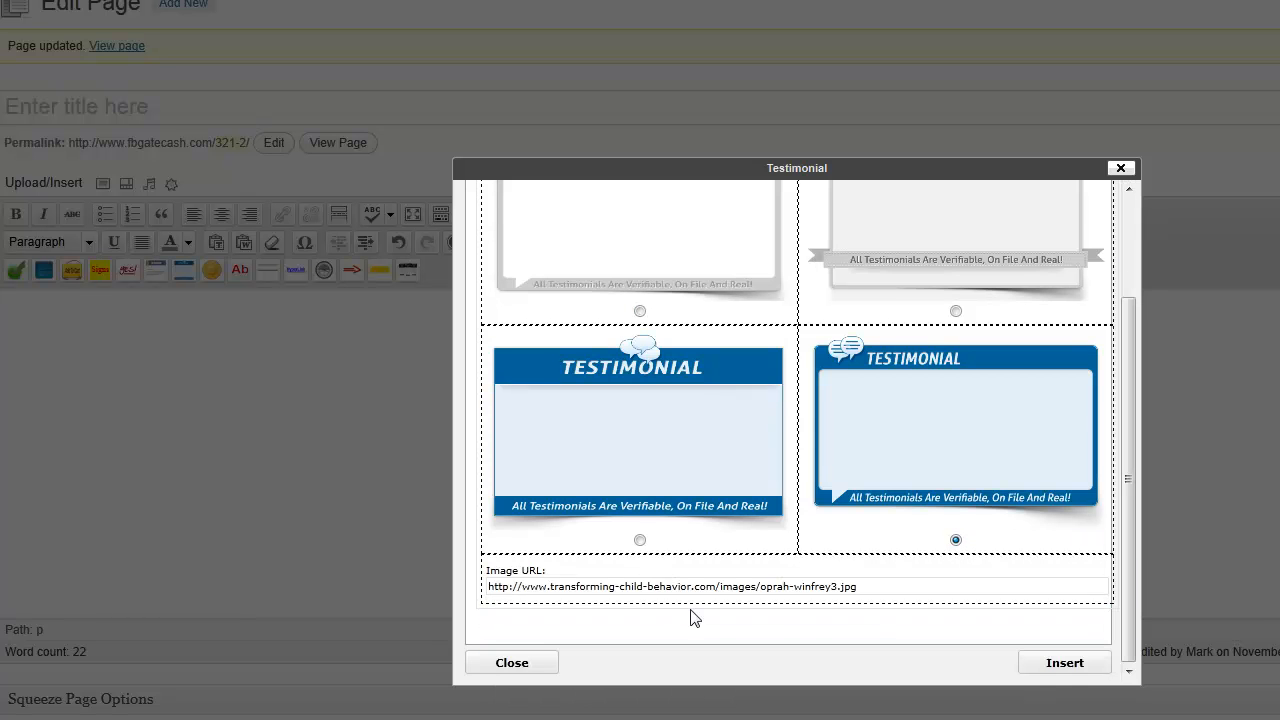
click(1070, 666)
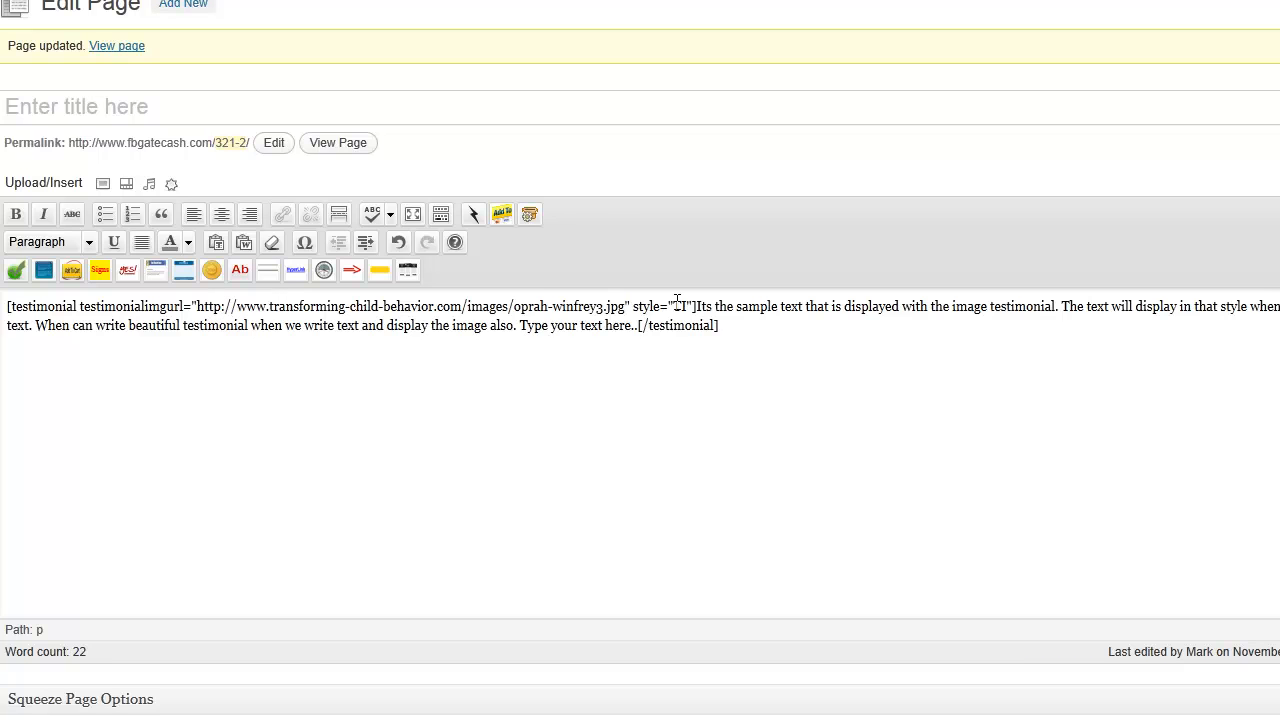
Refresh the page editor and open the page in a new tab to preview the testimonial.
key(F5)
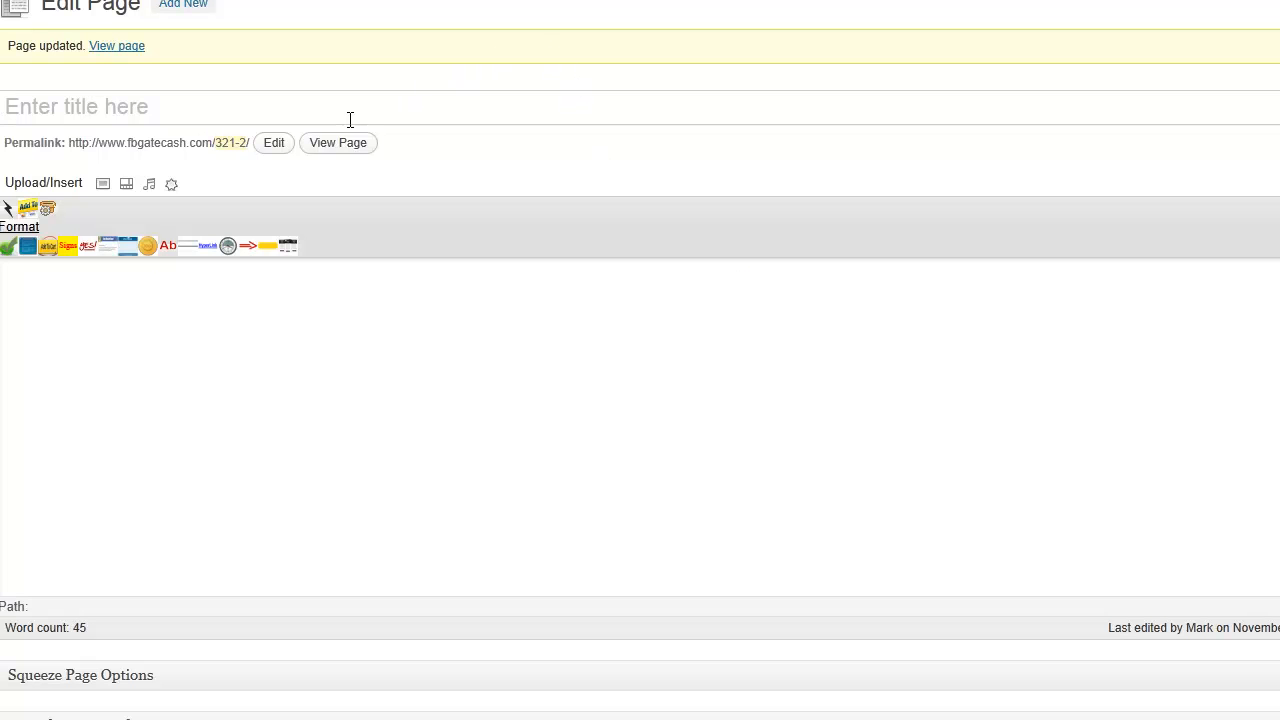
right_click(336, 146)
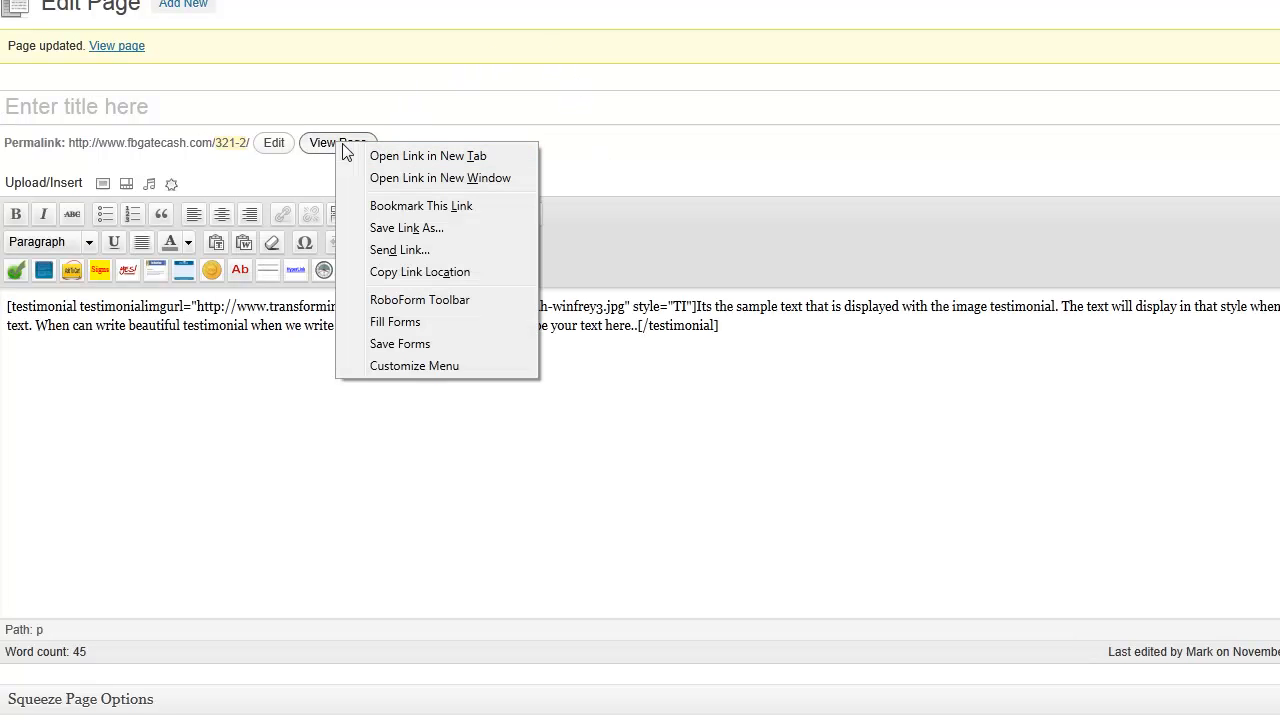
click(388, 157)
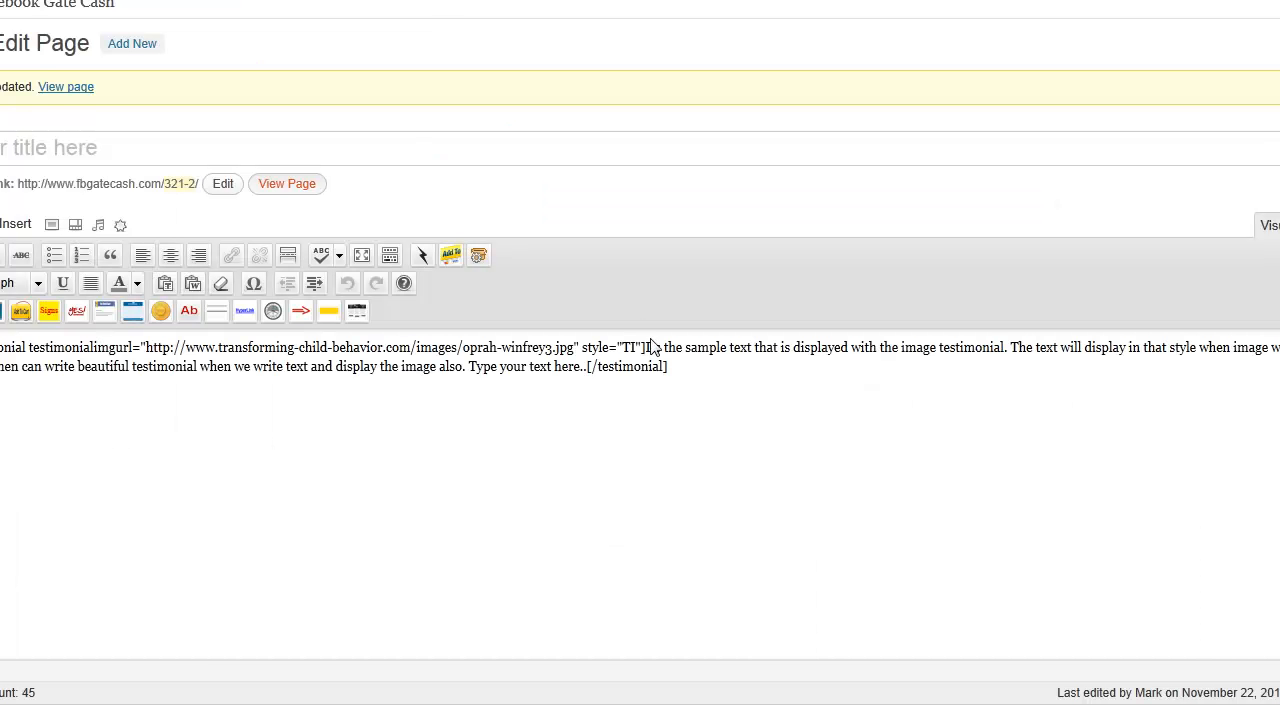
Delete the testimonial shortcode from the page content.
drag(703, 389, 2, 345)
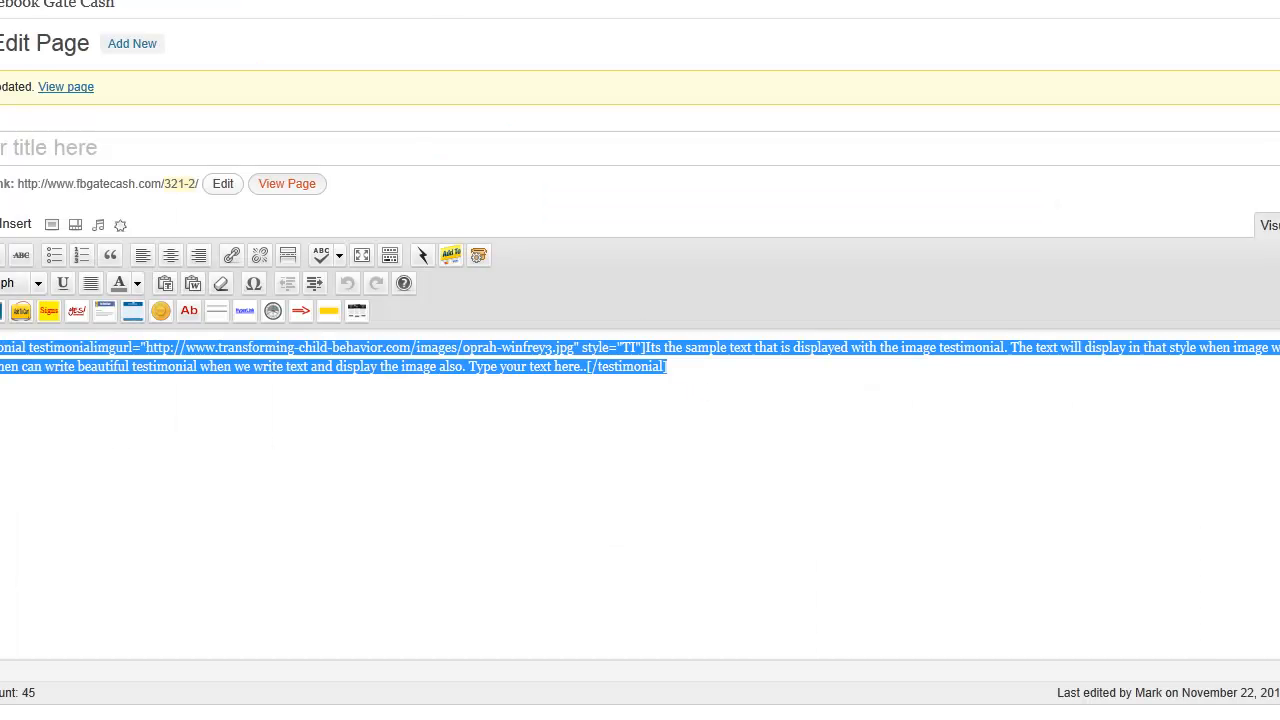
key(Delete)
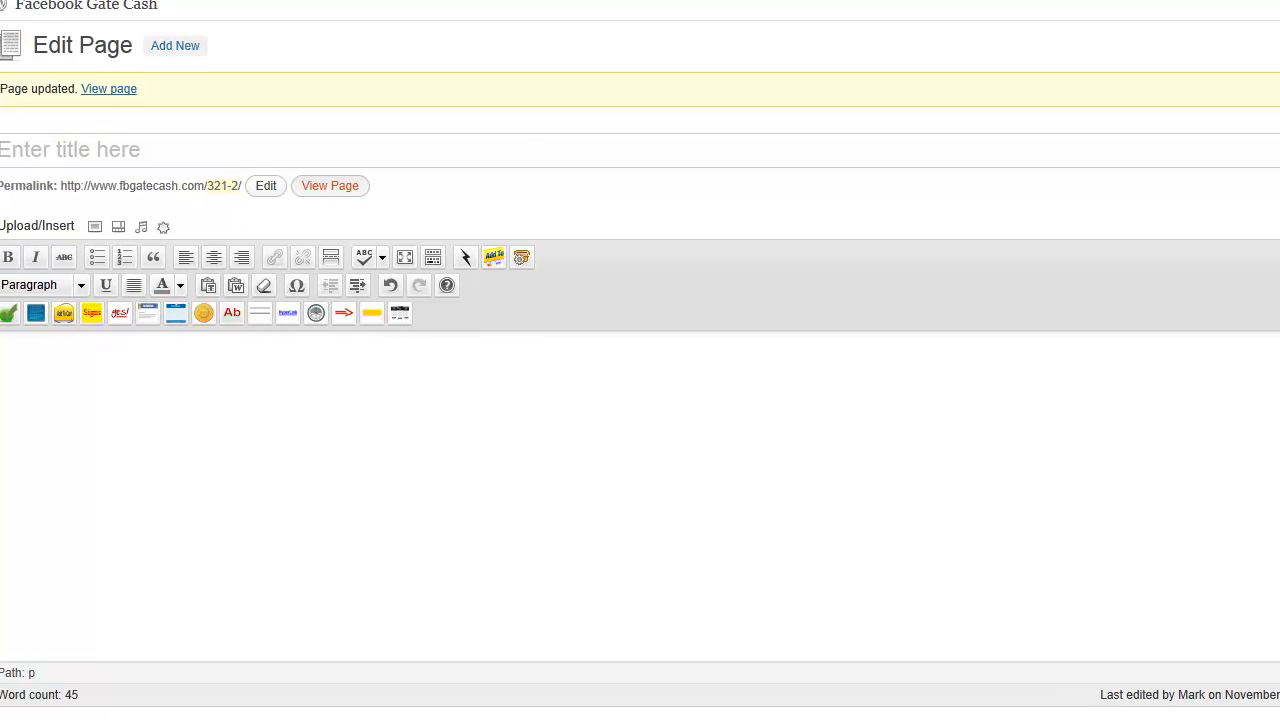
Look through the guarantee box and order form styles, and close the selection without inserting one.
click(203, 313)
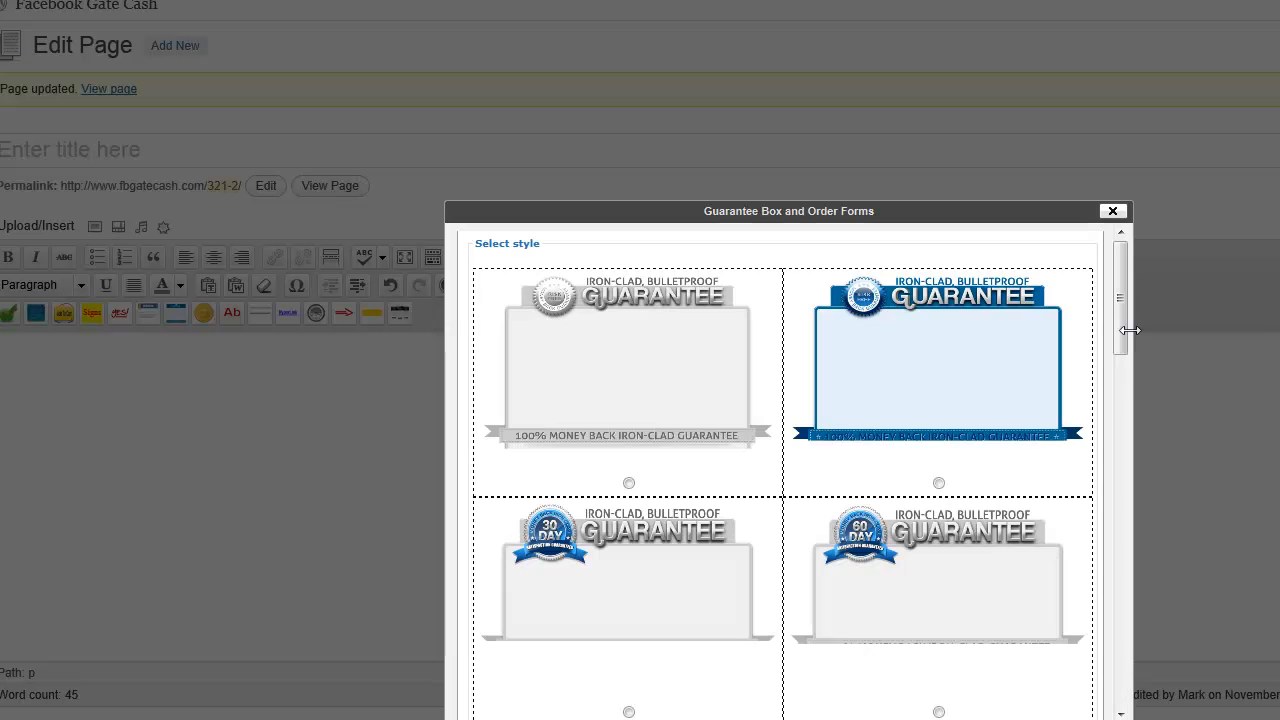
drag(1120, 310, 1123, 680)
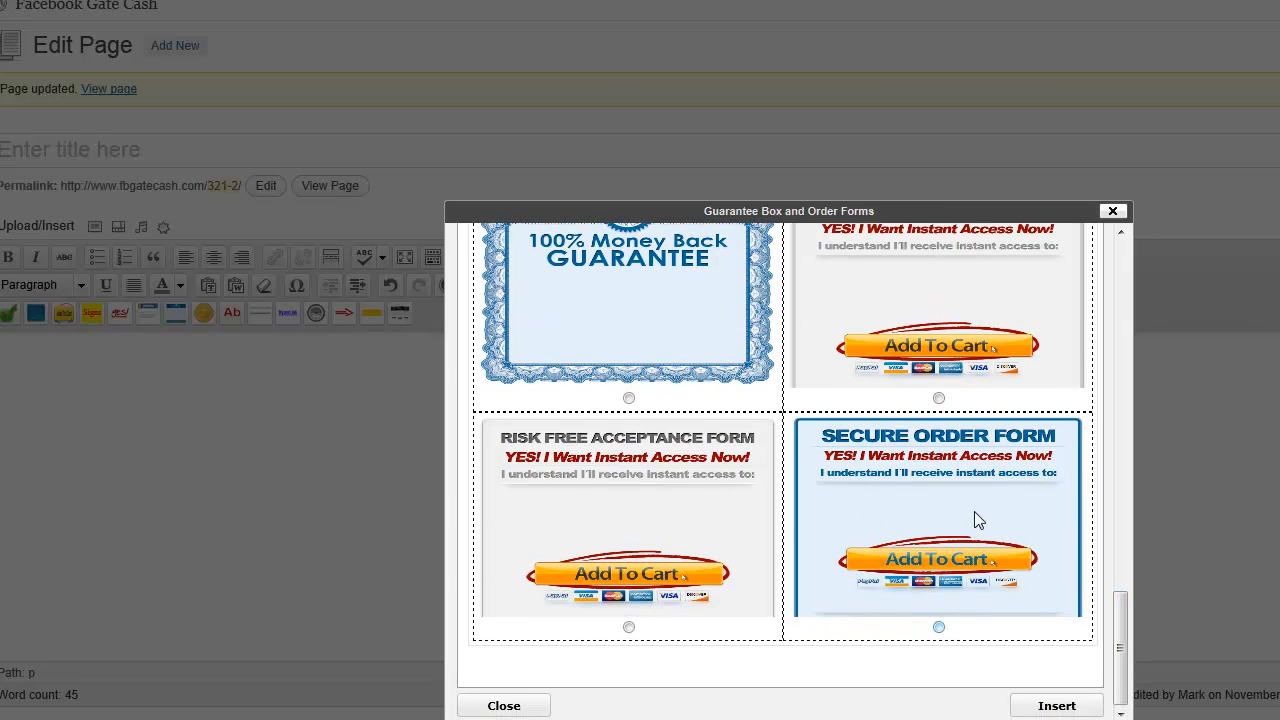
mouse_move(1117, 626)
mouse_down()
mouse_move(1132, 557)
mouse_move(1131, 632)
mouse_up()
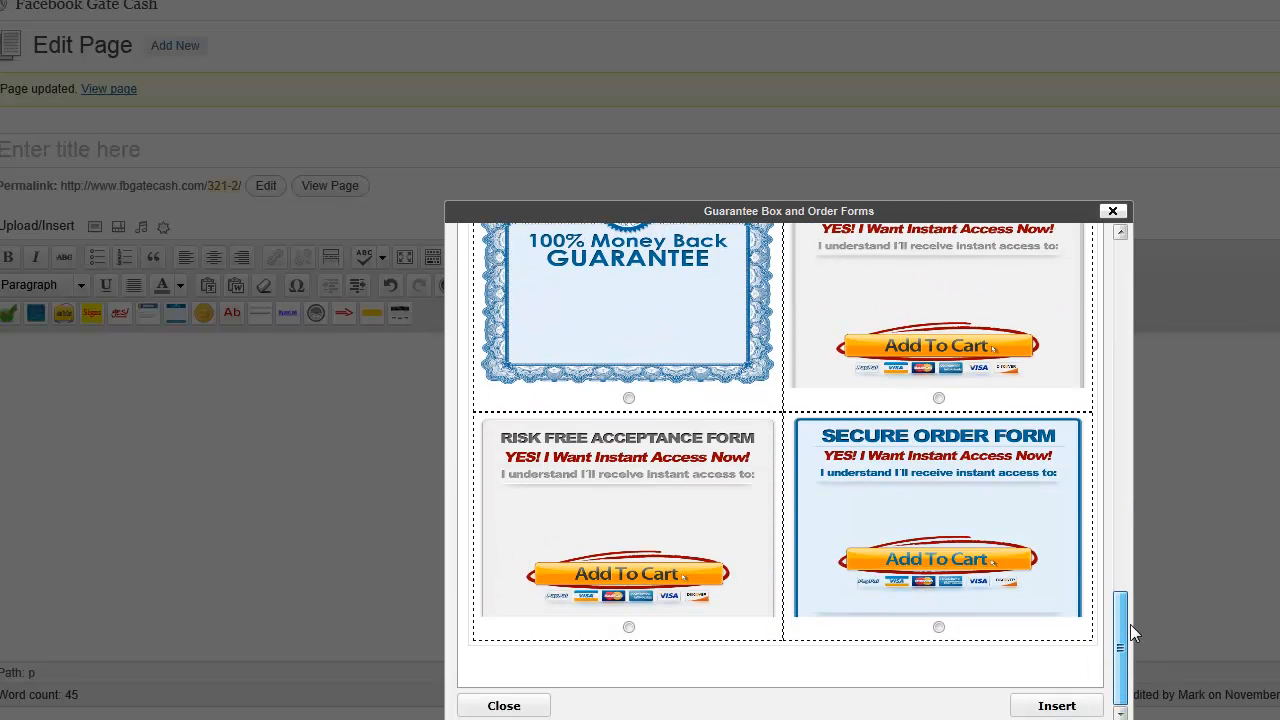
click(1114, 213)
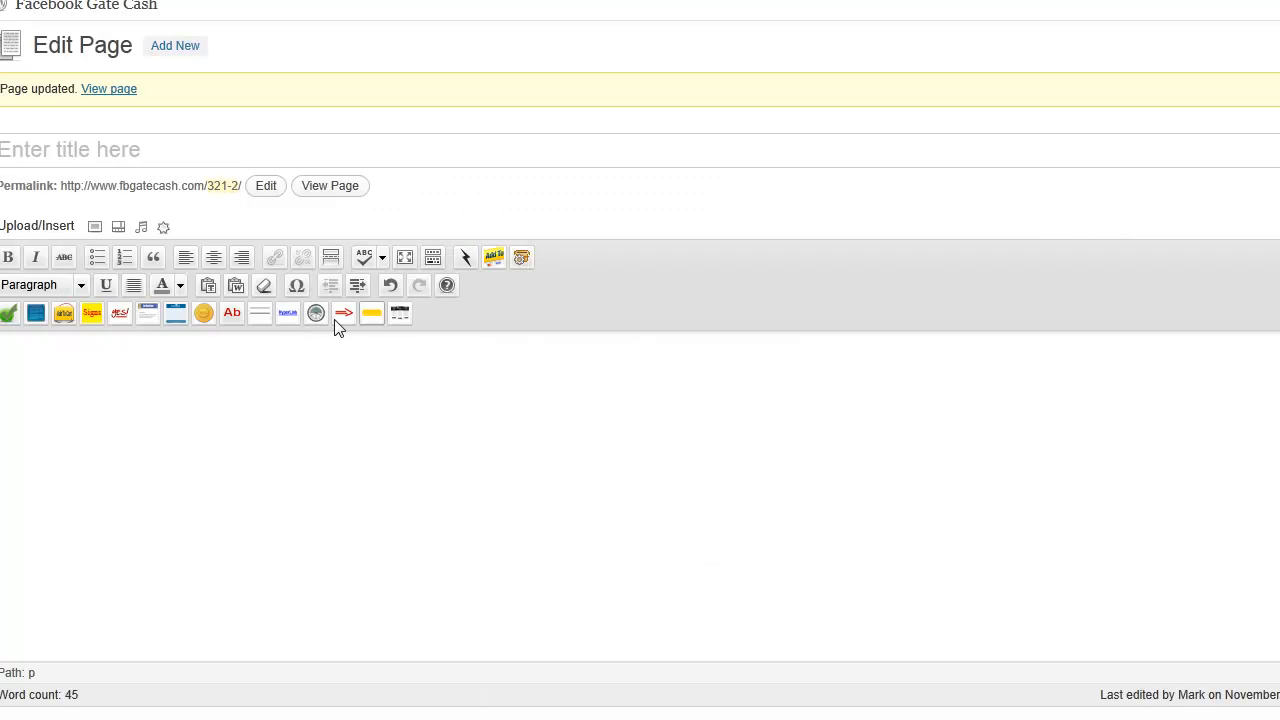
Start a new styled text using the Impact font family at a size of 60px.
click(232, 313)
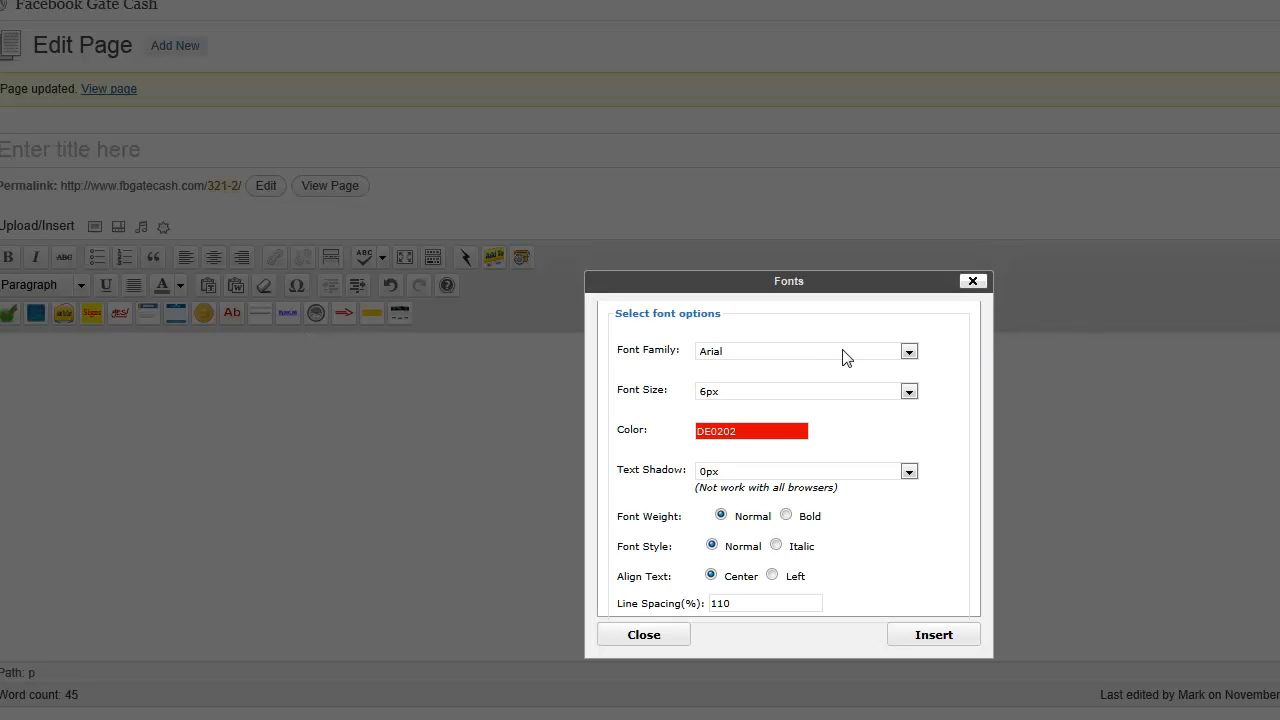
click(842, 351)
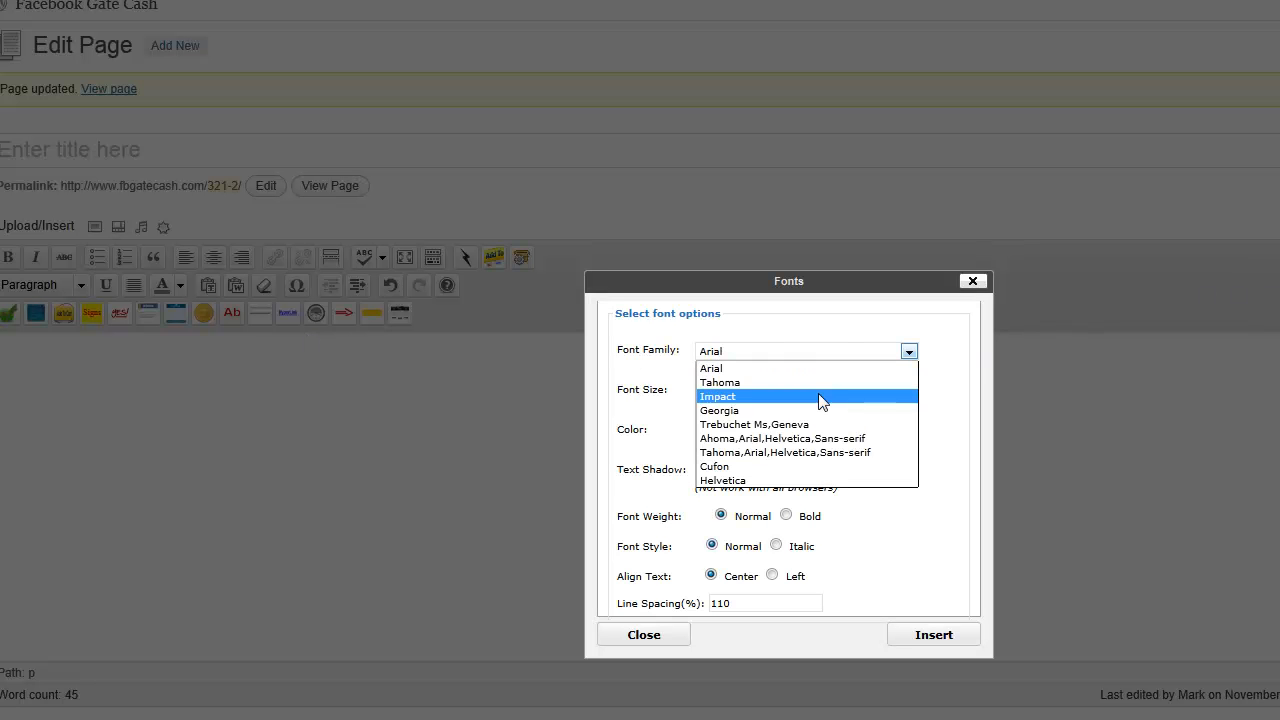
click(820, 398)
click(794, 388)
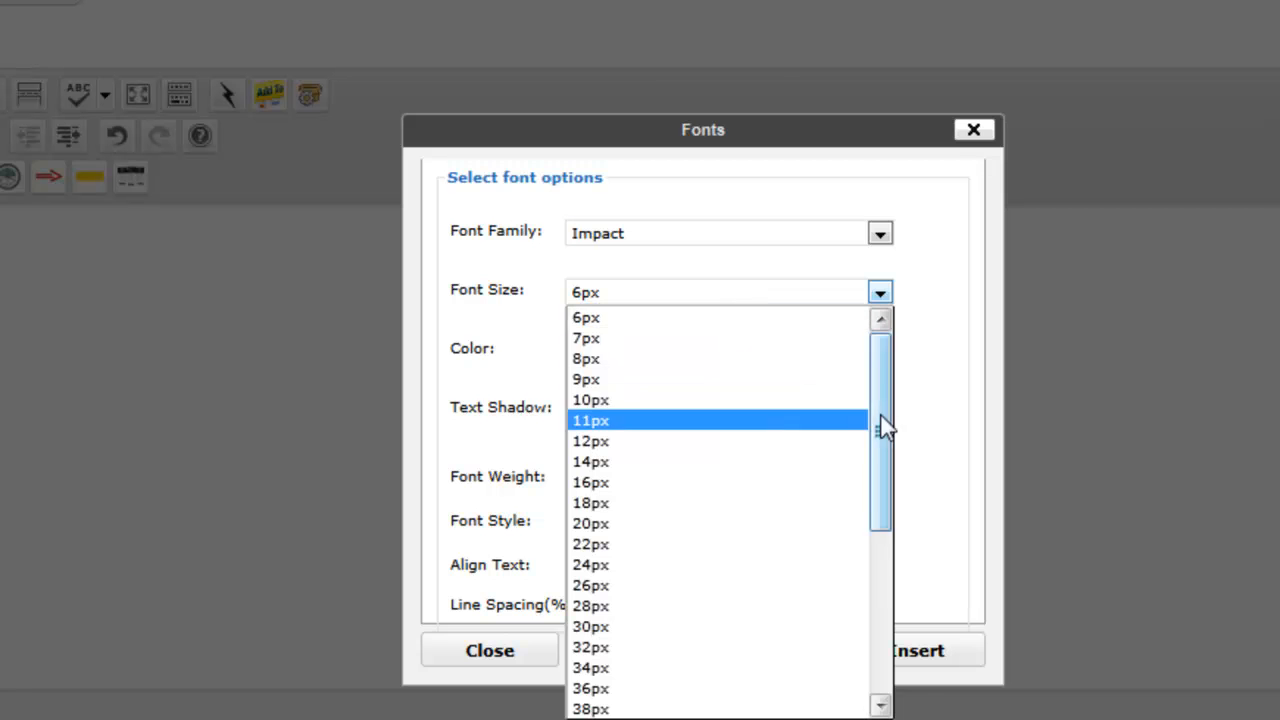
drag(887, 440, 864, 530)
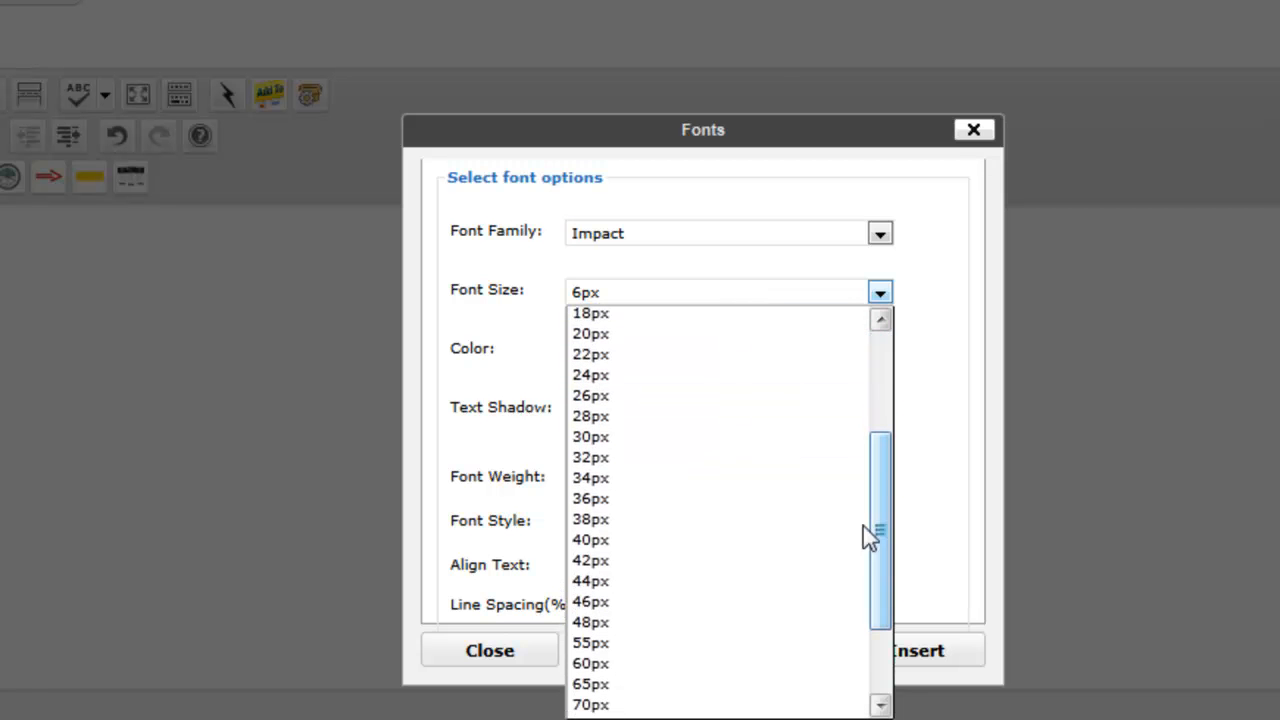
click(697, 665)
Set the font color to the darker red C40202.
click(673, 352)
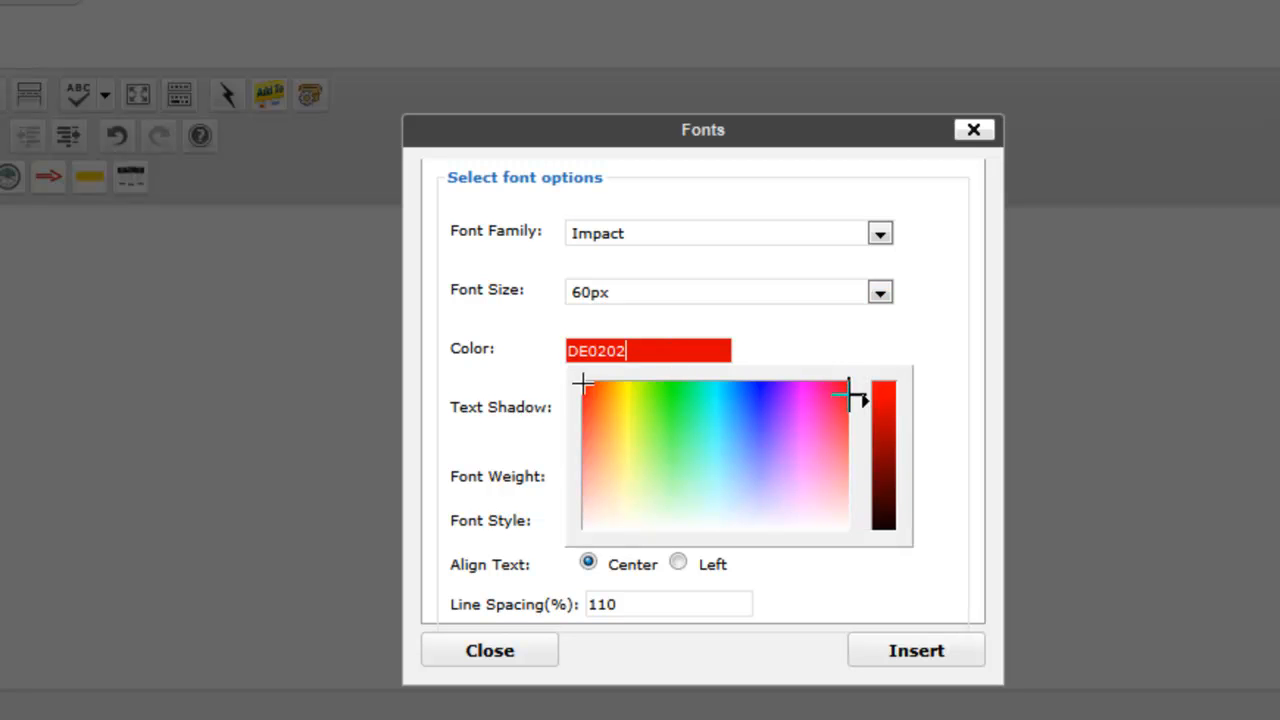
click(869, 410)
click(867, 422)
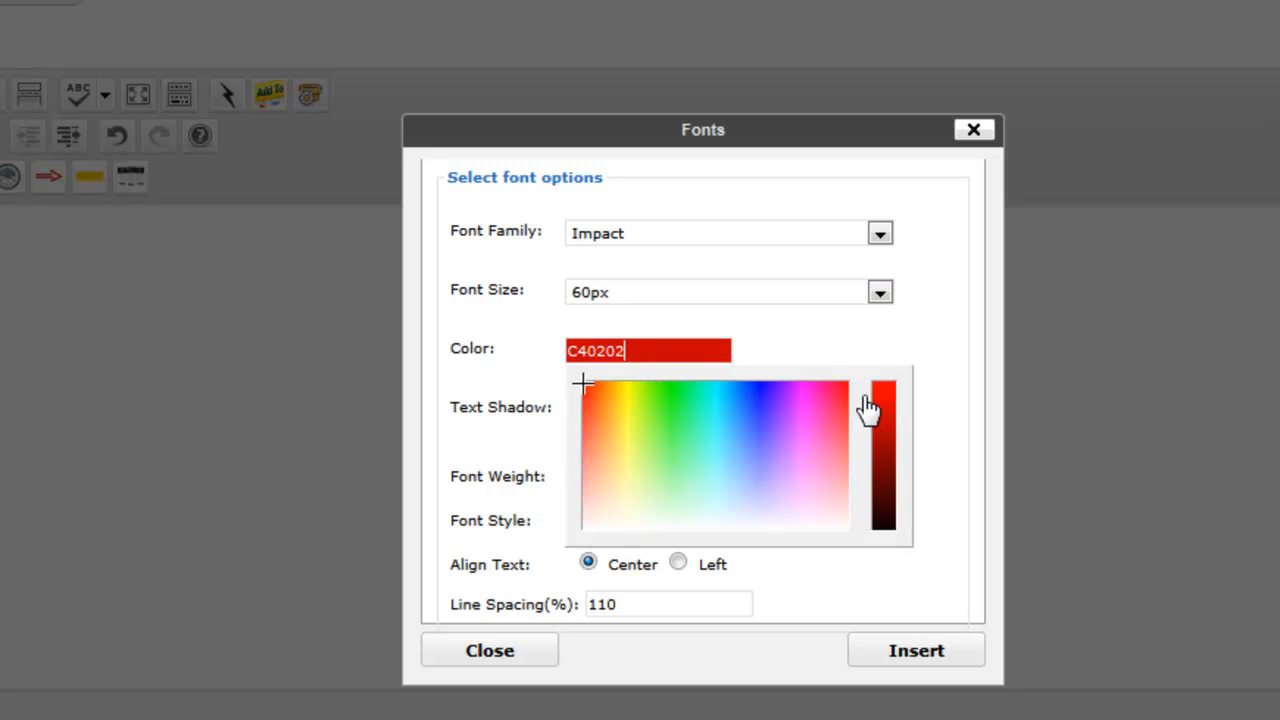
click(851, 343)
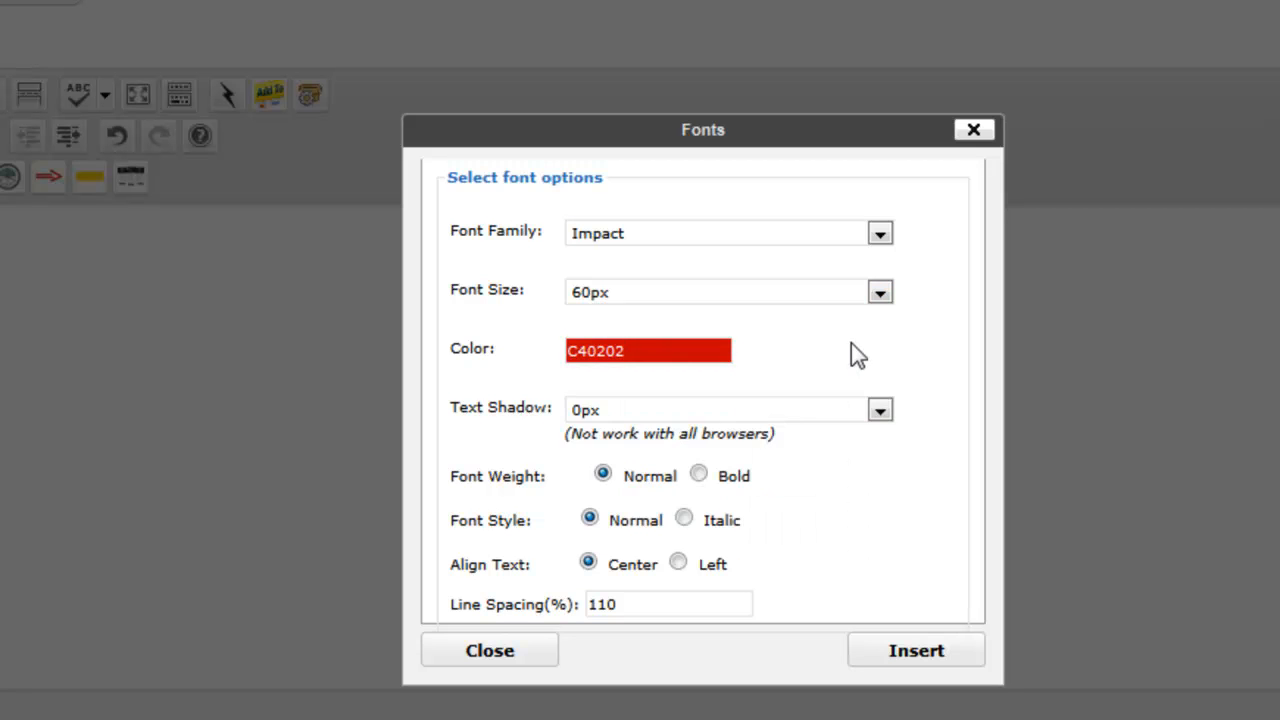
Set the text shadow to 3px and line spacing to 100%, and insert the styled font shortcode.
click(628, 413)
click(638, 497)
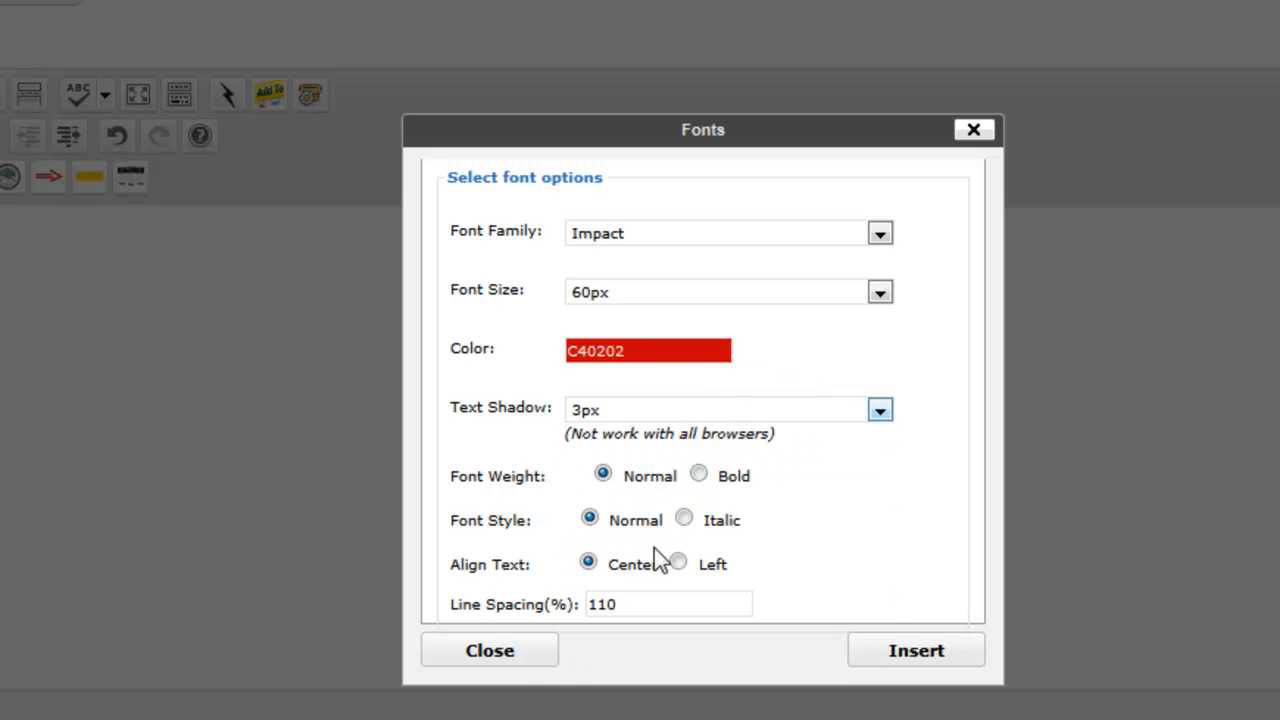
double_click(597, 604)
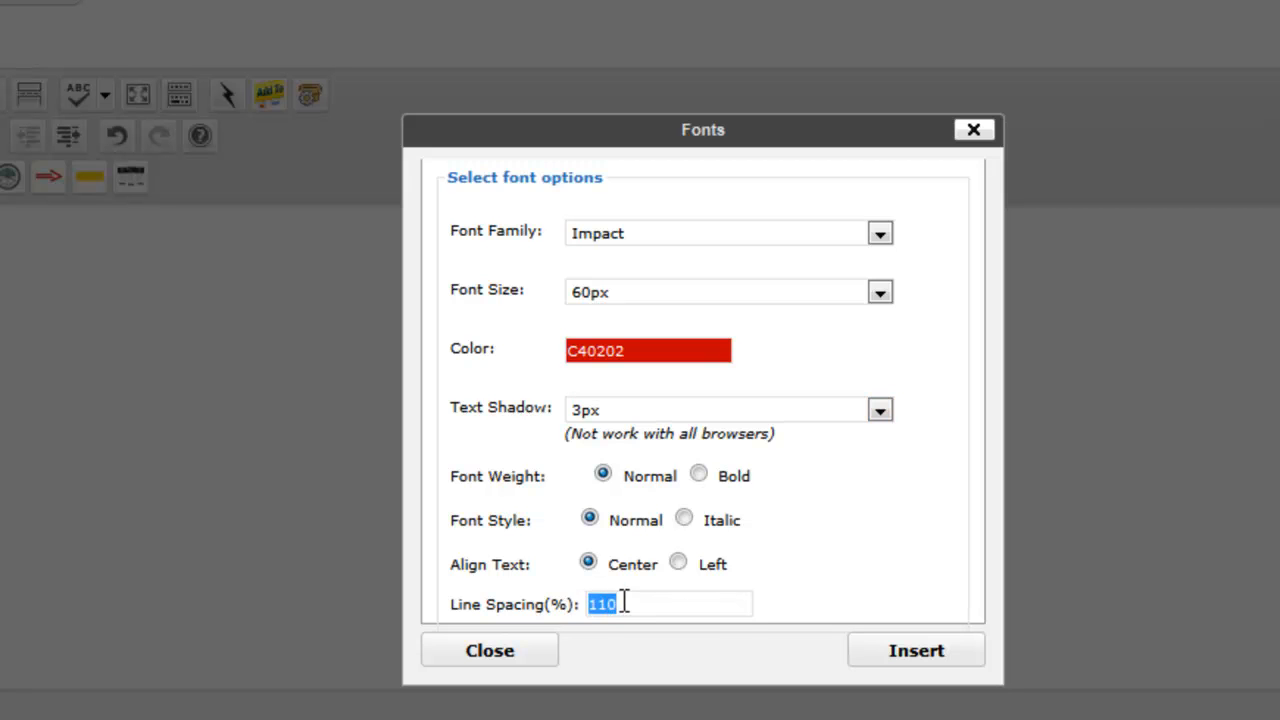
text(100)
click(806, 597)
click(890, 650)
Replace the placeholder heading in the font shortcode with "This Is My Cool Headline Test With A Very Cool Plugin!".
drag(778, 230, 911, 236)
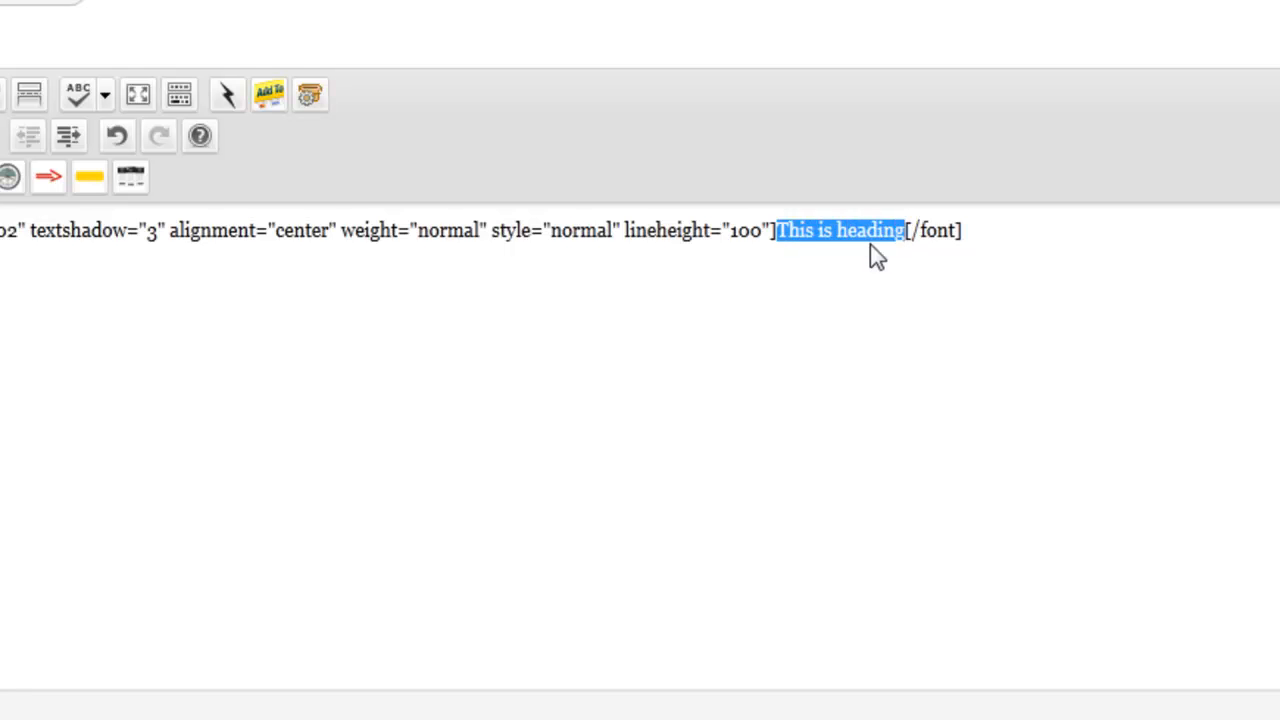
text(The)
key(BackSpace)
text(is Is My )
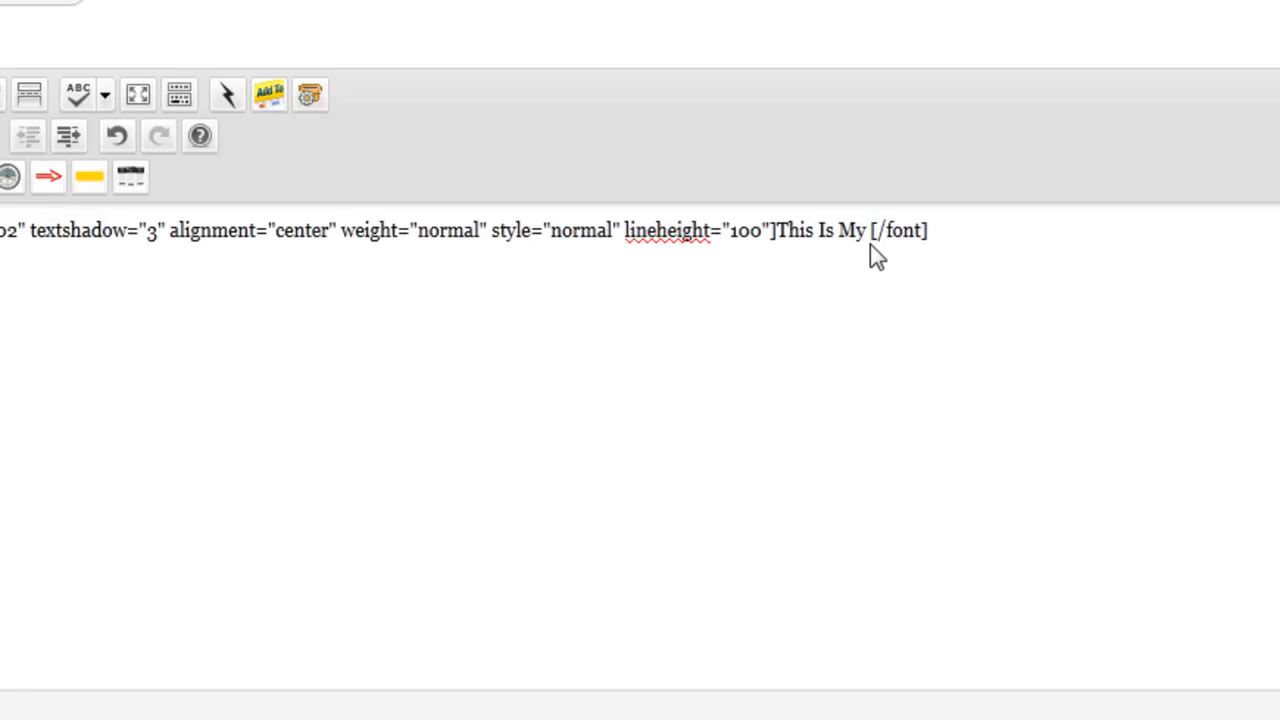
text(Cool h)
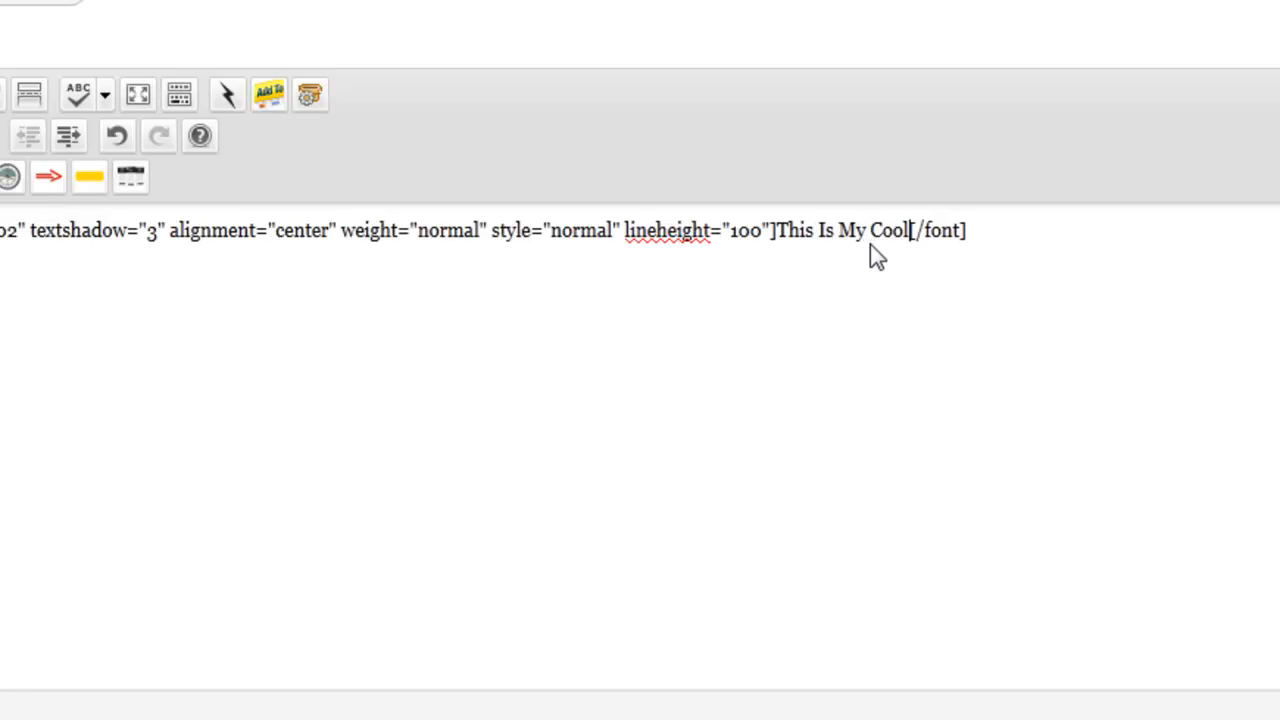
key(BackSpace)
text(h)
key(BackSpace)
text(Healin)
key(BackSpace)
key(BackSpace)
key(BackSpace)
text(dline T)
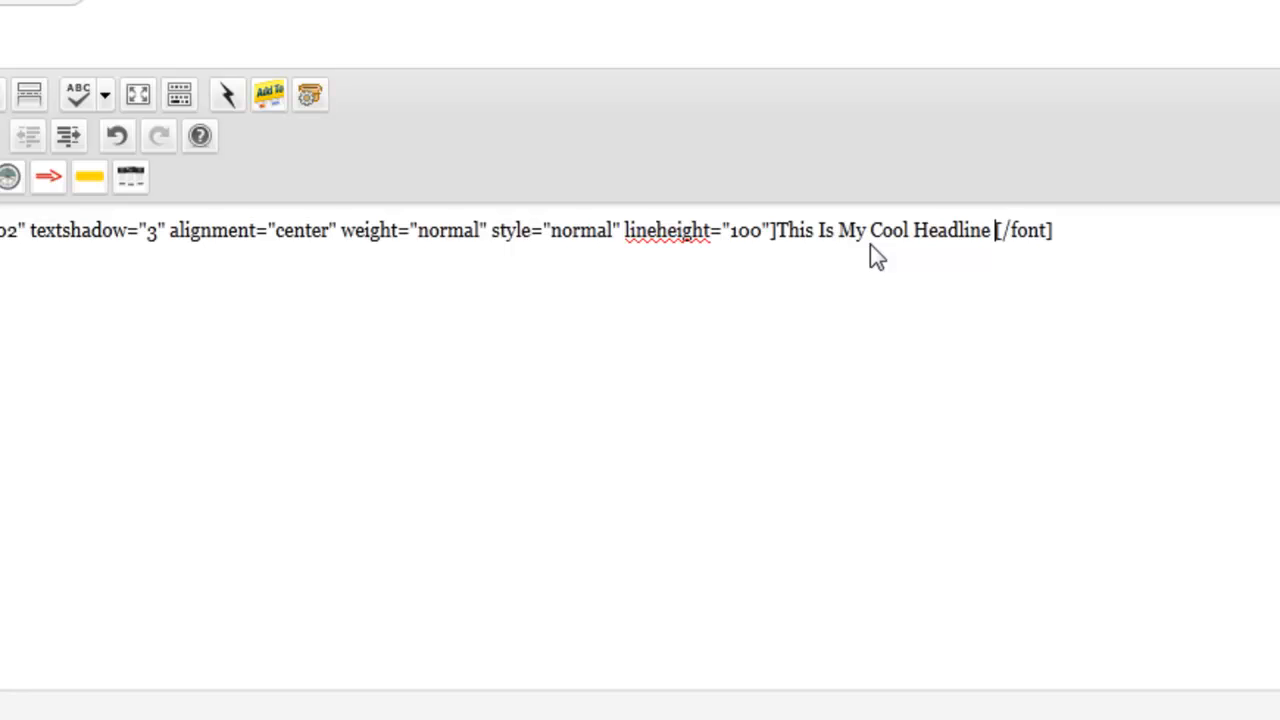
text(est With )
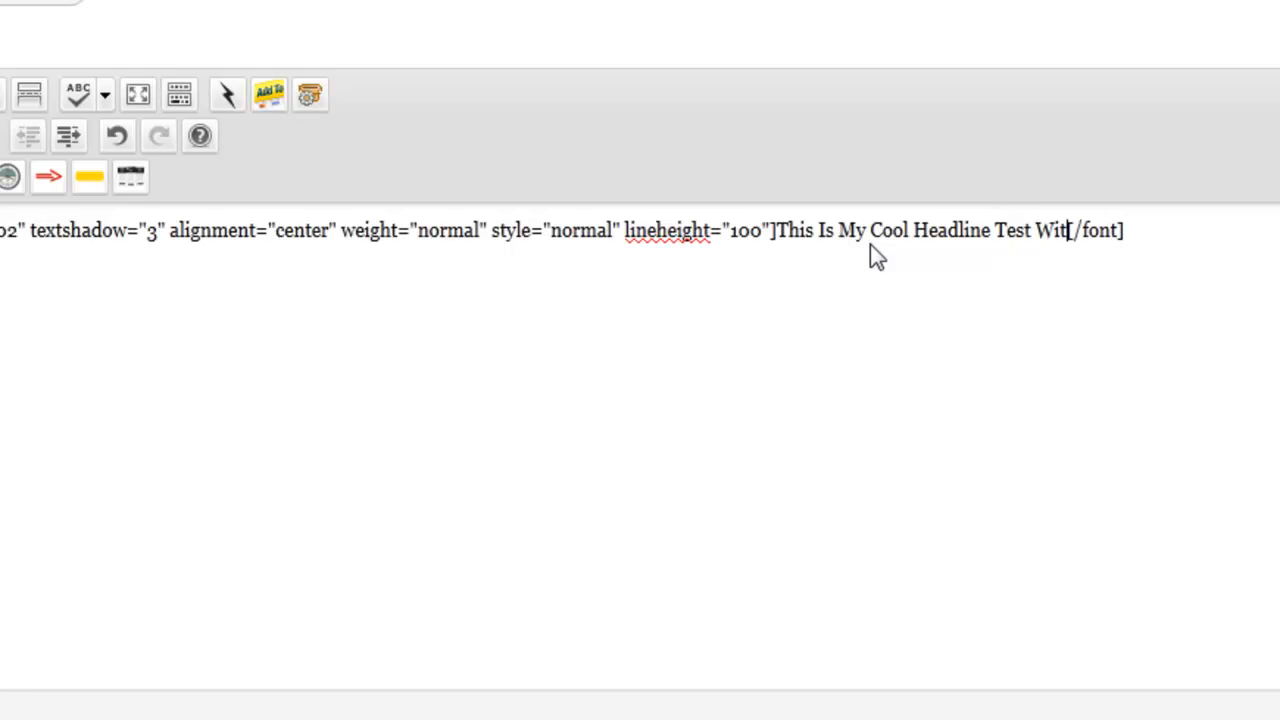
text(A c)
key(BackSpace)
text(Cew)
key(BackSpace)
key(BackSpace)
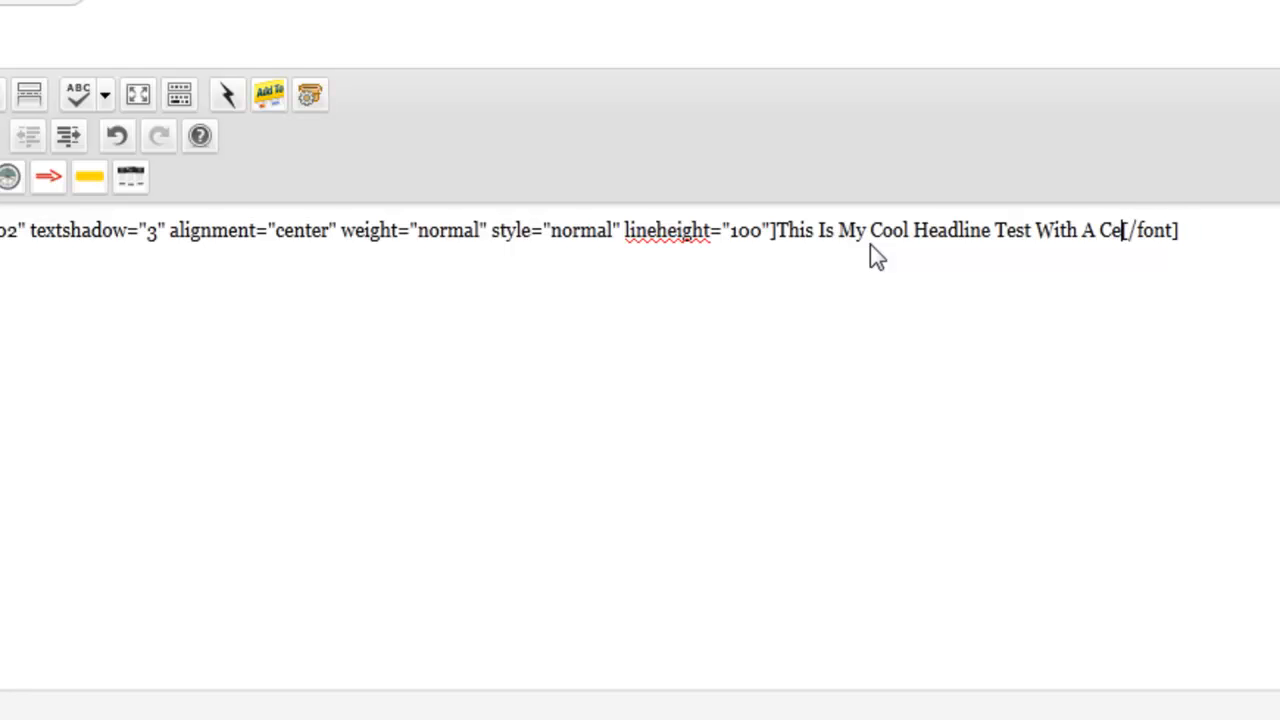
key(BackSpace)
text(Very c)
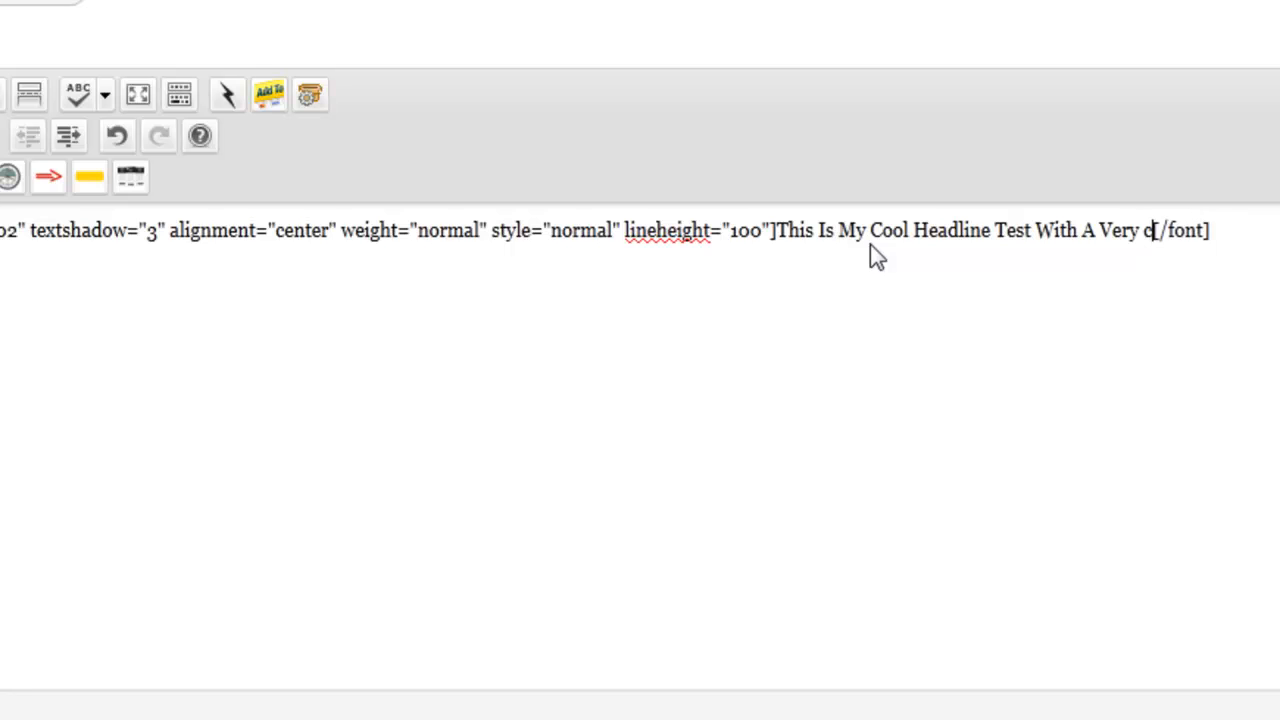
key(BackSpace)
text(Cool P)
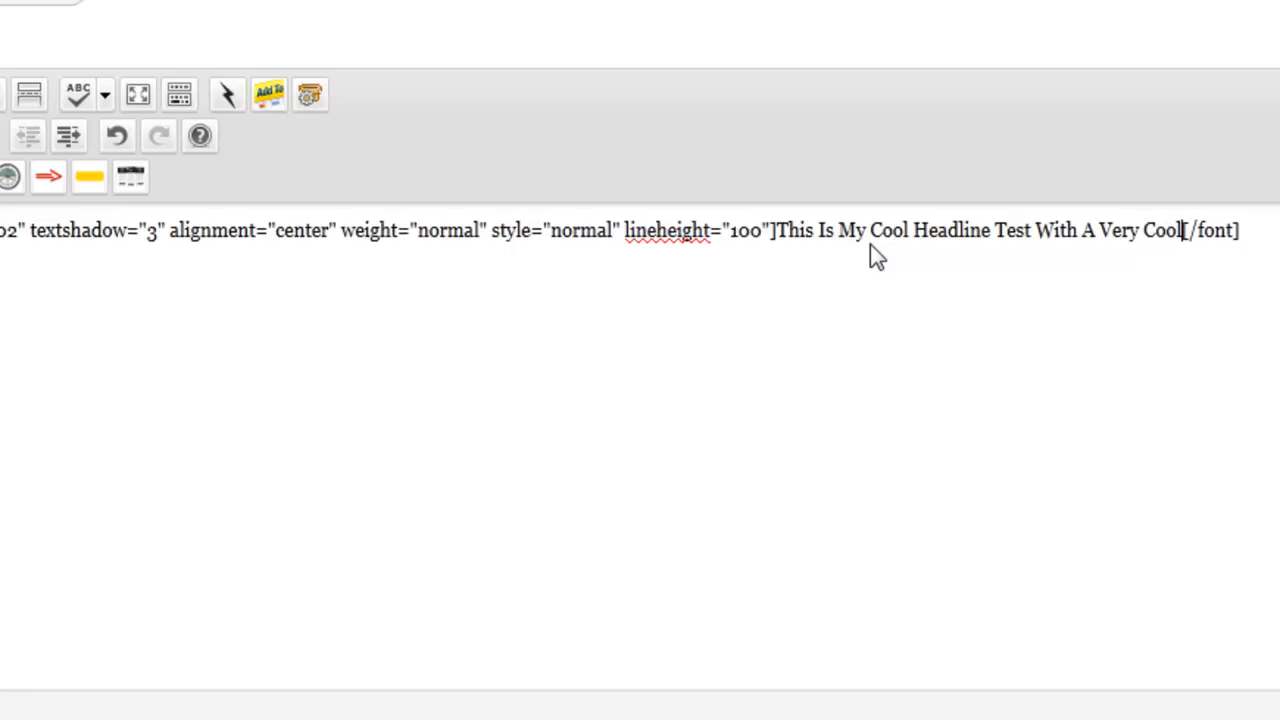
text(lugin!)
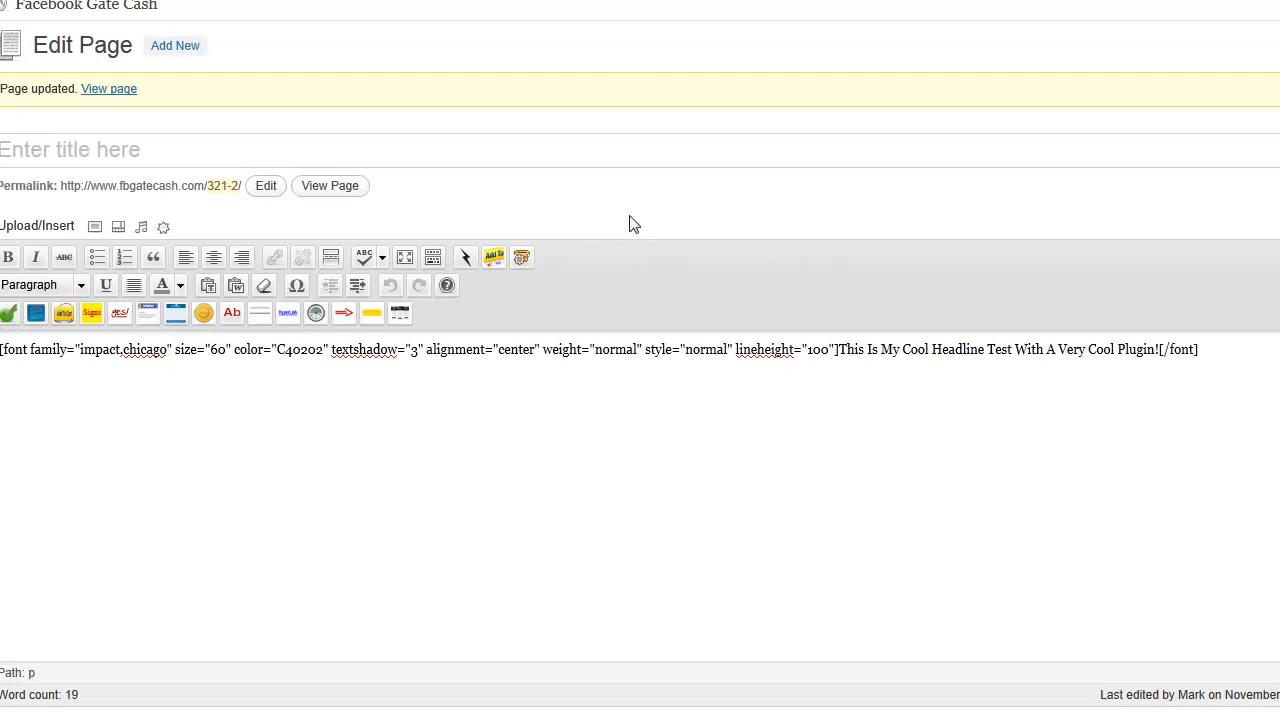
Open the updated page in a new browser tab to preview the styled headline.
right_click(340, 192)
click(381, 201)
key(ctrl+Tab)
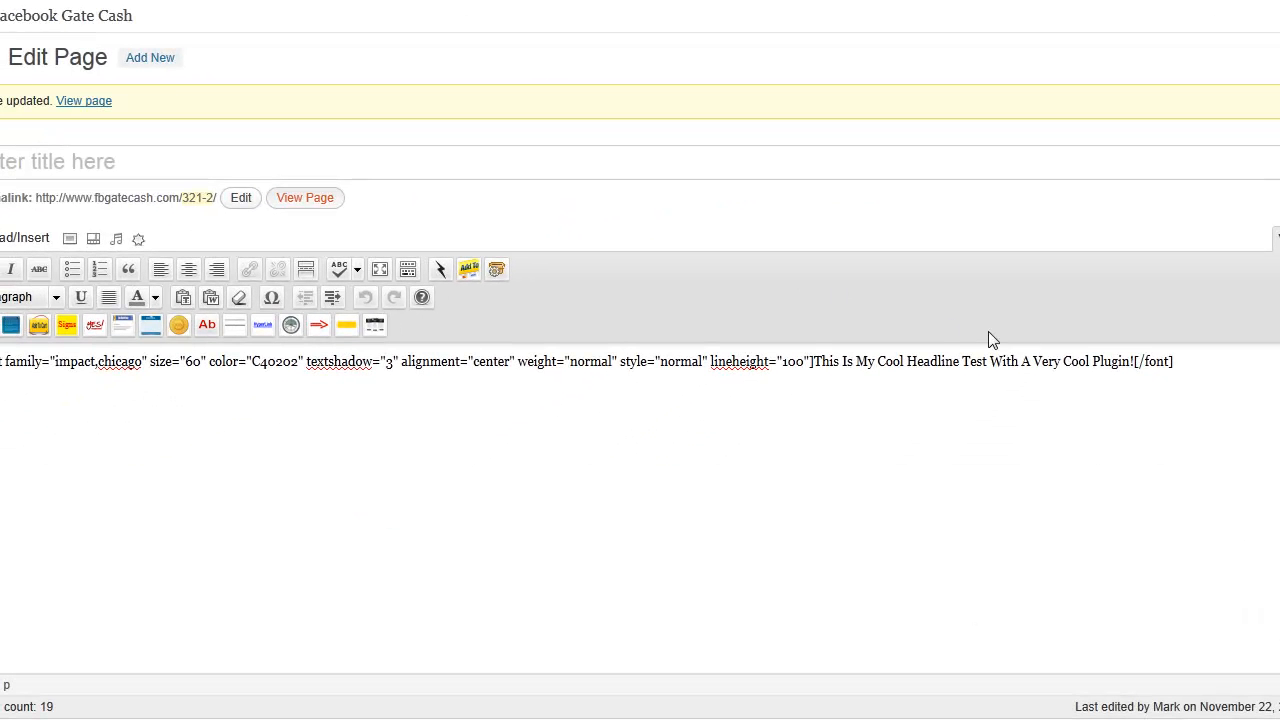
Clear the page content and insert the first 898 px wide faint shadow line break.
key(ctrl+a)
key(Delete)
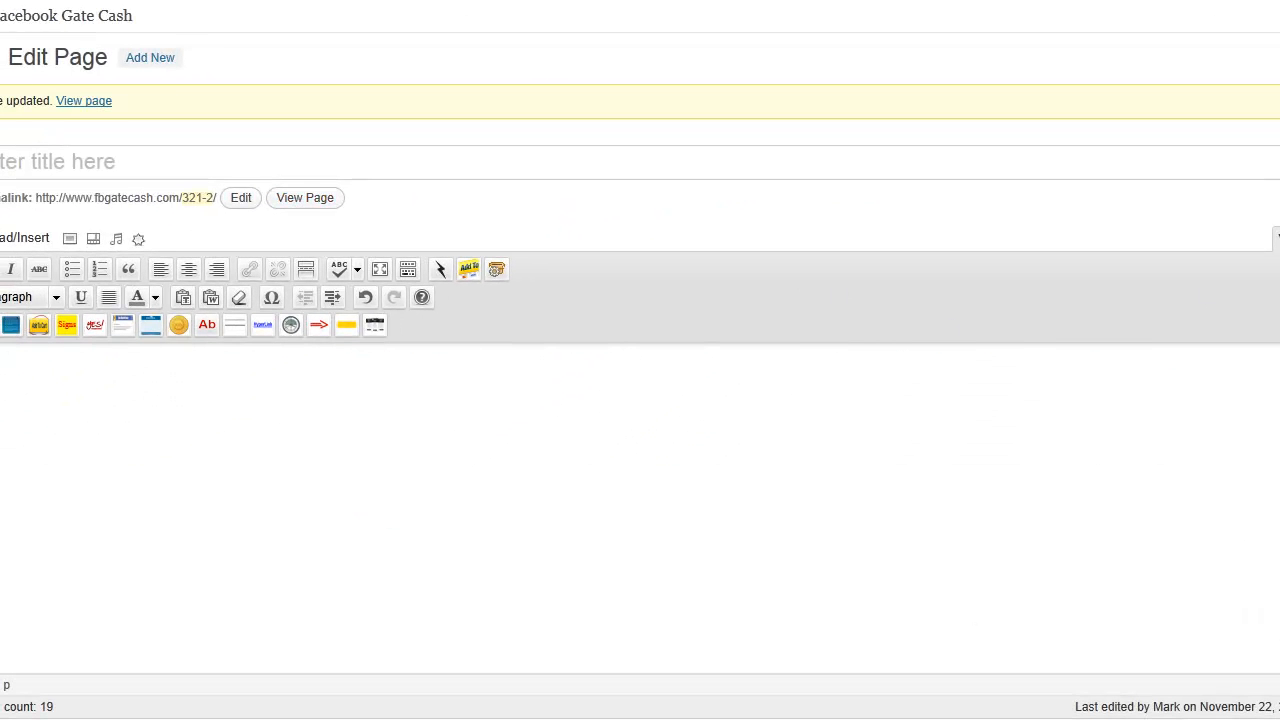
click(229, 324)
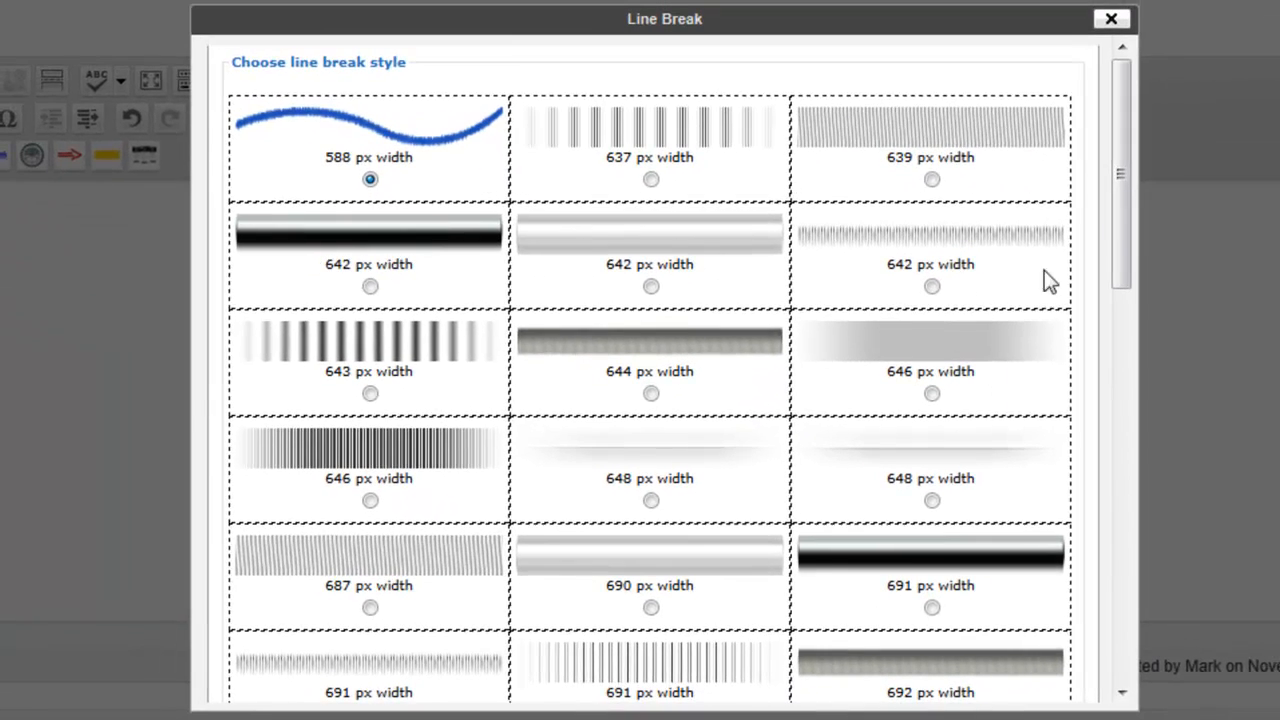
drag(1120, 173, 1113, 385)
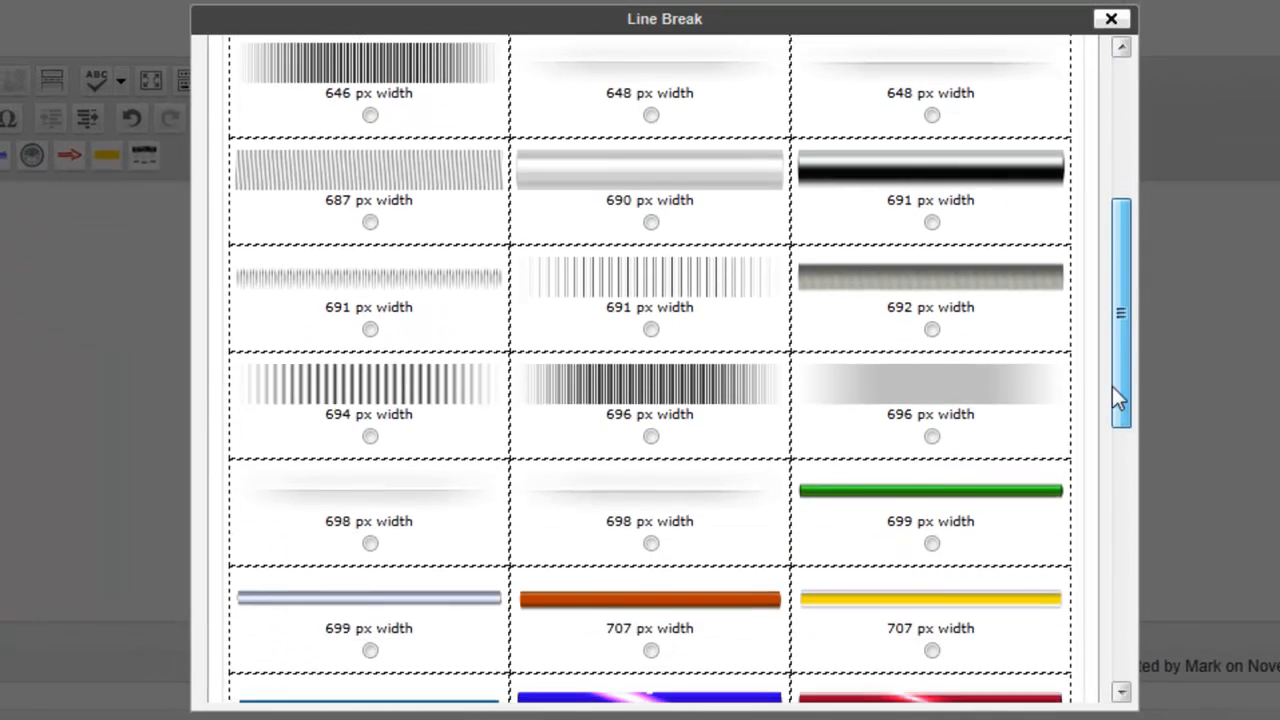
drag(1121, 466, 1128, 559)
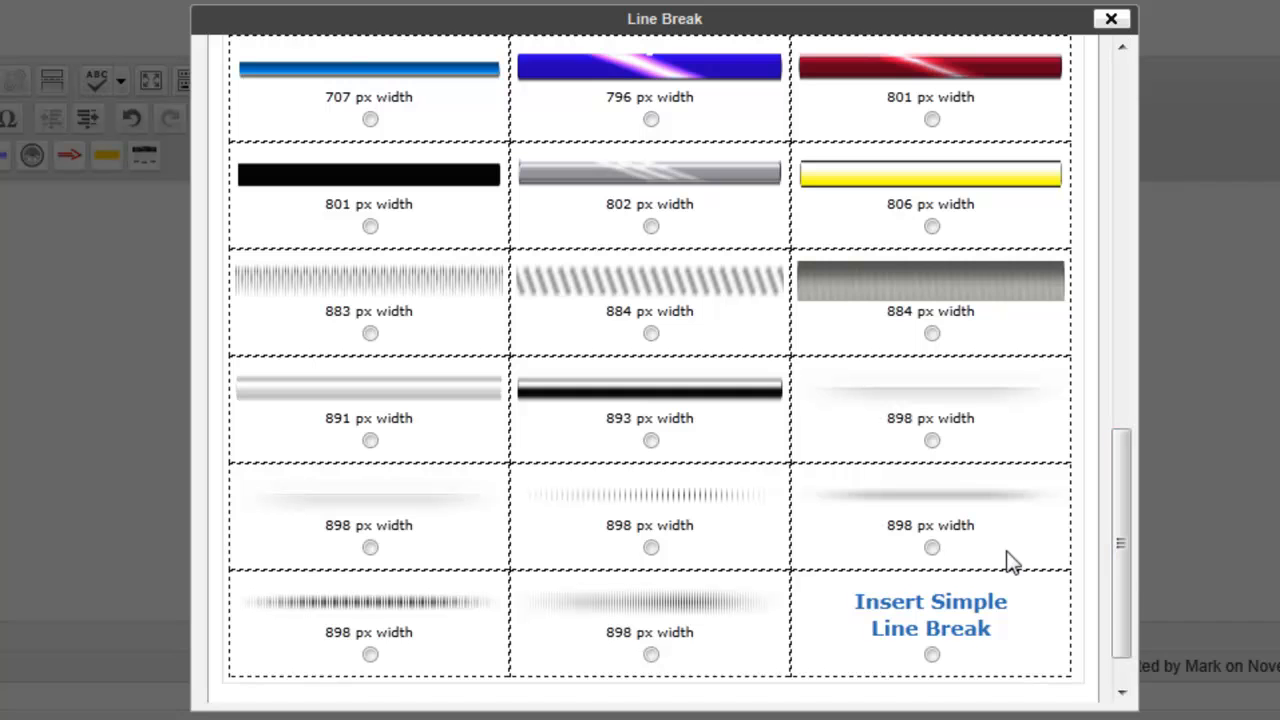
click(932, 441)
scroll(1117, 603, down, 1)
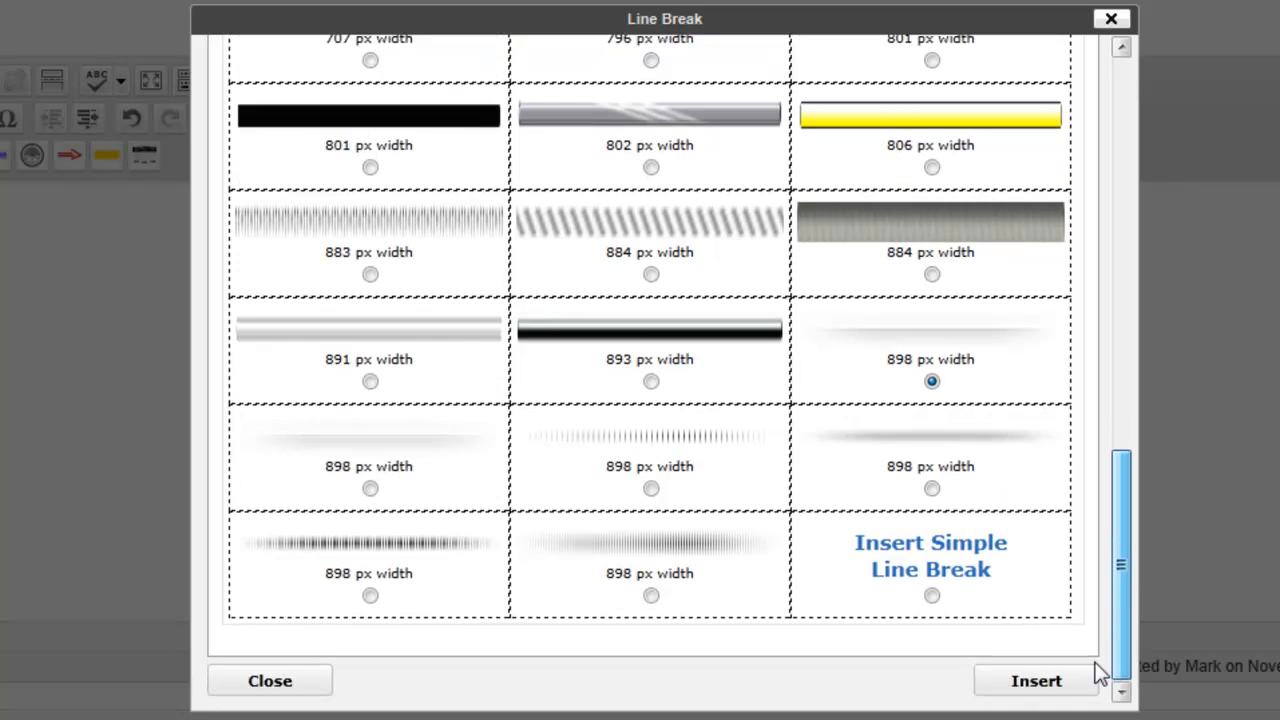
click(1040, 681)
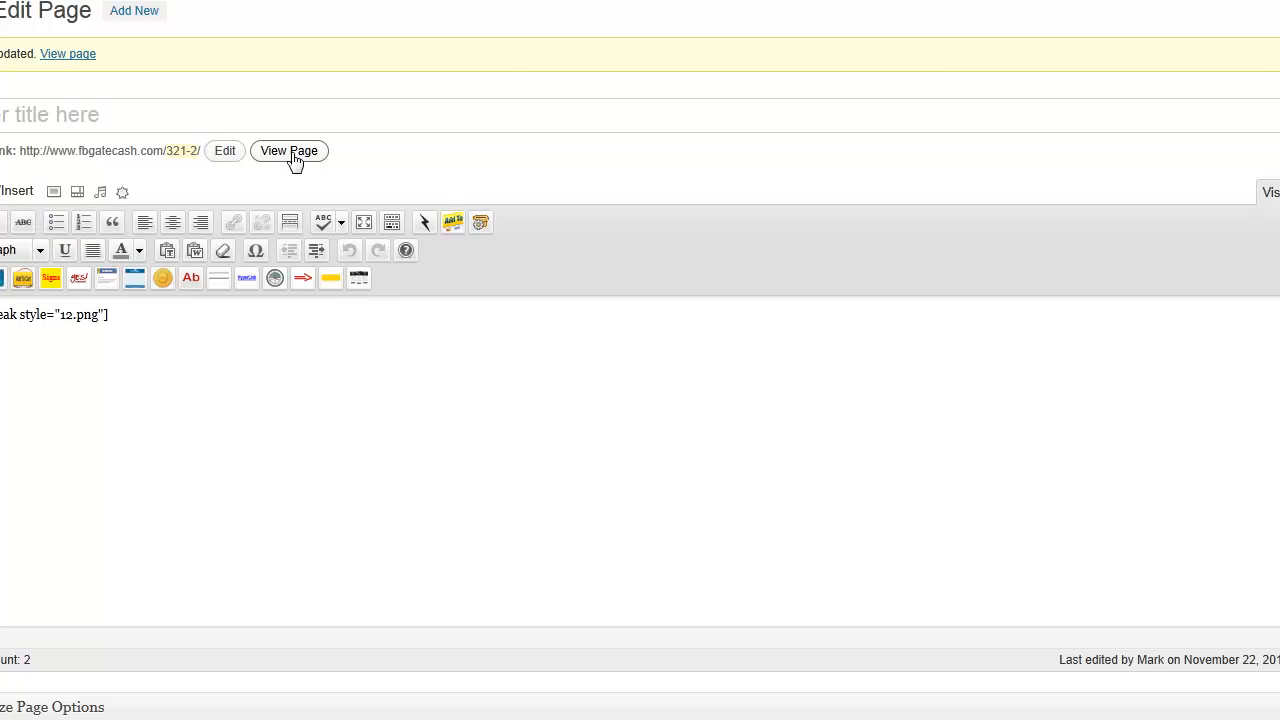
Preview the page with the line break in a new browser tab, and delete the line break shortcode.
right_click(294, 158)
click(331, 170)
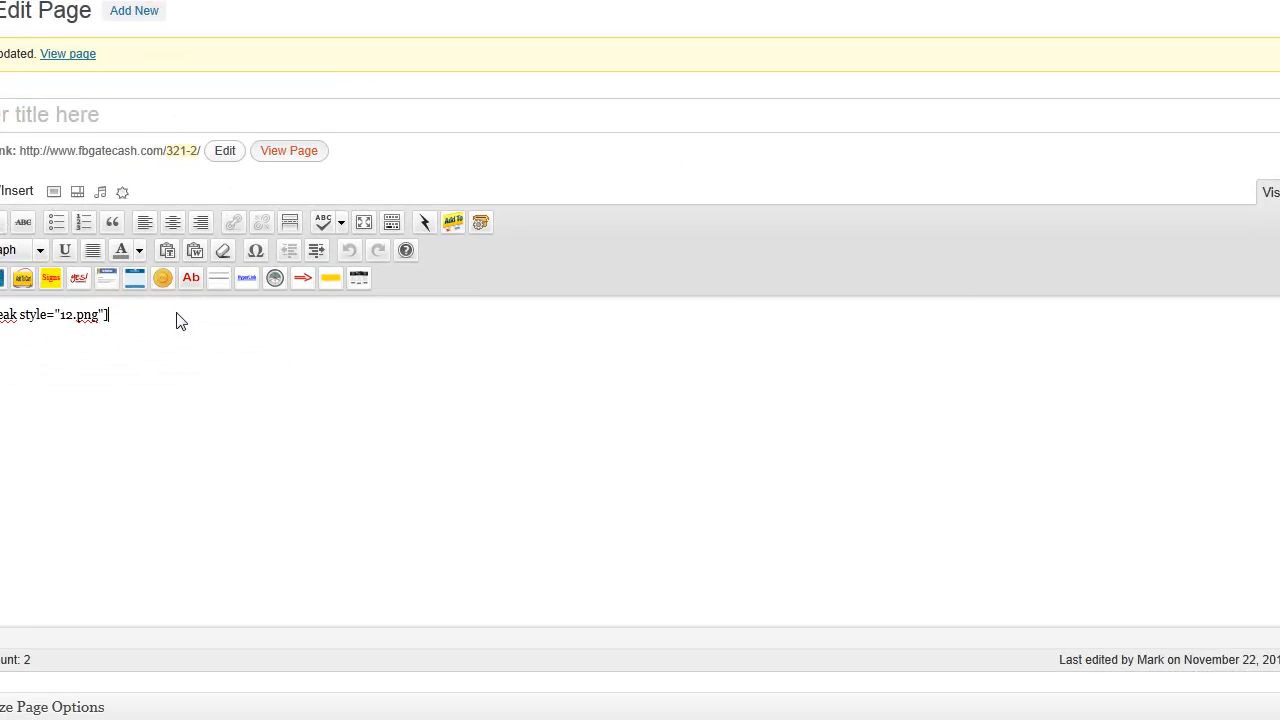
drag(180, 321, 0, 316)
key(Delete)
click(250, 278)
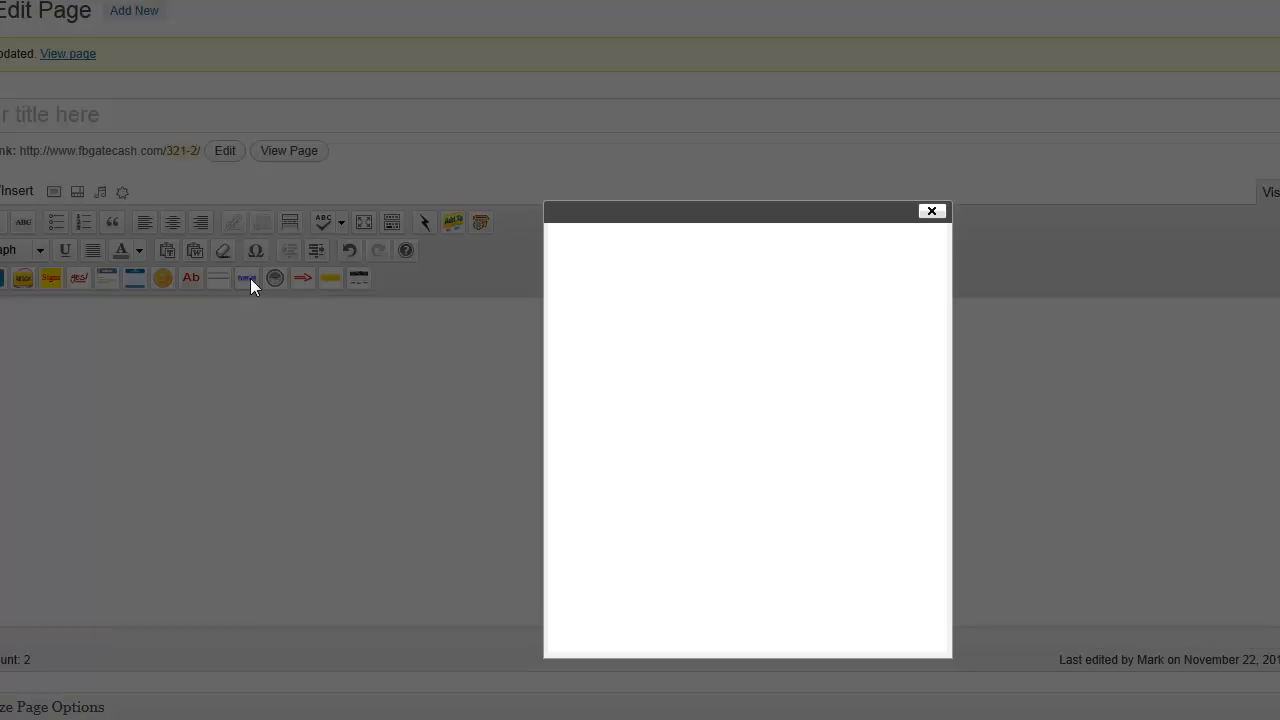
click(687, 275)
text(ht)
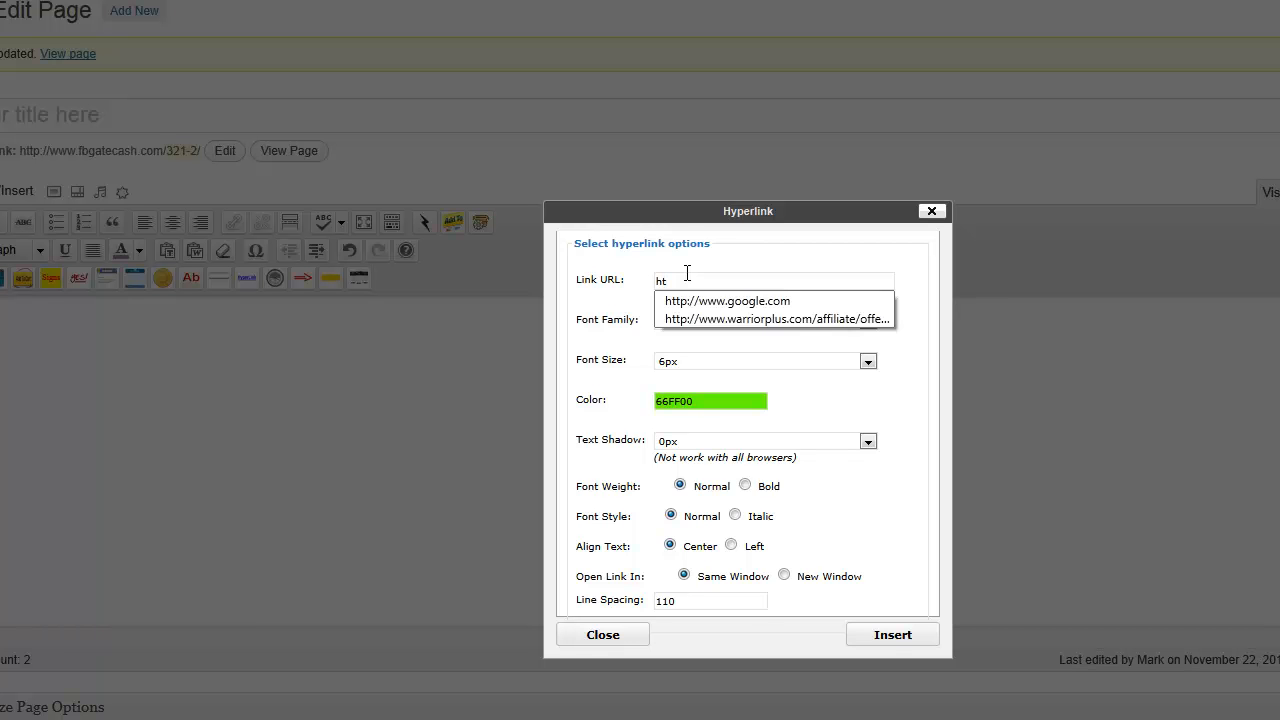
click(707, 302)
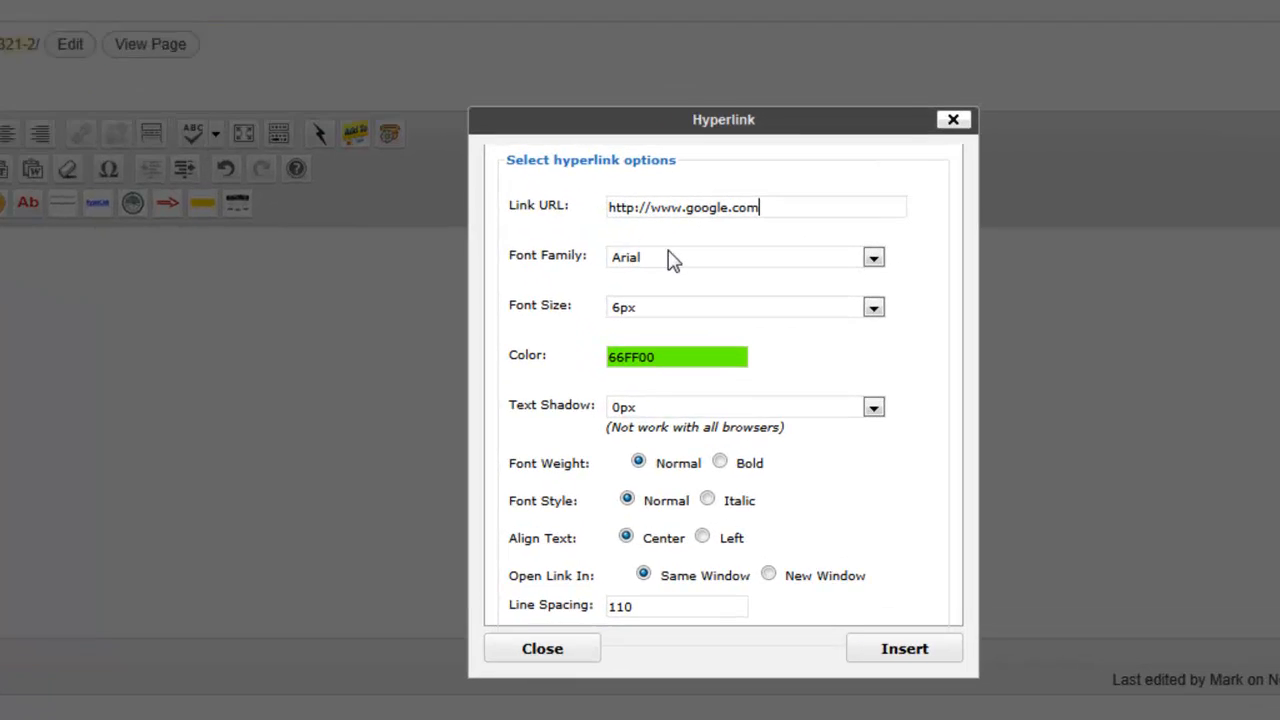
click(668, 257)
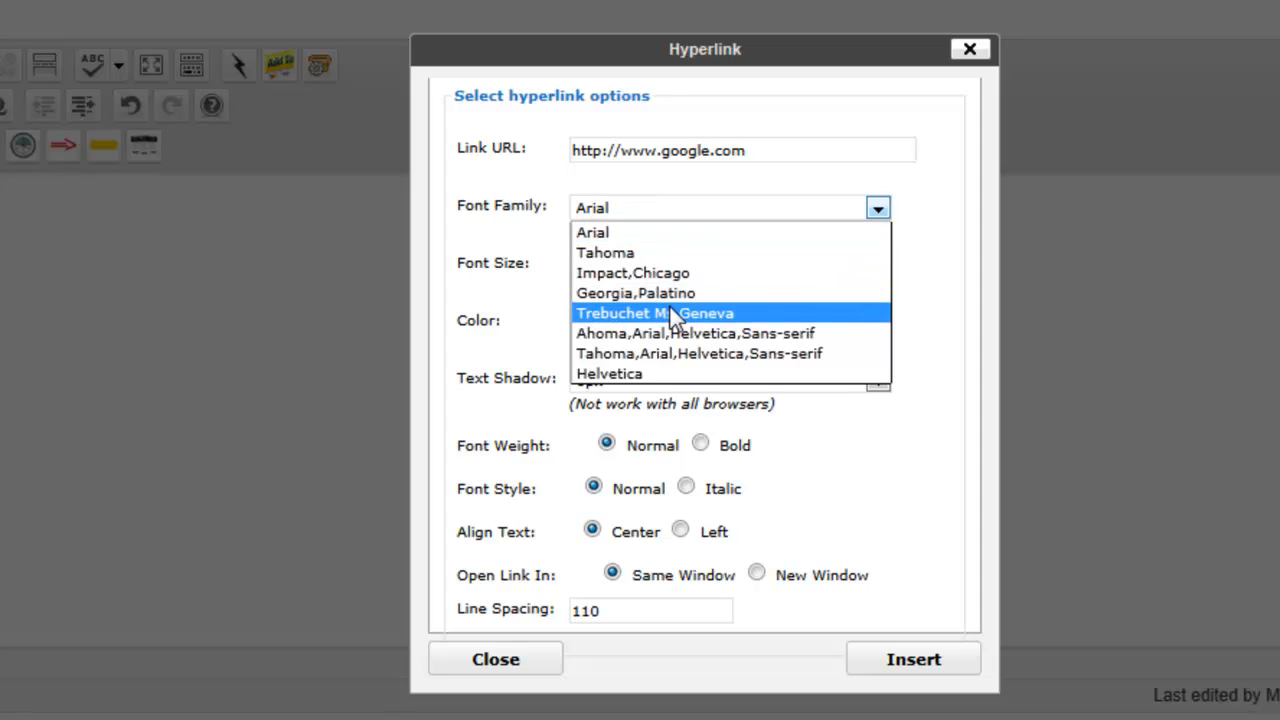
click(674, 235)
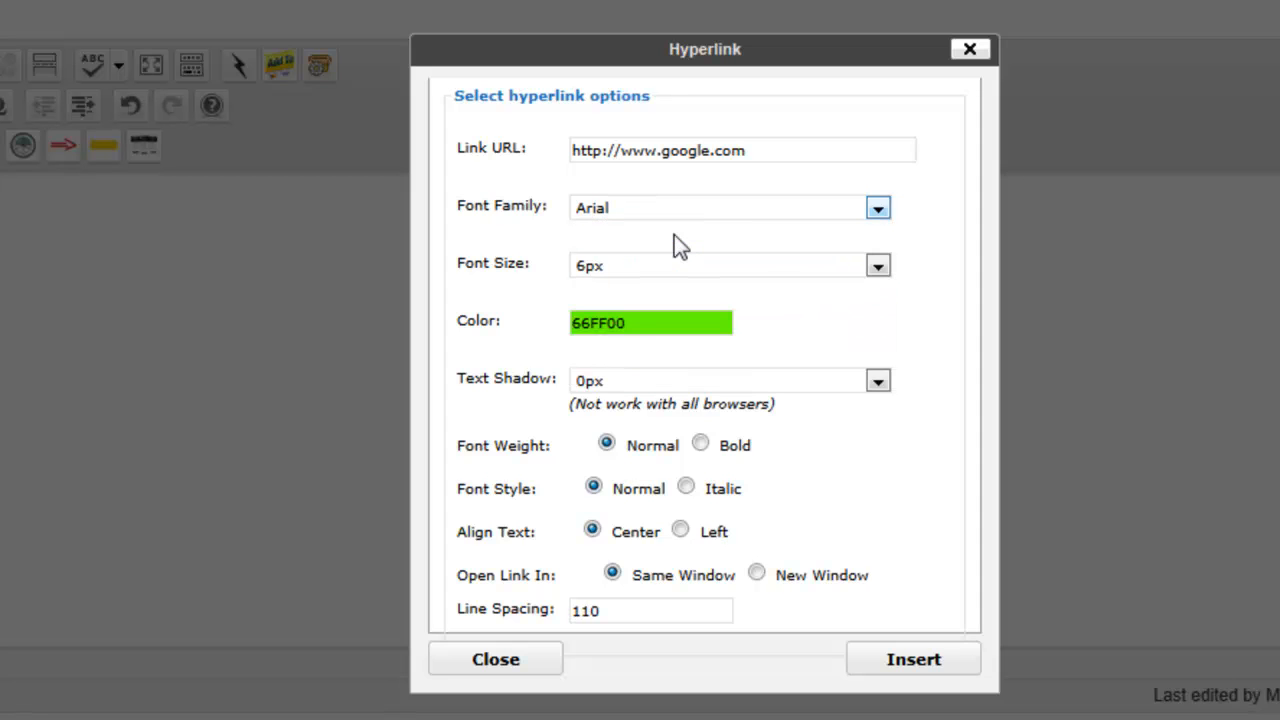
click(658, 270)
drag(873, 416, 883, 474)
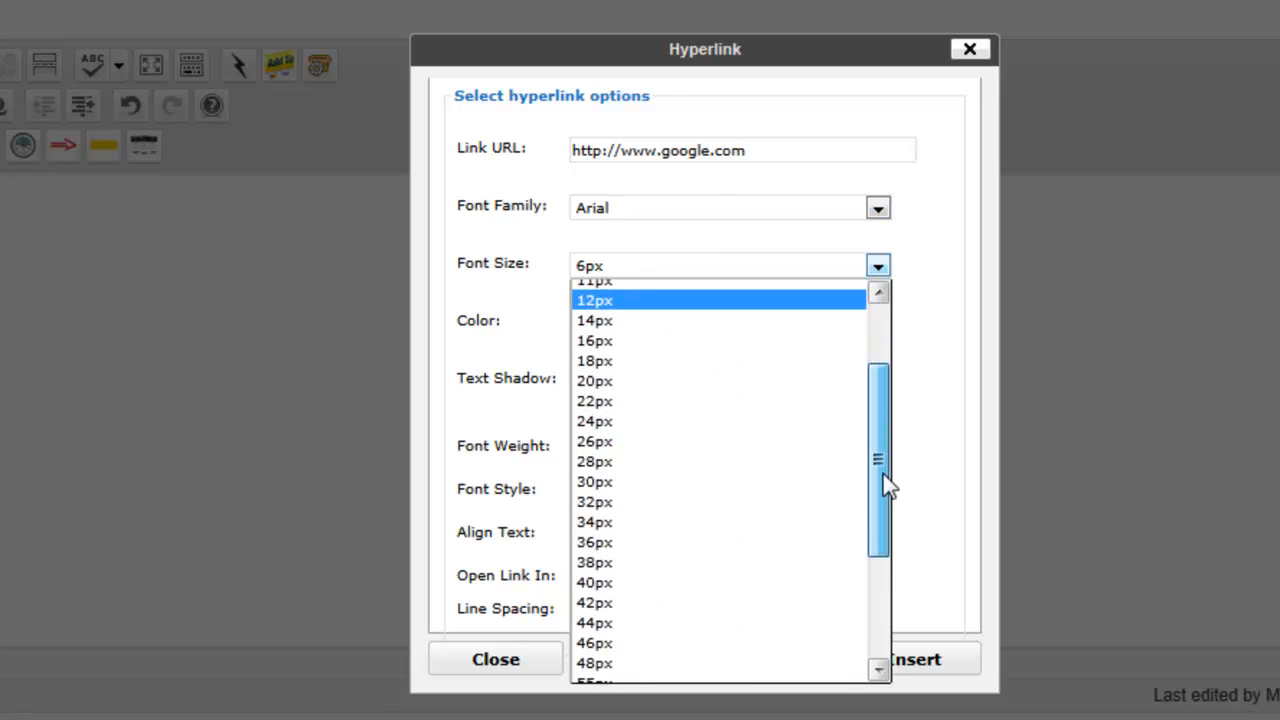
click(706, 602)
Set the hyperlink color to the dark red BA0000.
click(686, 322)
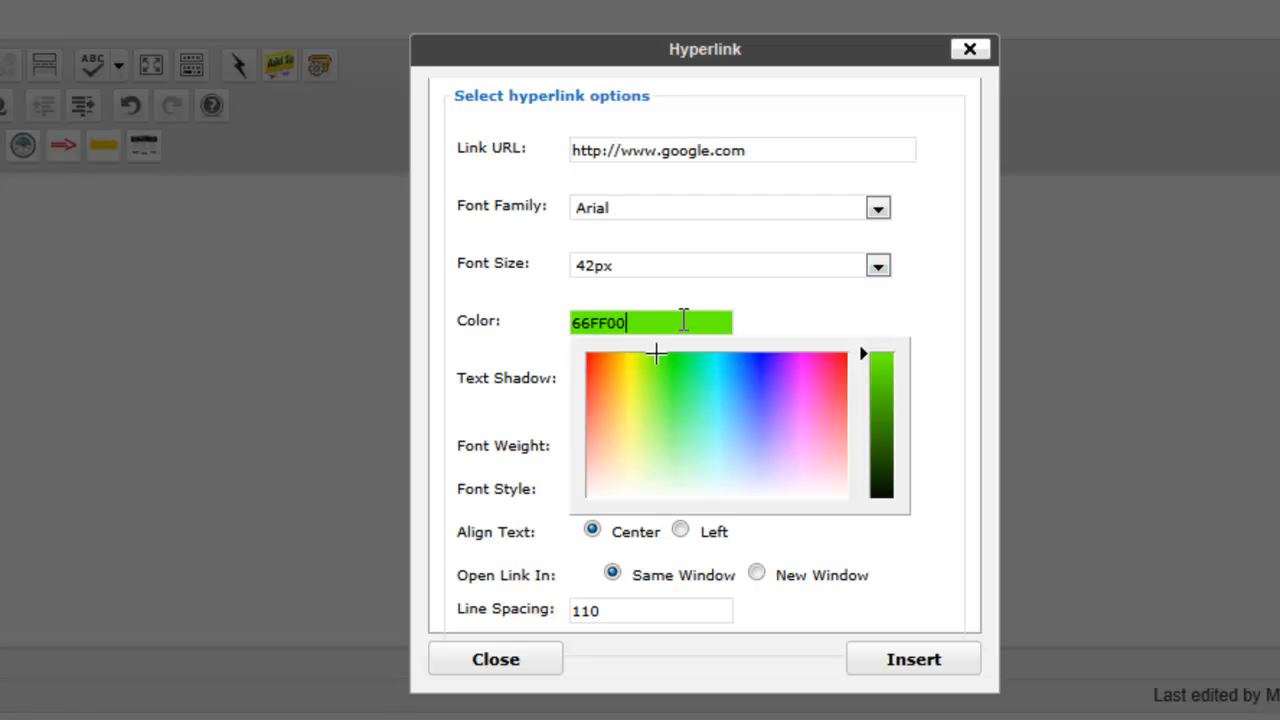
mouse_move(654, 357)
mouse_down()
mouse_move(834, 366)
mouse_move(843, 381)
mouse_up()
click(871, 369)
click(874, 395)
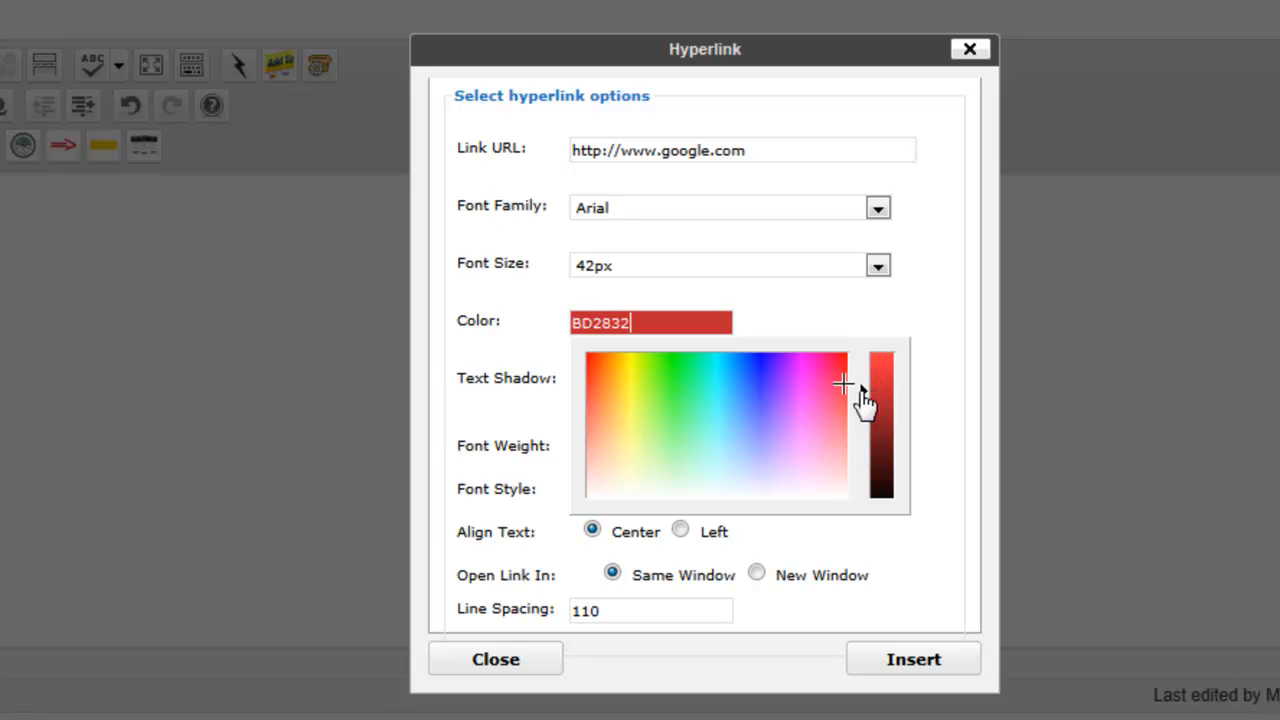
click(848, 389)
drag(868, 393, 869, 392)
click(848, 393)
drag(851, 391, 584, 348)
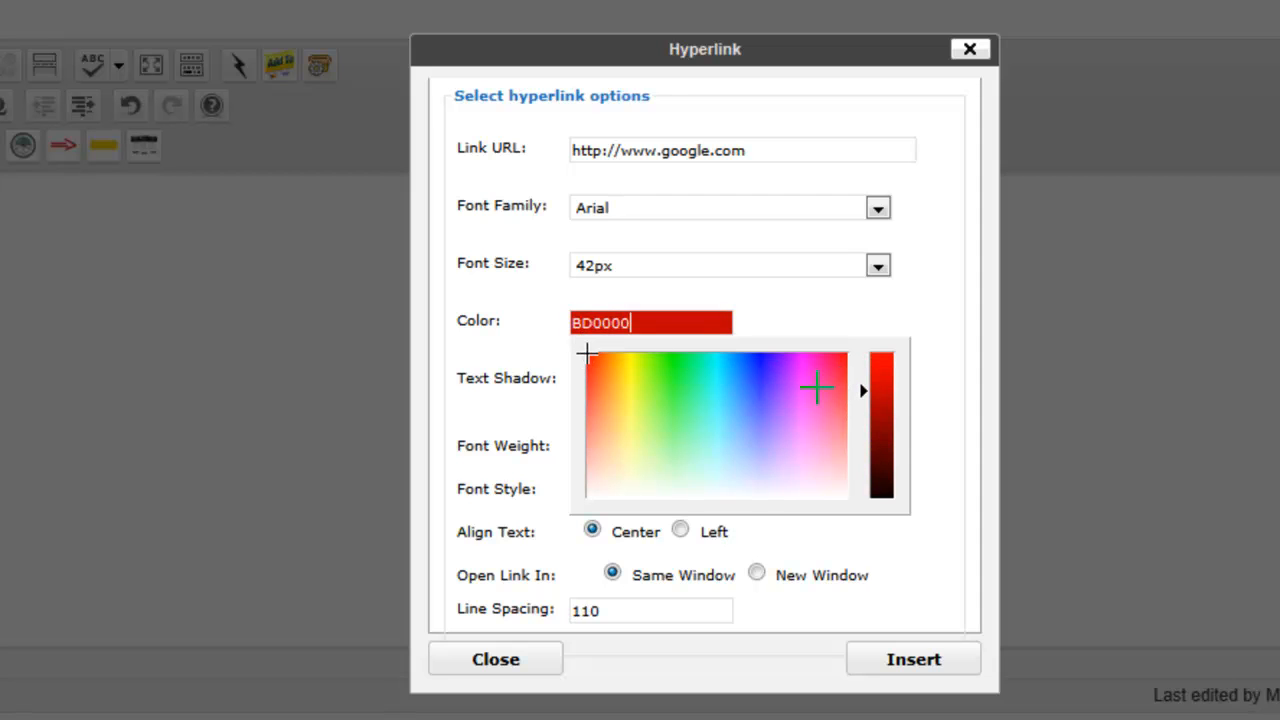
click(865, 392)
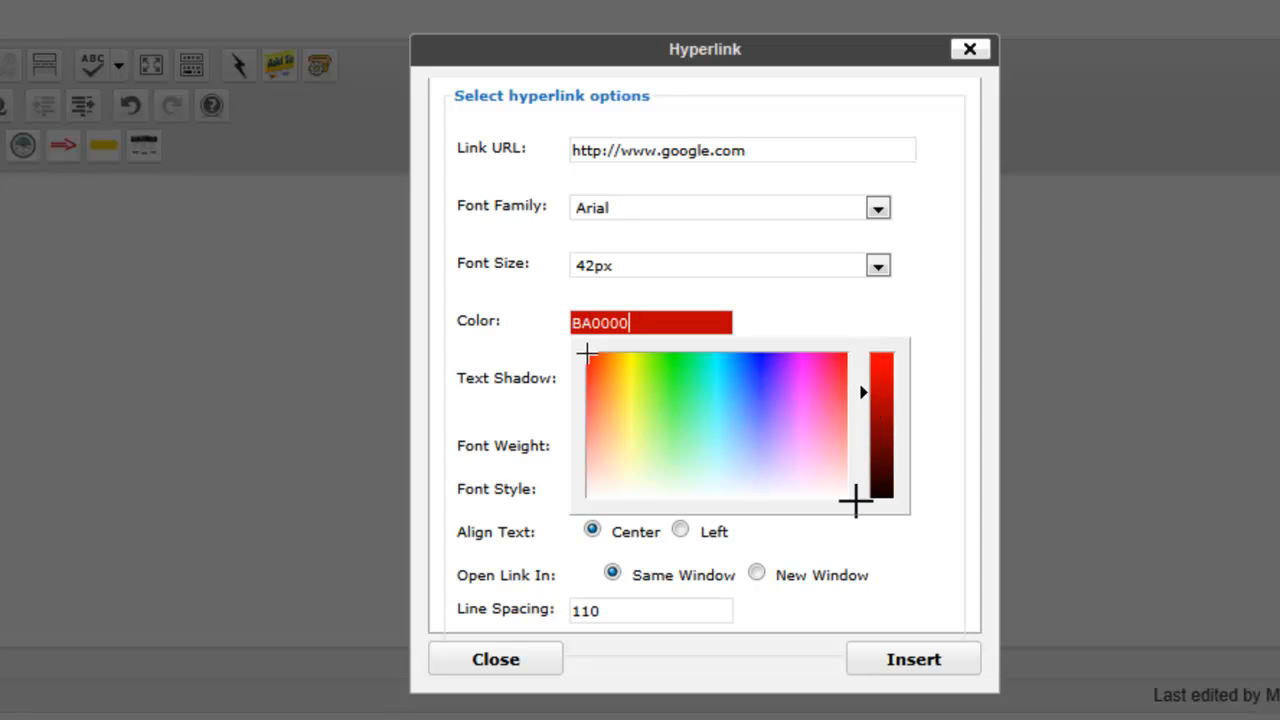
Set the hyperlink's font weight to bold and insert its shortcode into the page.
click(743, 556)
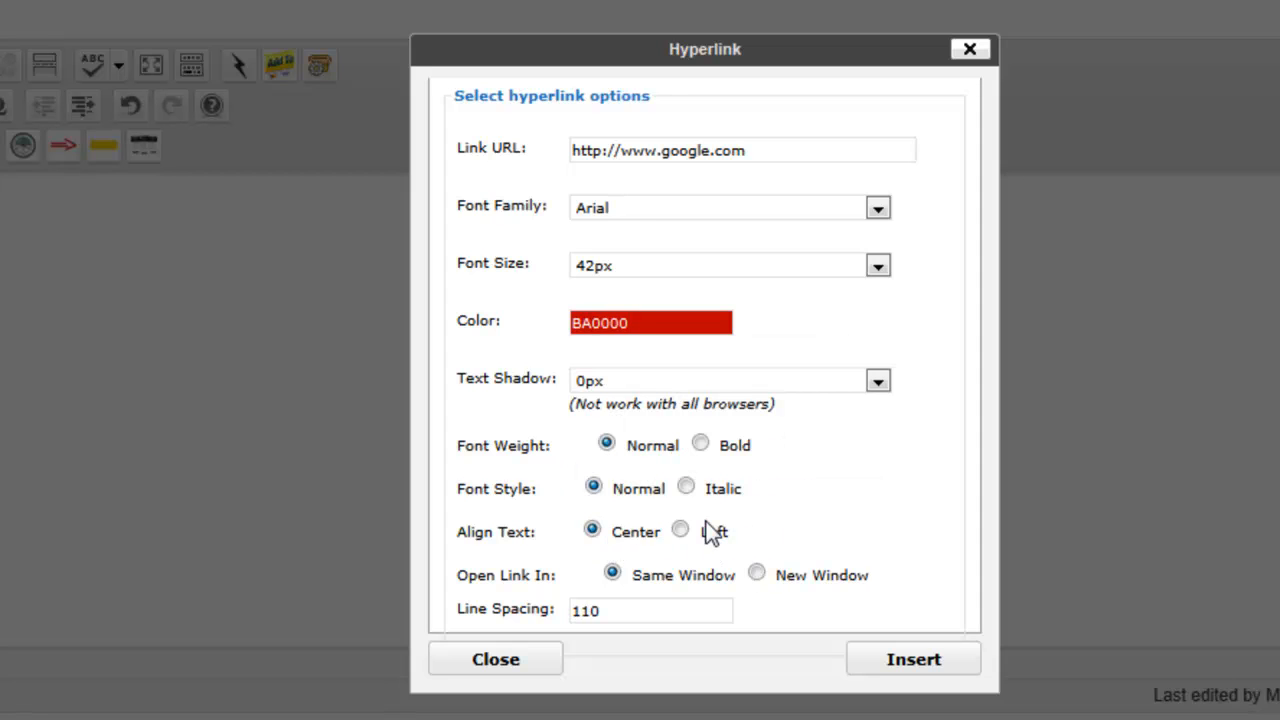
click(701, 444)
click(914, 662)
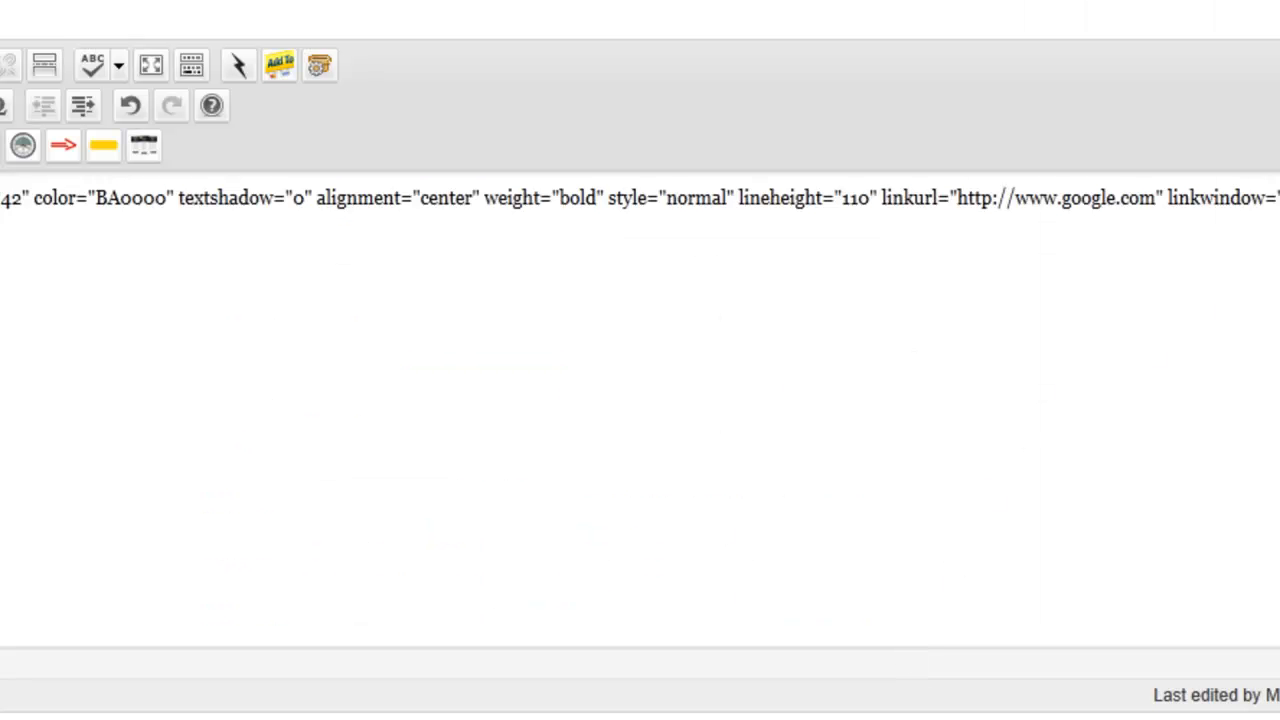
Replace the hyperlink's placeholder text with "Click Here For In" and move that text onto its own line.
drag(1278, 316, 1192, 318)
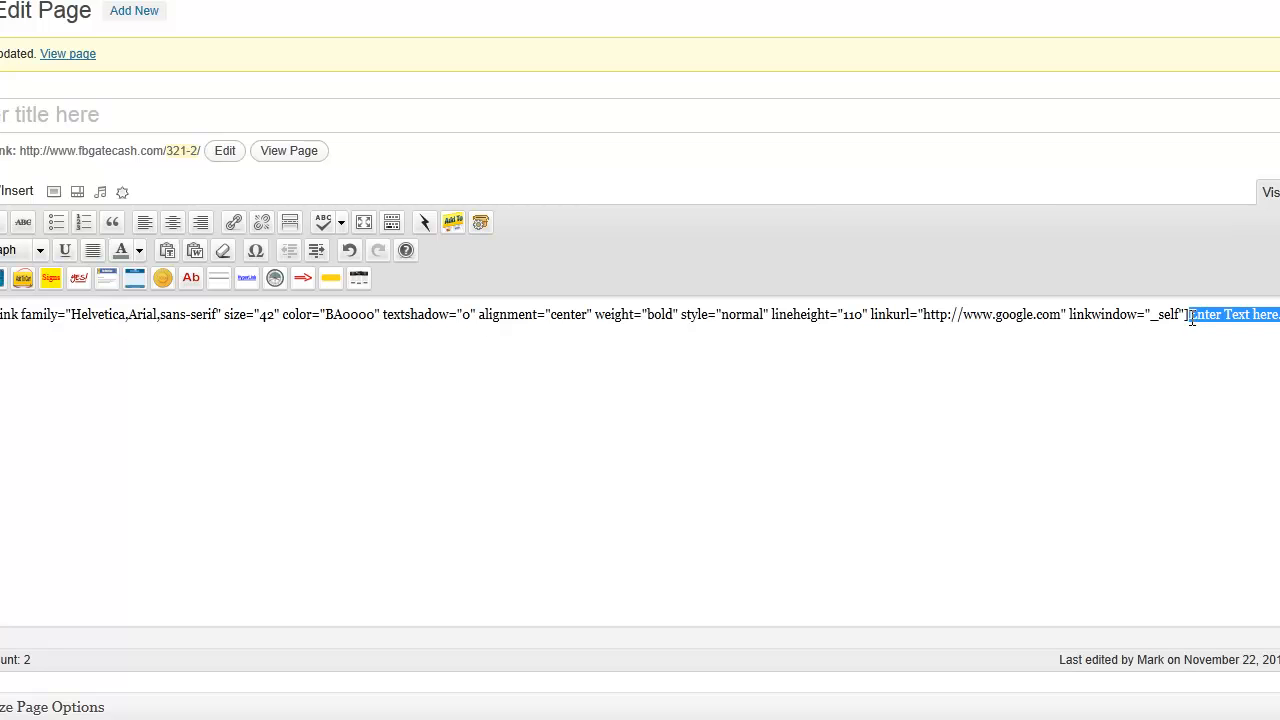
text(Clik[/hyperlink])
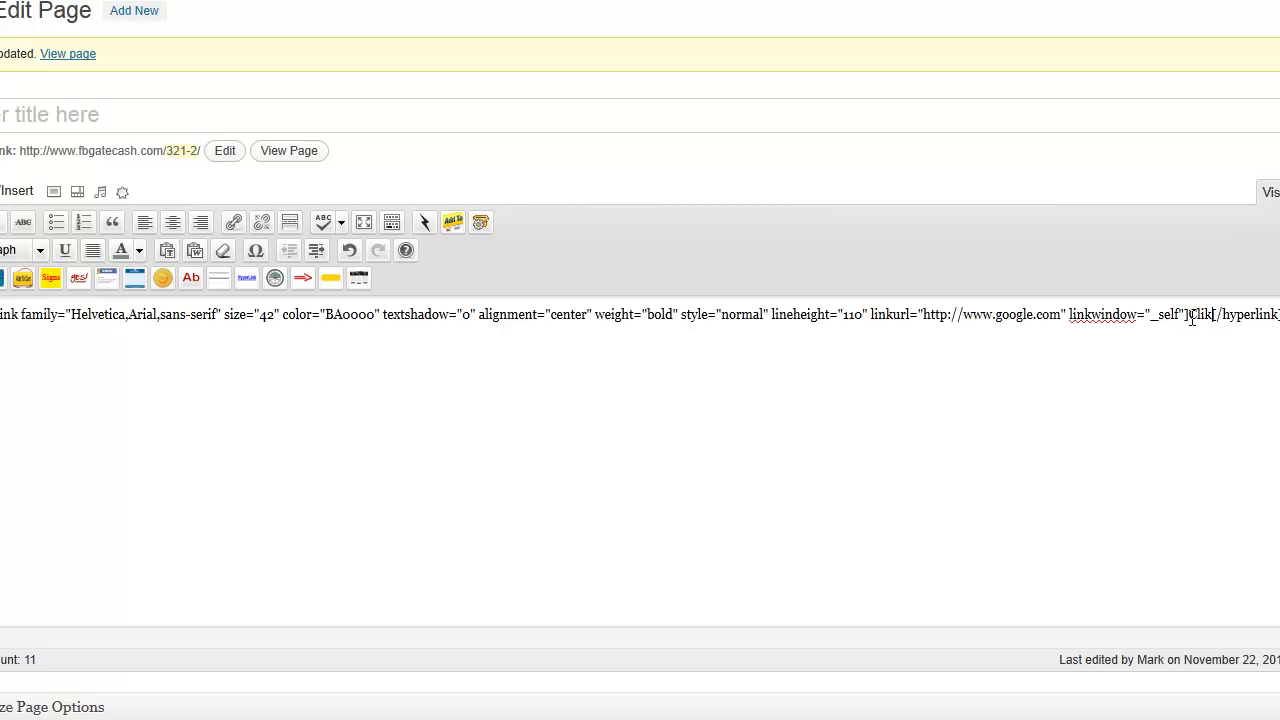
key(BackSpace)
text(ck Here For In)
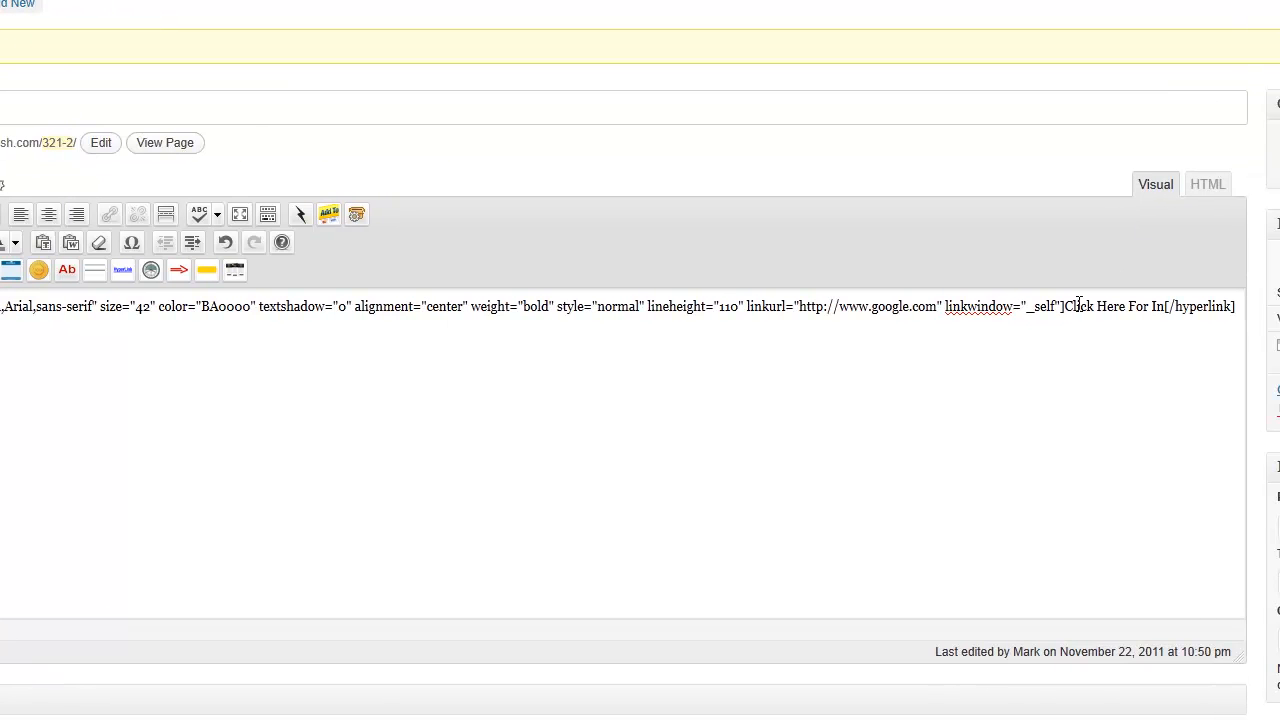
click(1066, 307)
key(Return)
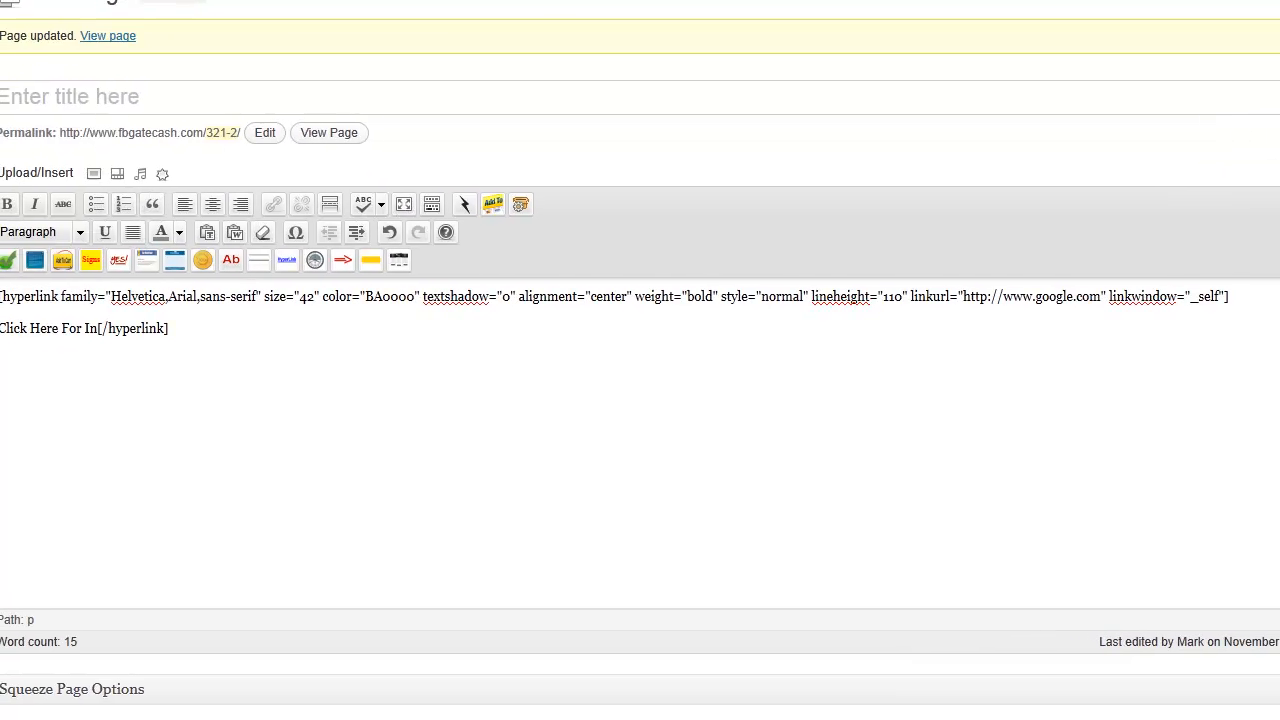
Complete the hyperlink text as "Click Here For Instant Access", put its closing tag on a separate line, and preview the page in a new tab.
click(91, 321)
key(Return)
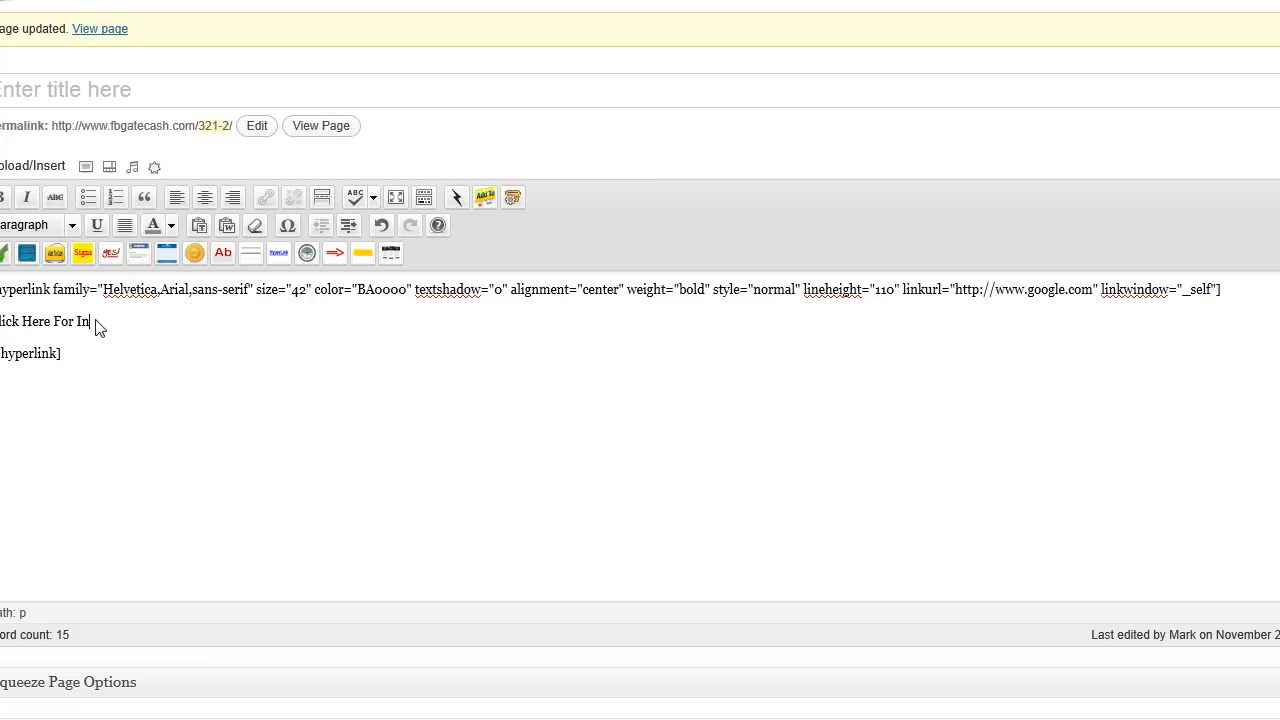
text(stand)
key(BackSpace)
text(t Access)
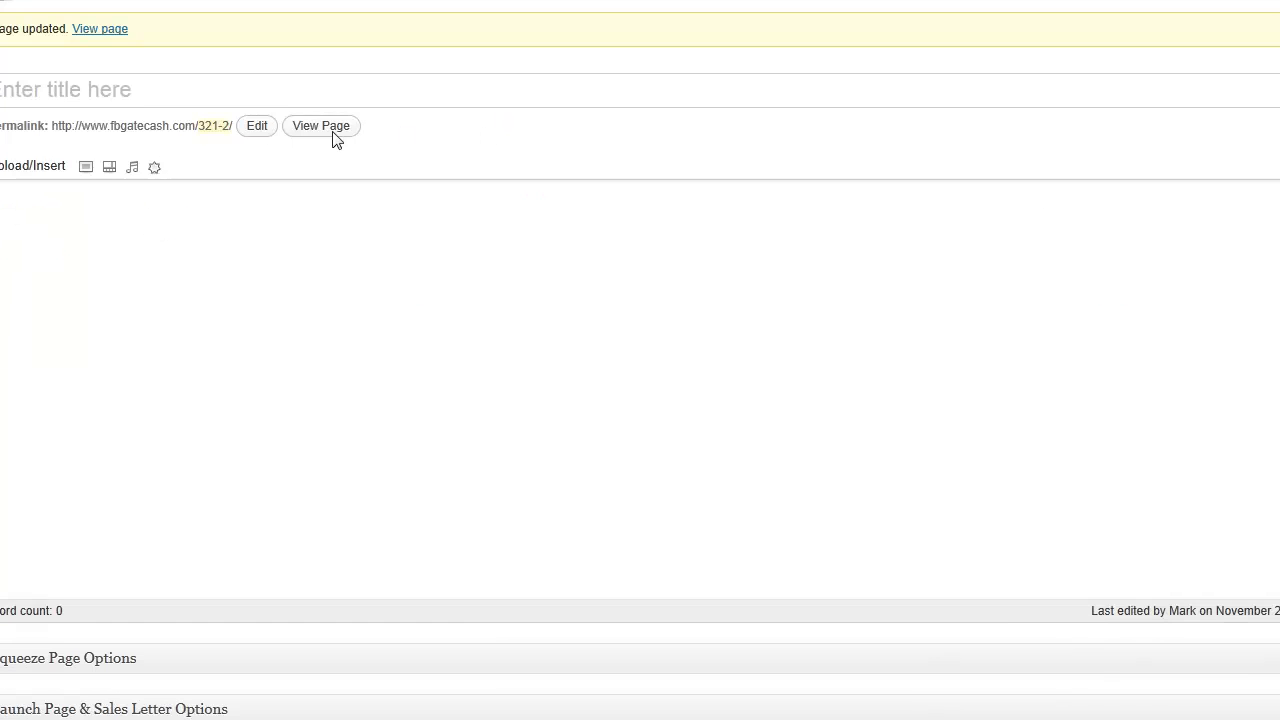
right_click(321, 133)
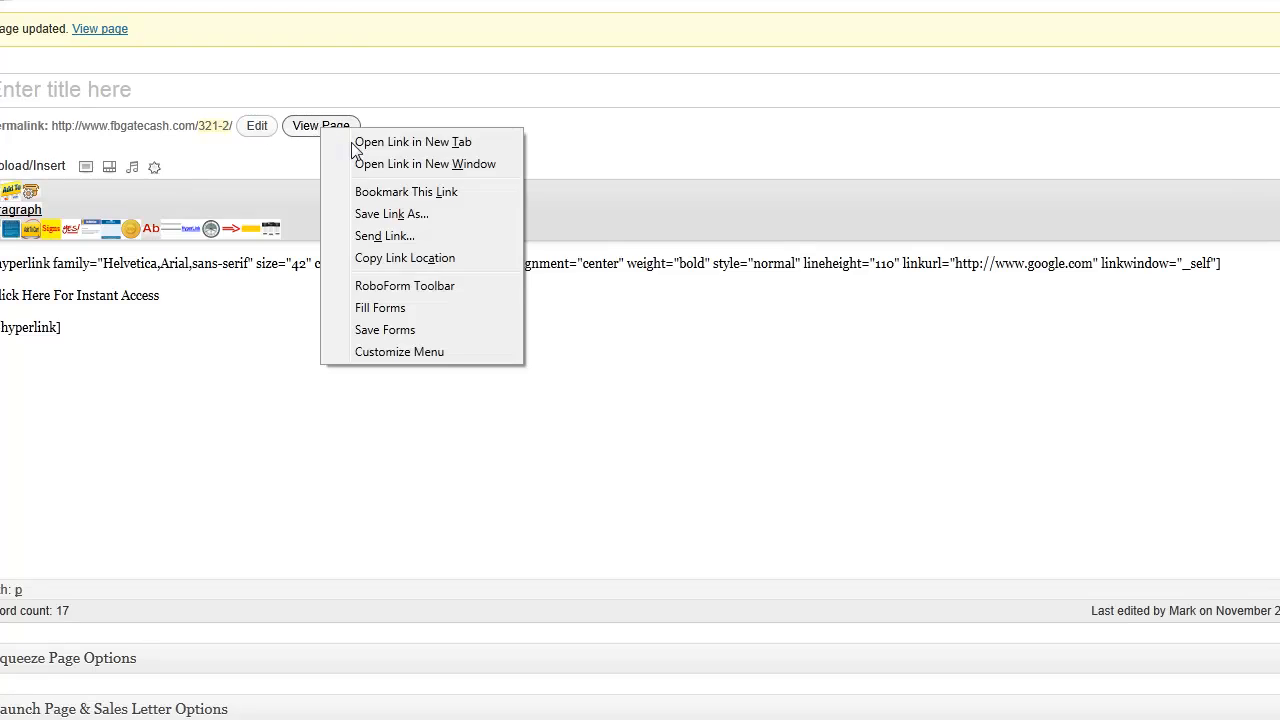
click(356, 142)
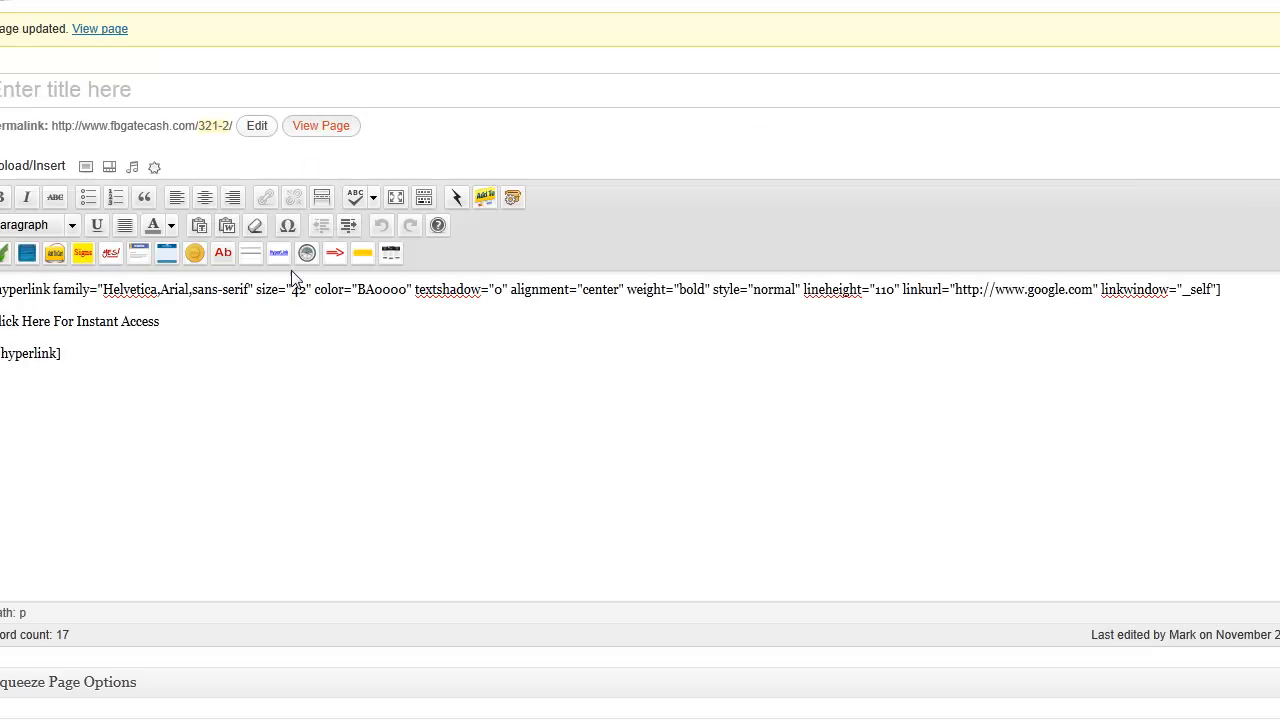
Try the hyperlink shortcode at size 64 and settle its size at 40.
double_click(298, 290)
text(64)
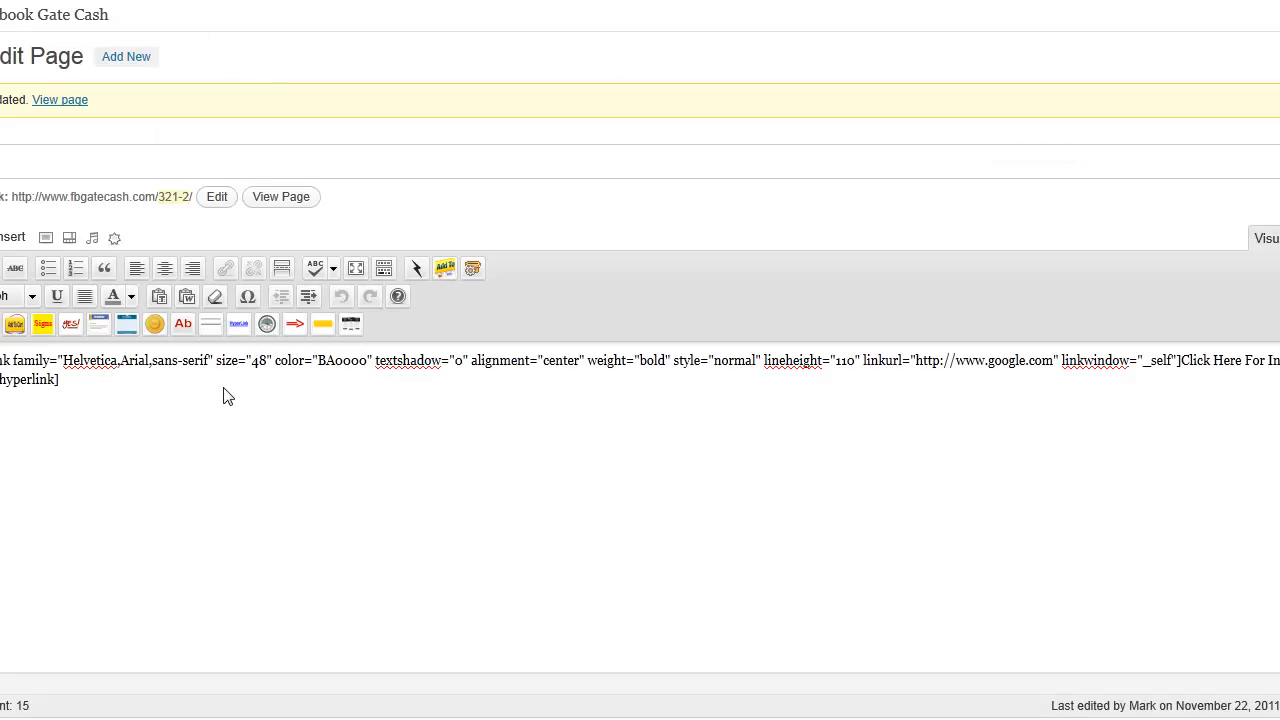
double_click(259, 361)
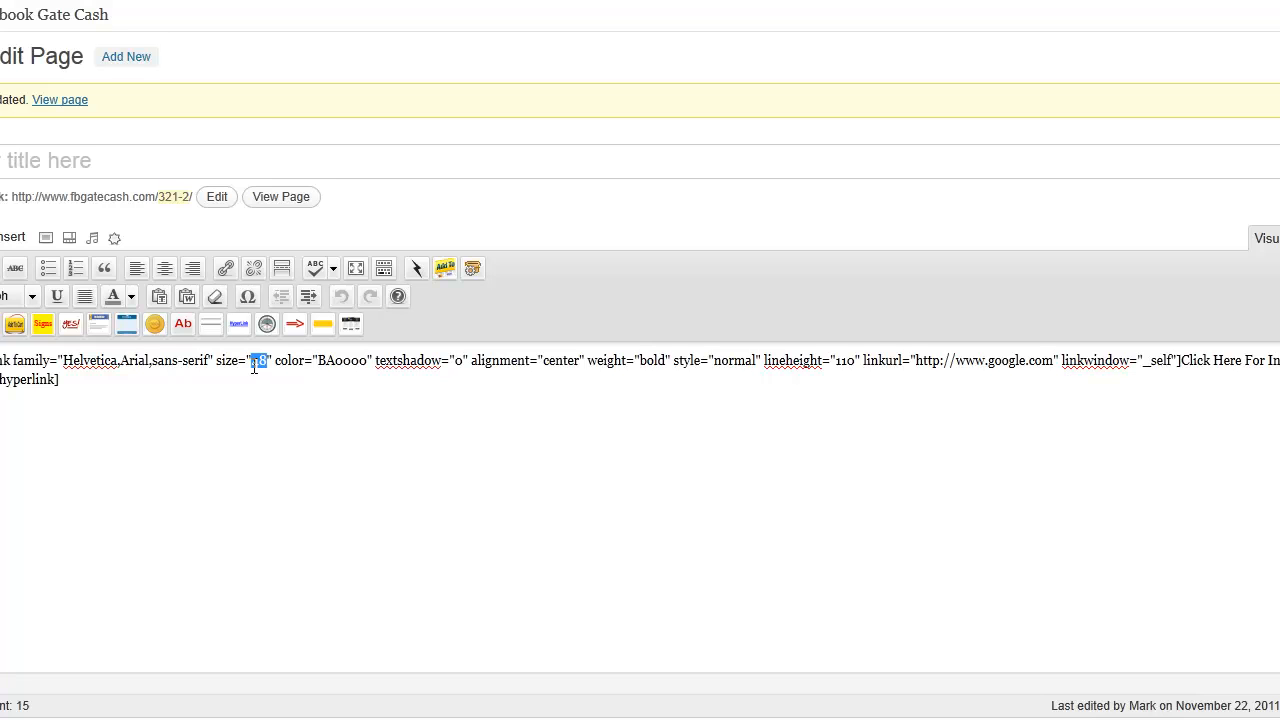
text(40)
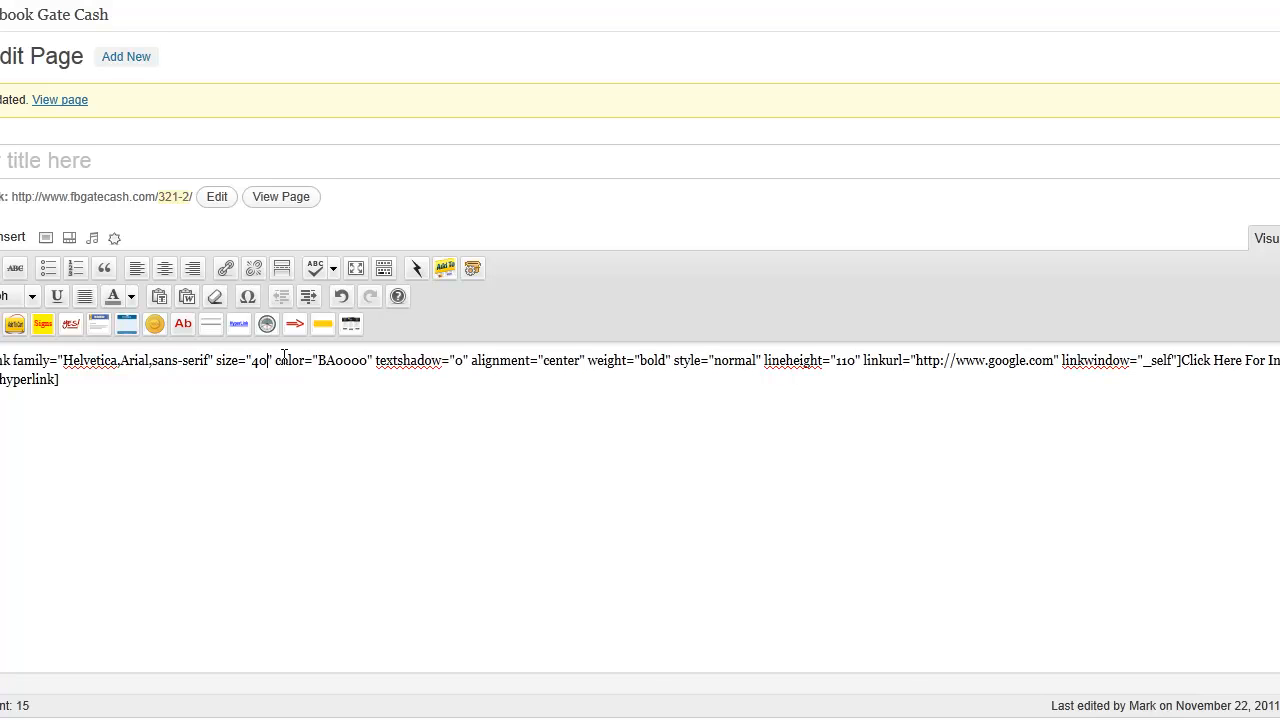
Surround the "Click Here For Instant Access" text with "-->" and "<--", preview the page, and return to the editor.
click(1182, 360)
text(-->)
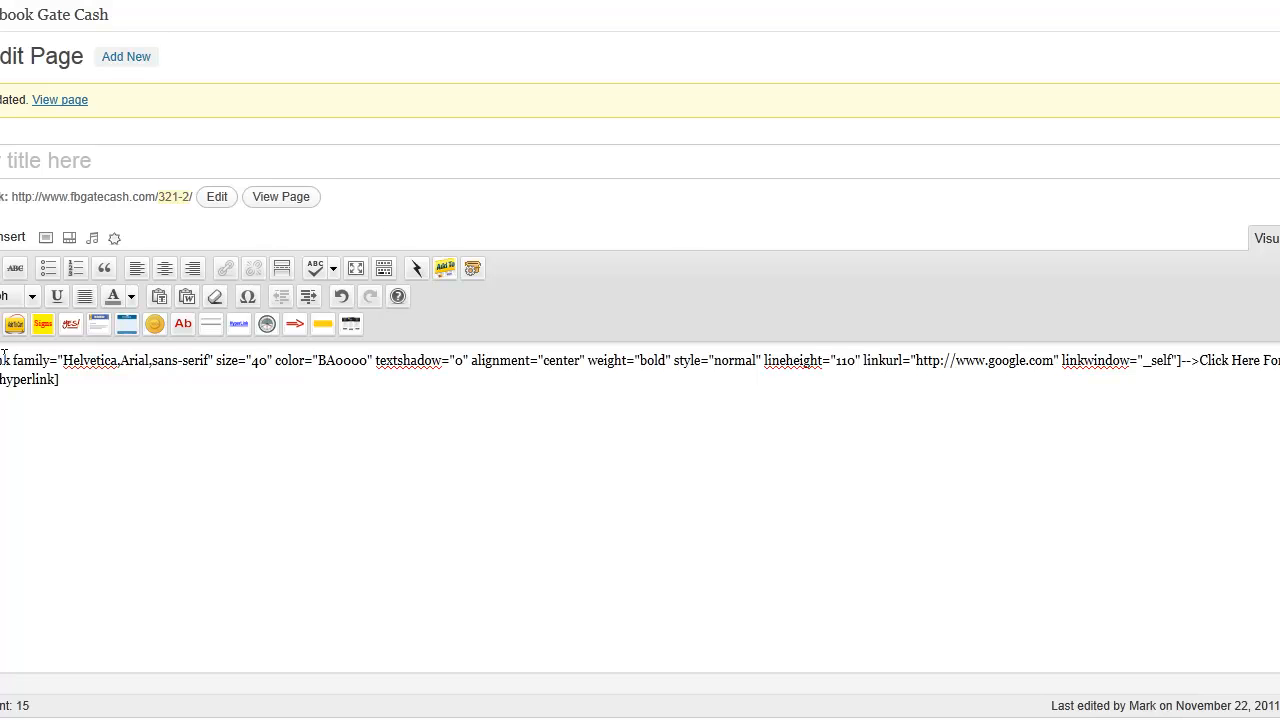
text(/--)
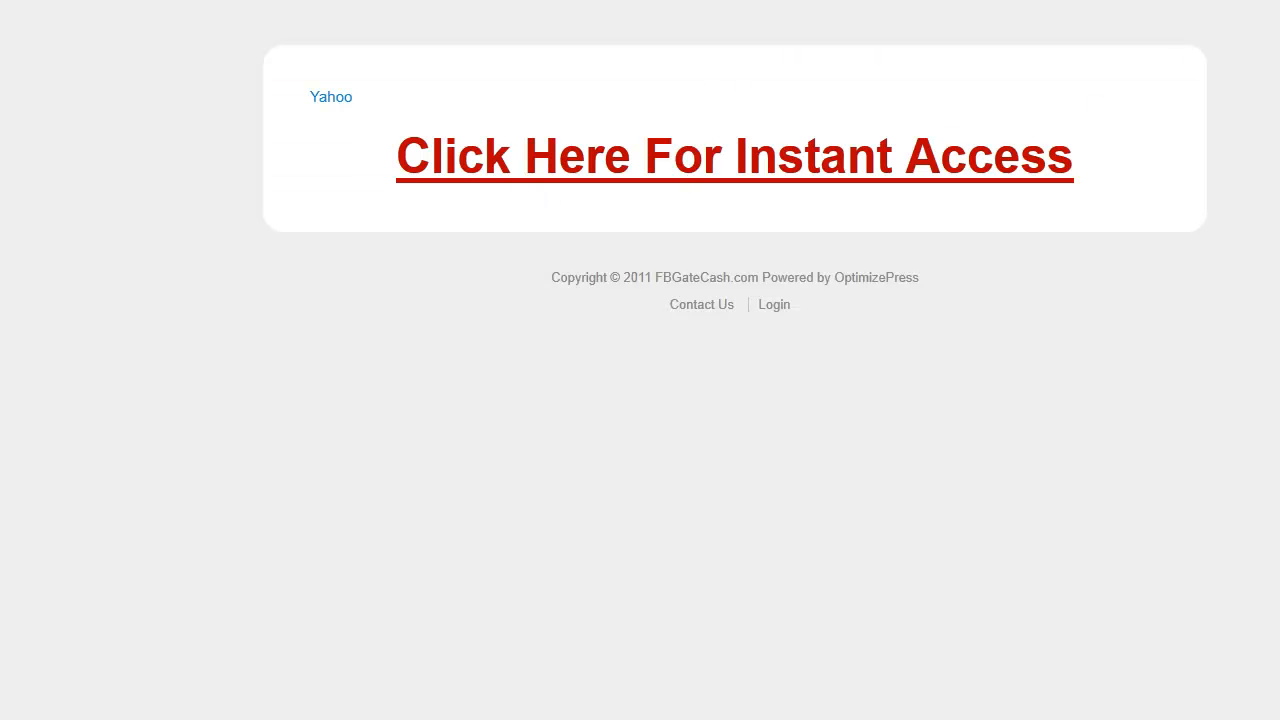
click(1261, 2)
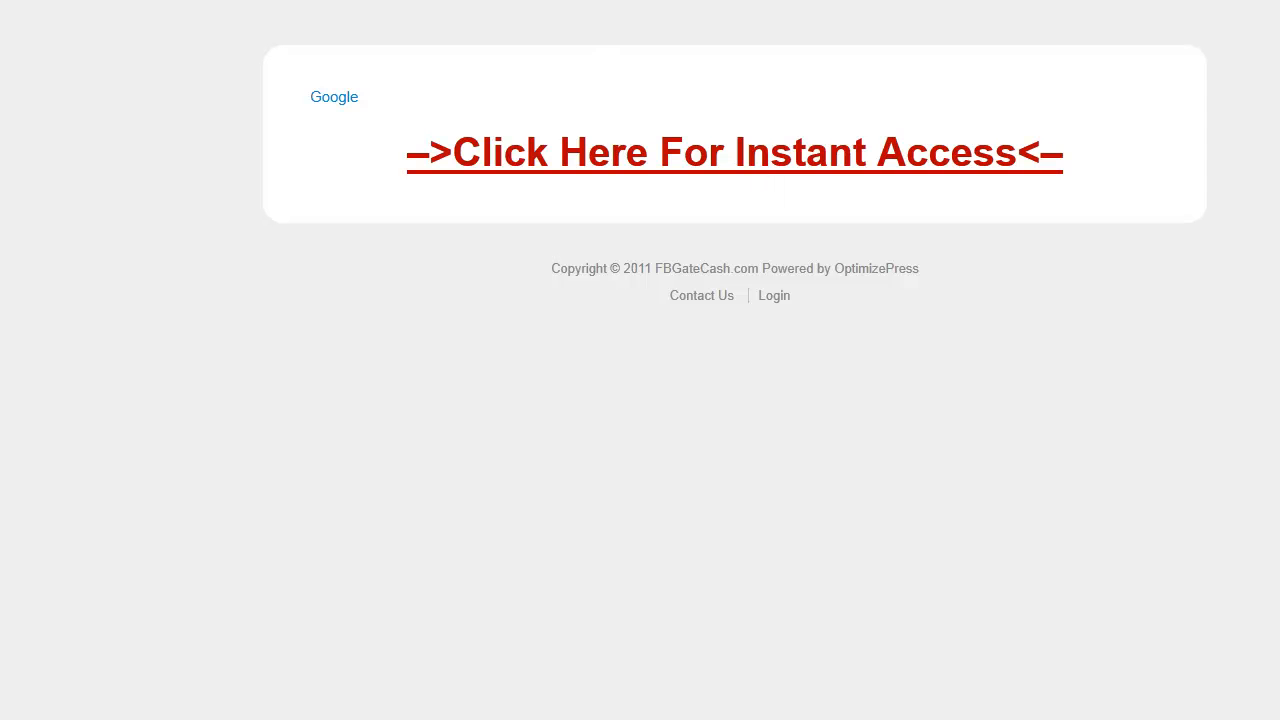
click(300, 2)
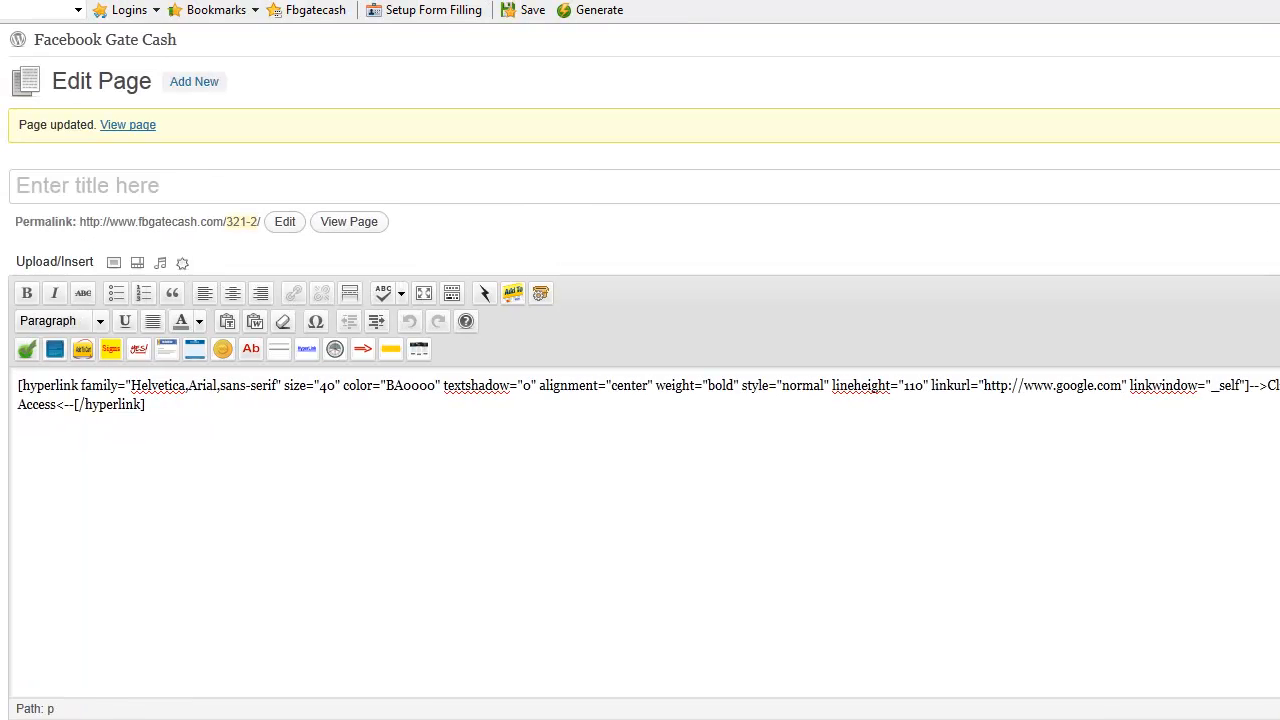
drag(184, 420, 16, 381)
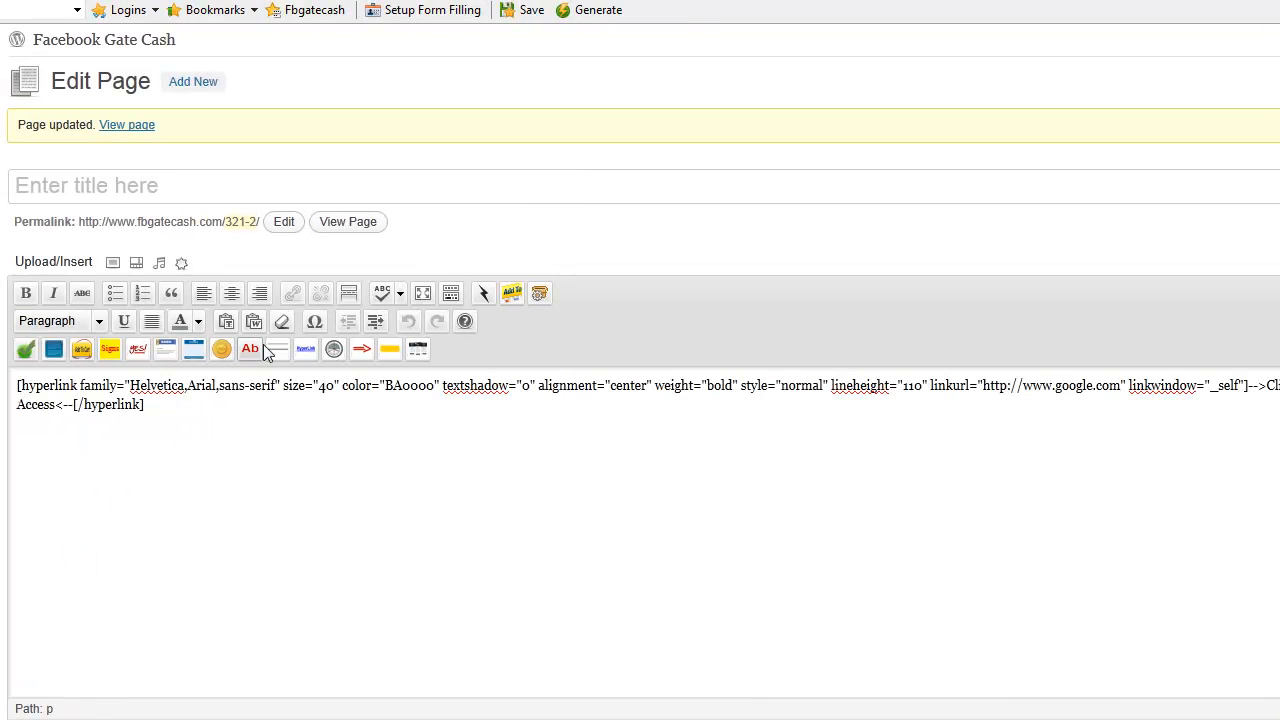
click(334, 350)
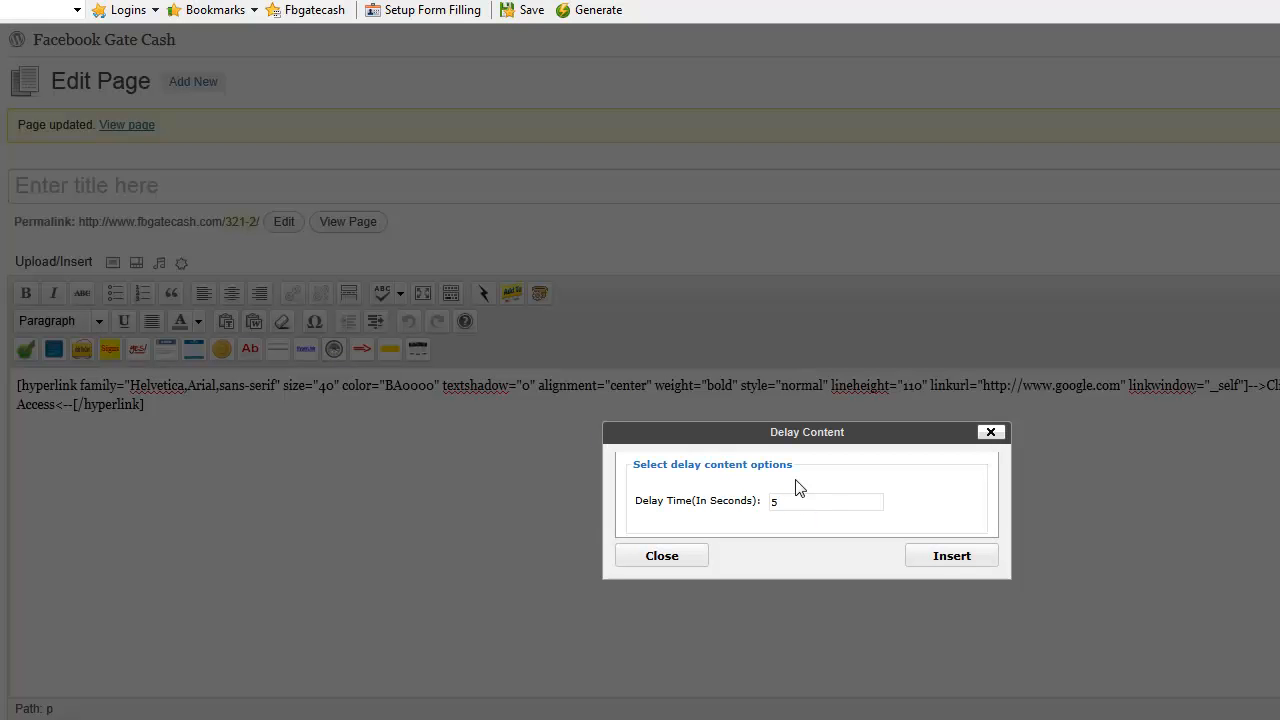
click(662, 556)
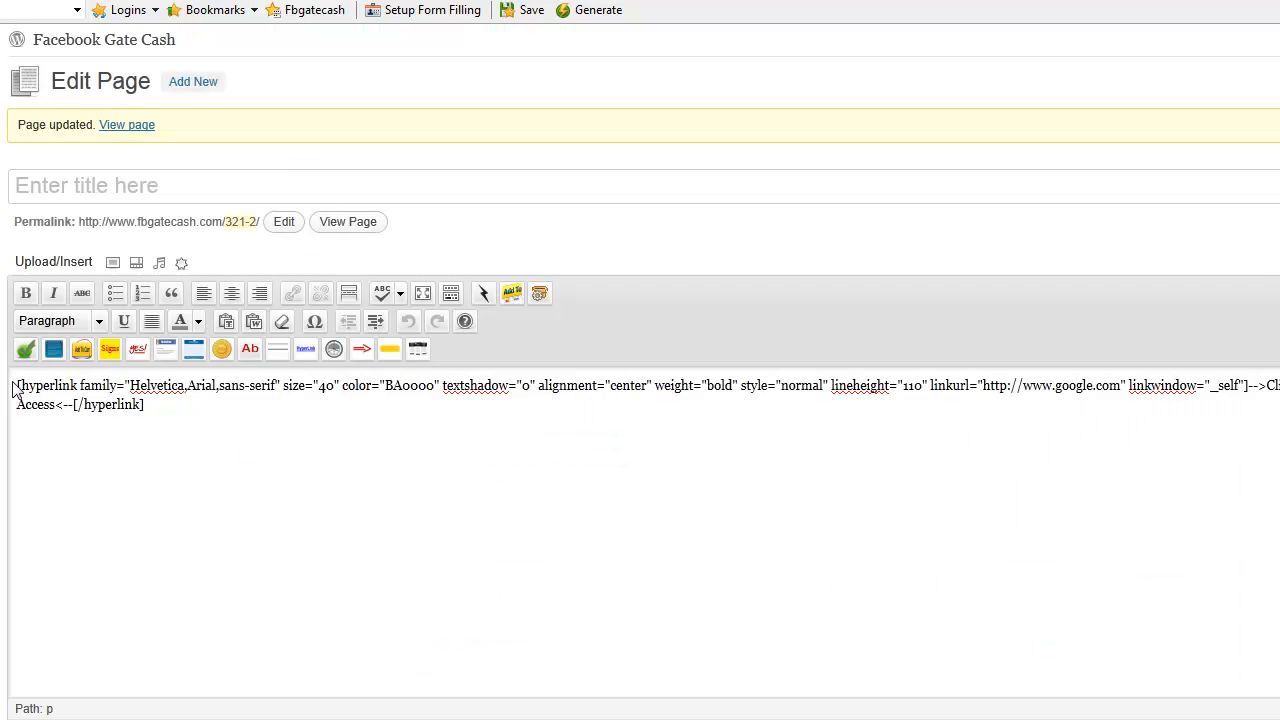
Insert a delay content shortcode with a 5-second delay on a new line above the hyperlink shortcode.
click(14, 390)
key(Return)
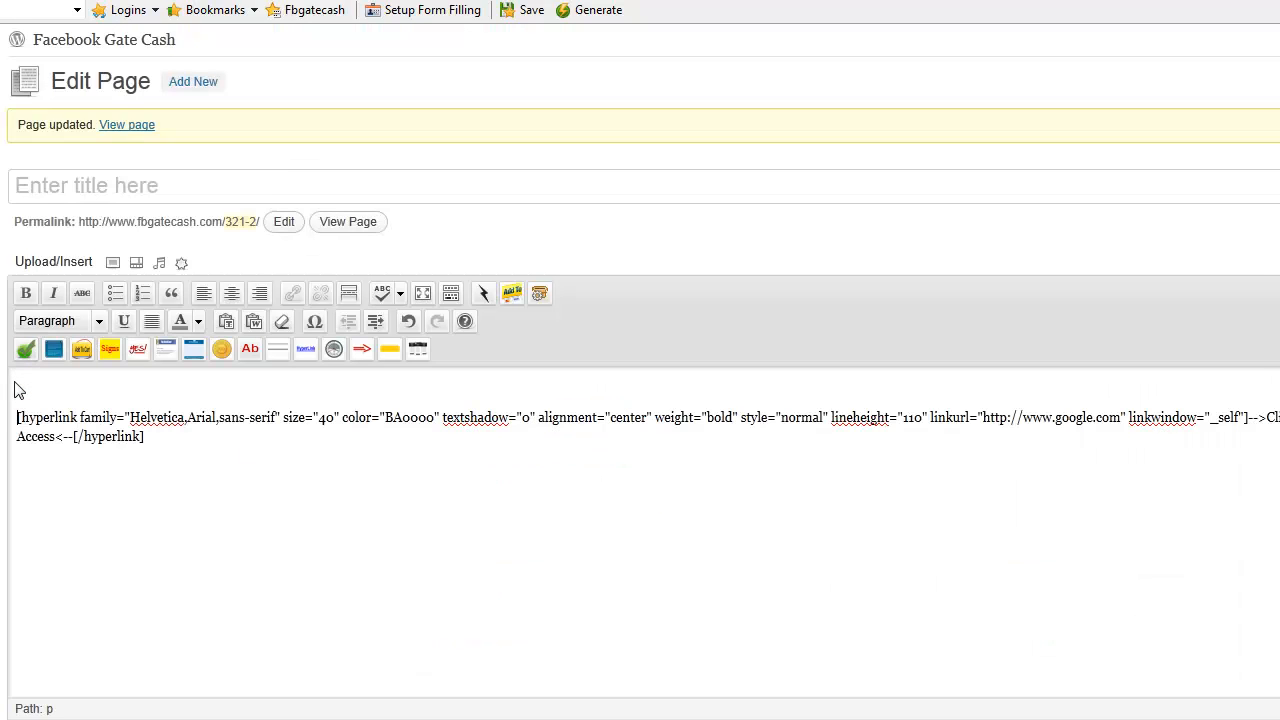
click(334, 350)
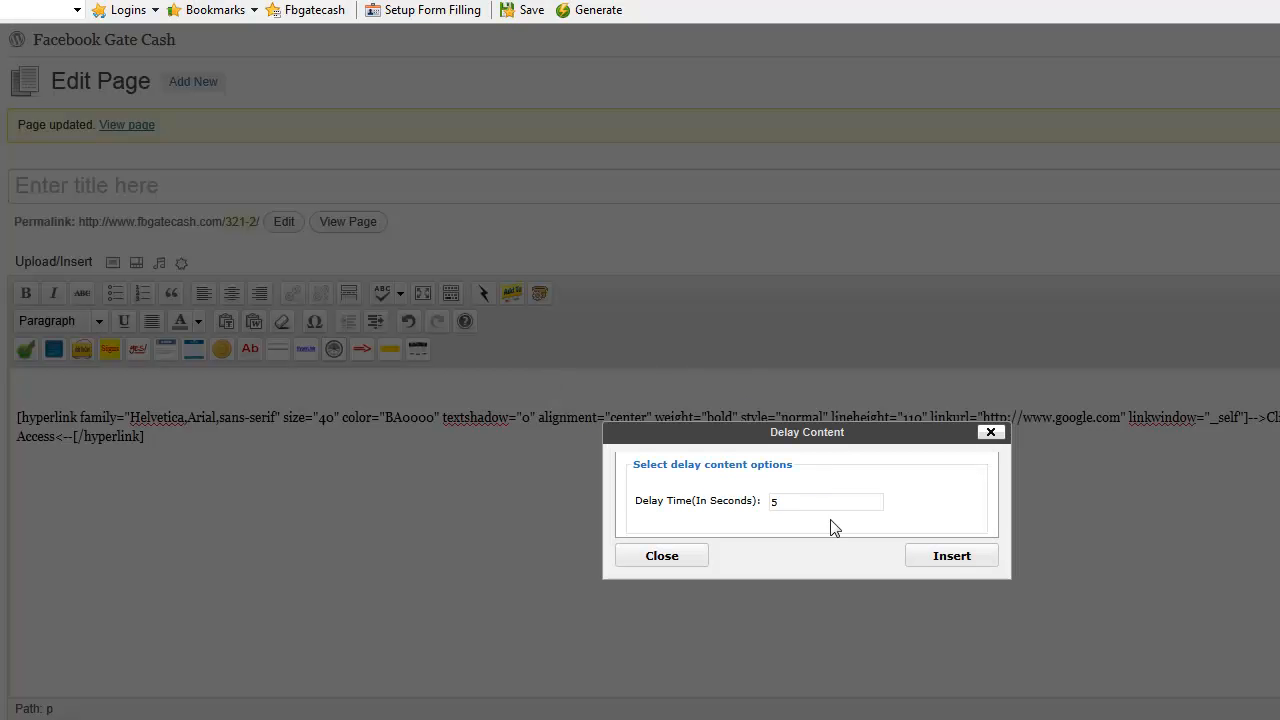
click(951, 556)
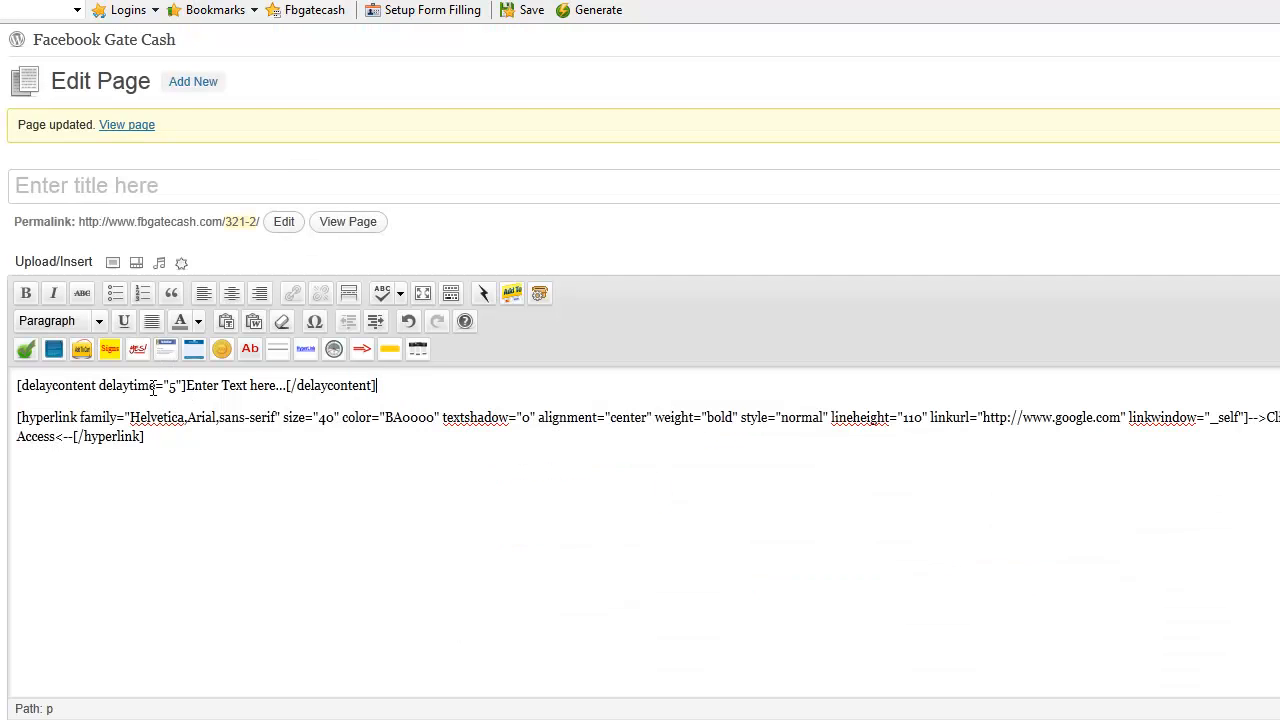
Move the closing [/delaycontent] tag to a new line below the hyperlink shortcode.
drag(187, 385, 275, 386)
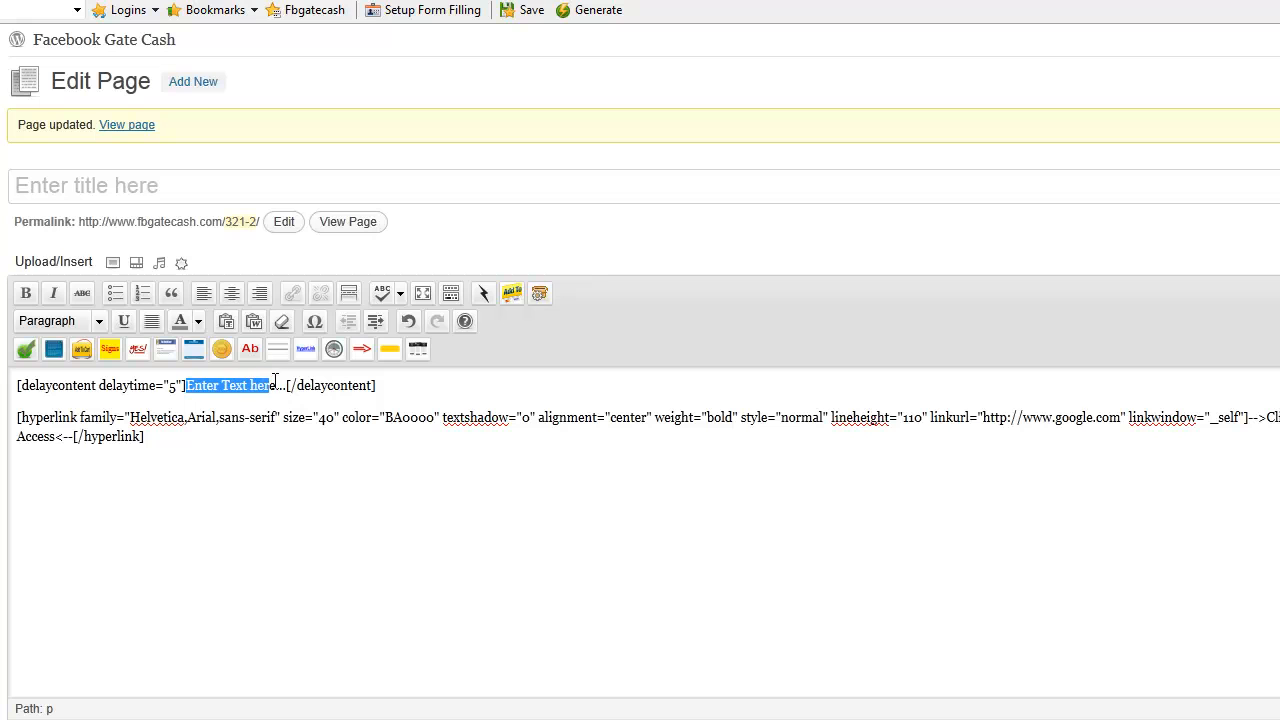
double_click(172, 386)
click(189, 385)
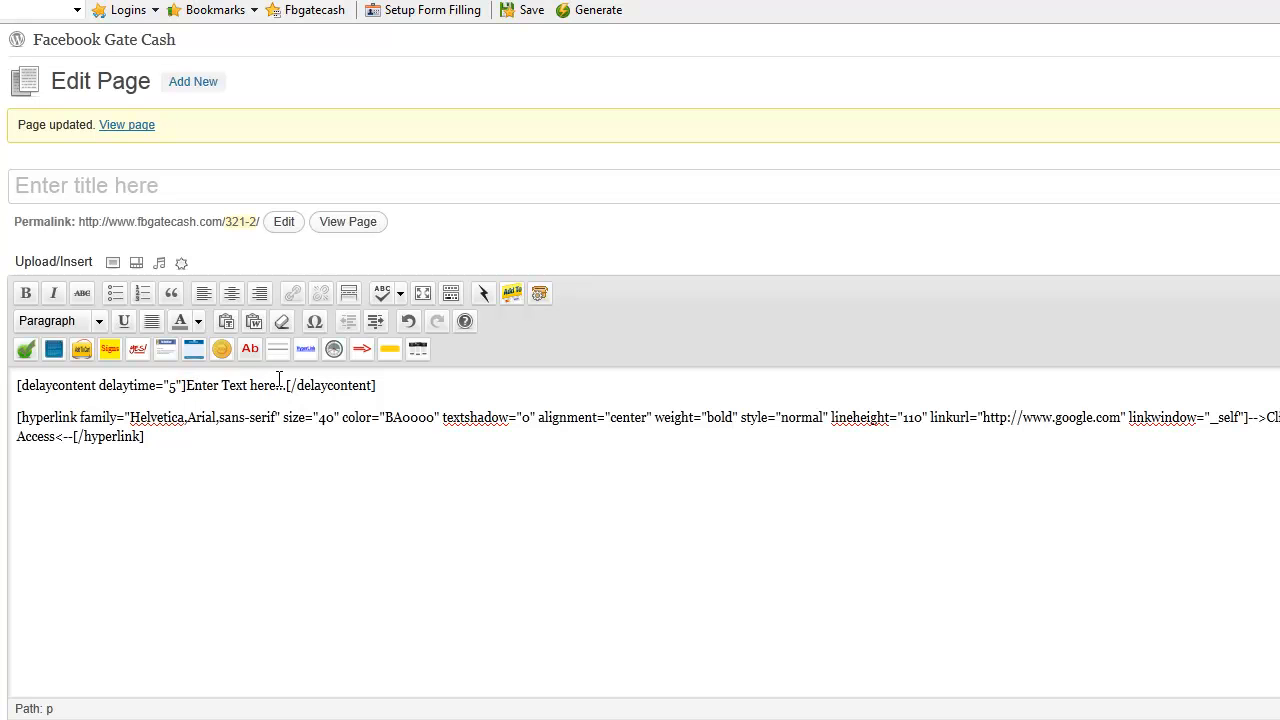
drag(287, 385, 395, 397)
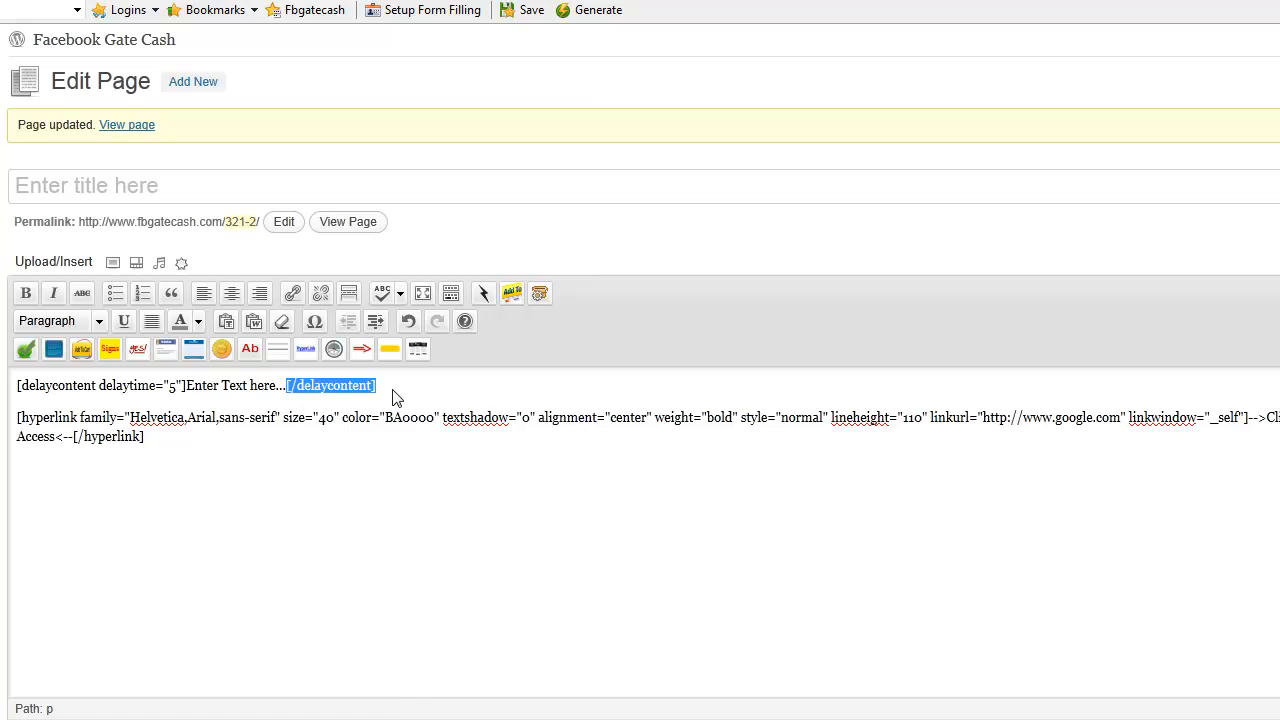
right_click(395, 397)
click(415, 421)
click(203, 438)
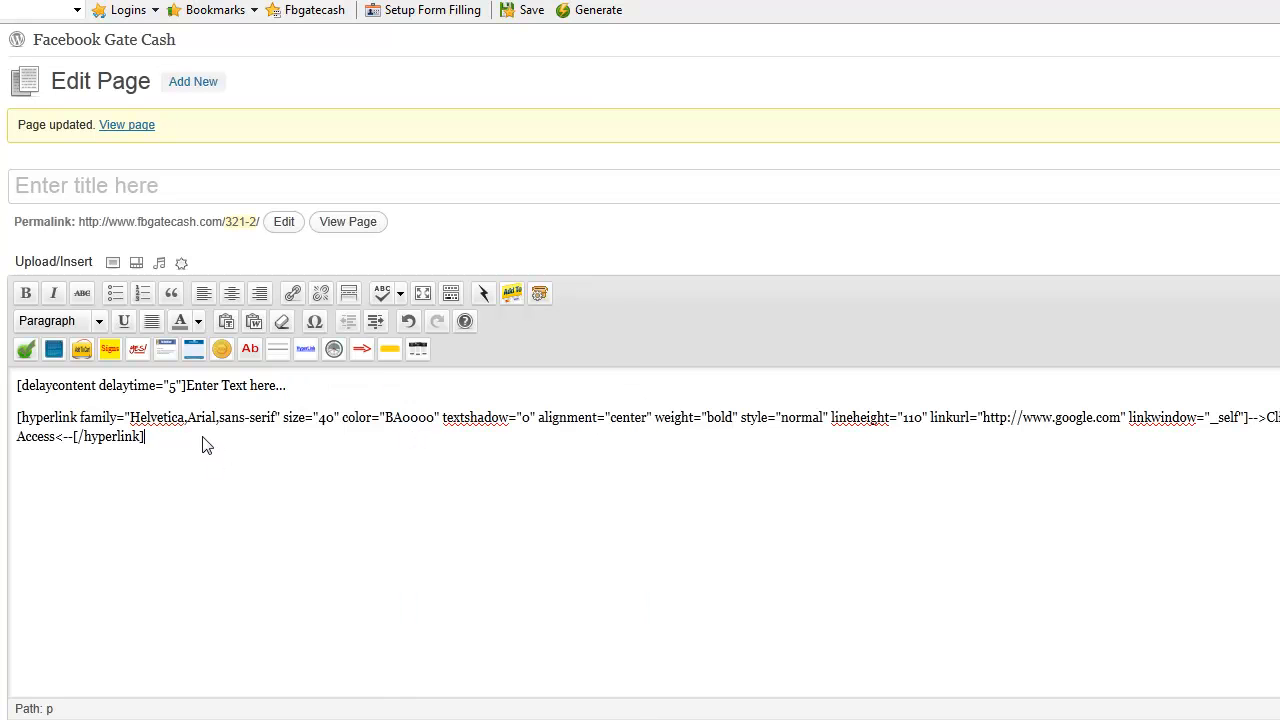
key(Return)
key(ctrl+v)
Delete the "Enter Text here..." placeholder from the delay shortcode and keep the hyperlink shortcode on its own line.
drag(189, 384, 314, 389)
key(Delete)
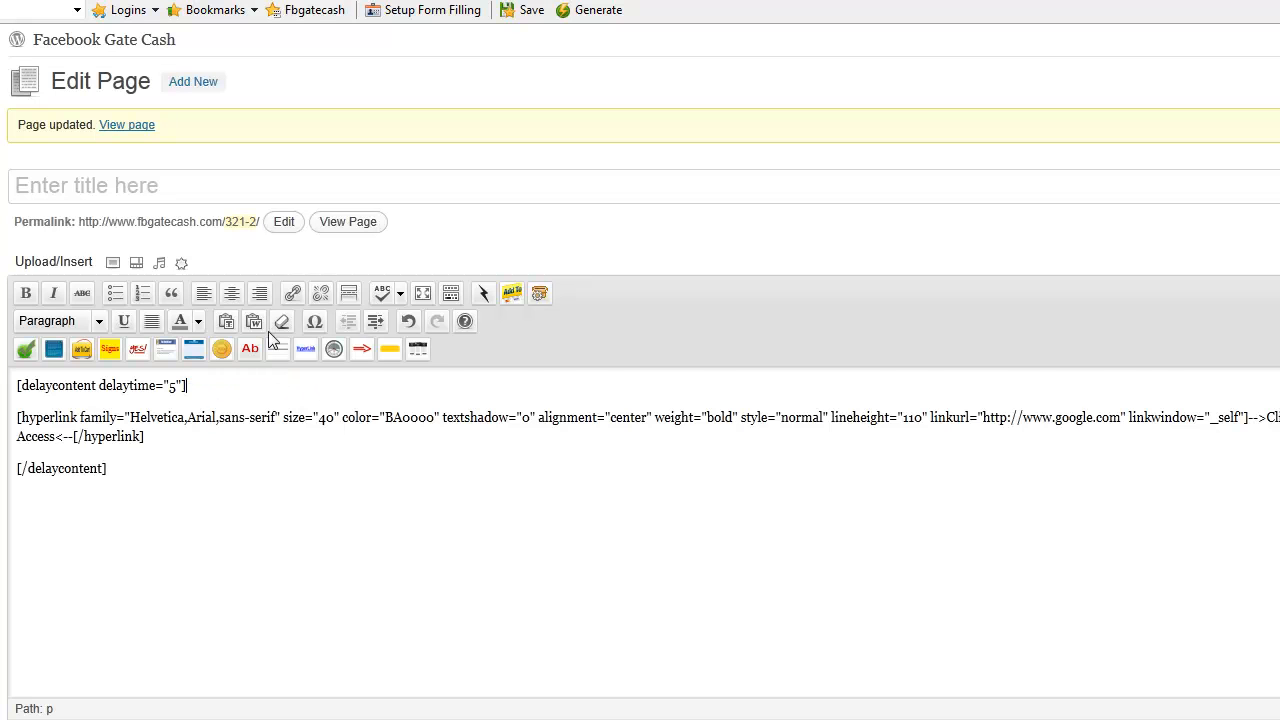
key(Delete)
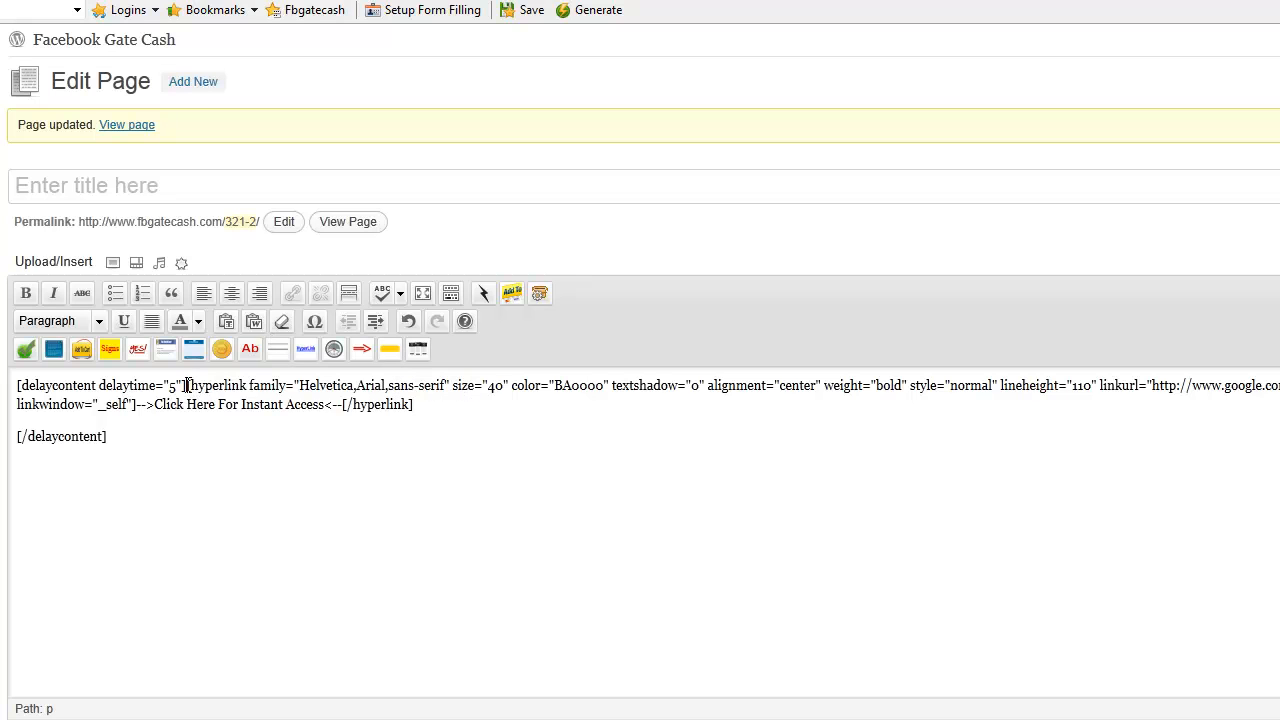
key(Return)
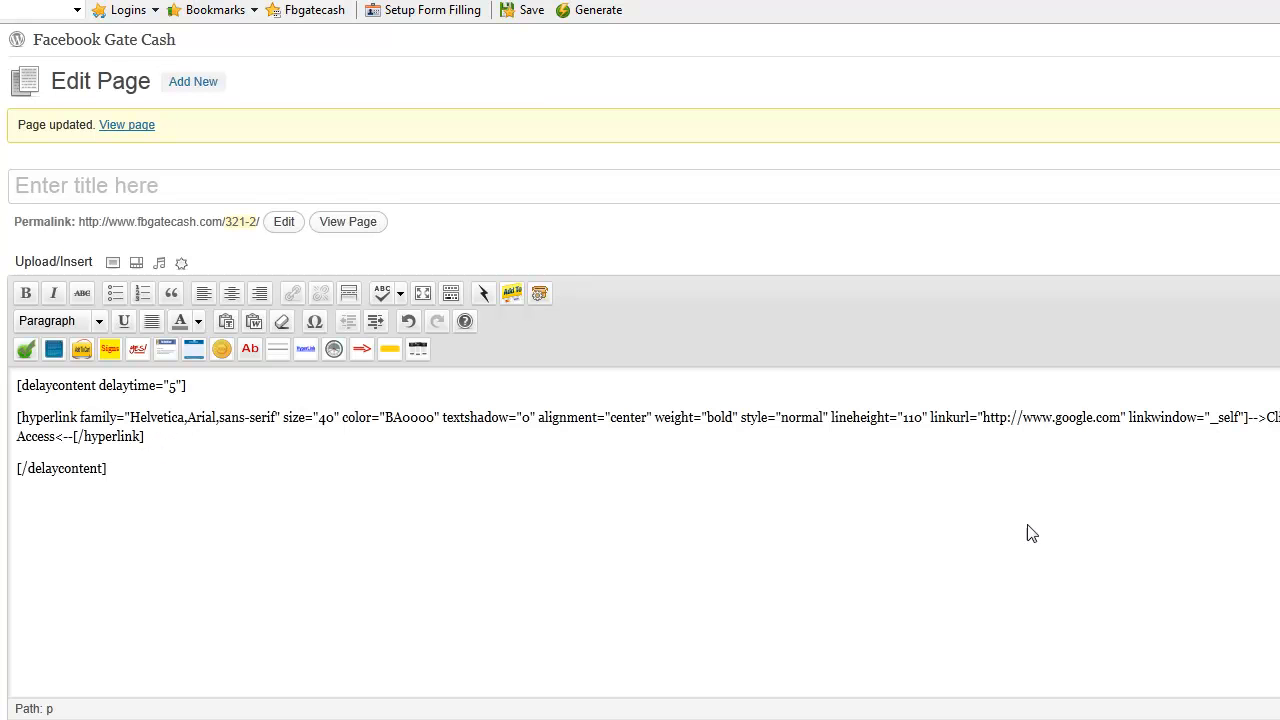
Clear the delay content and hyperlink shortcodes from the page body.
triple_click(28, 416)
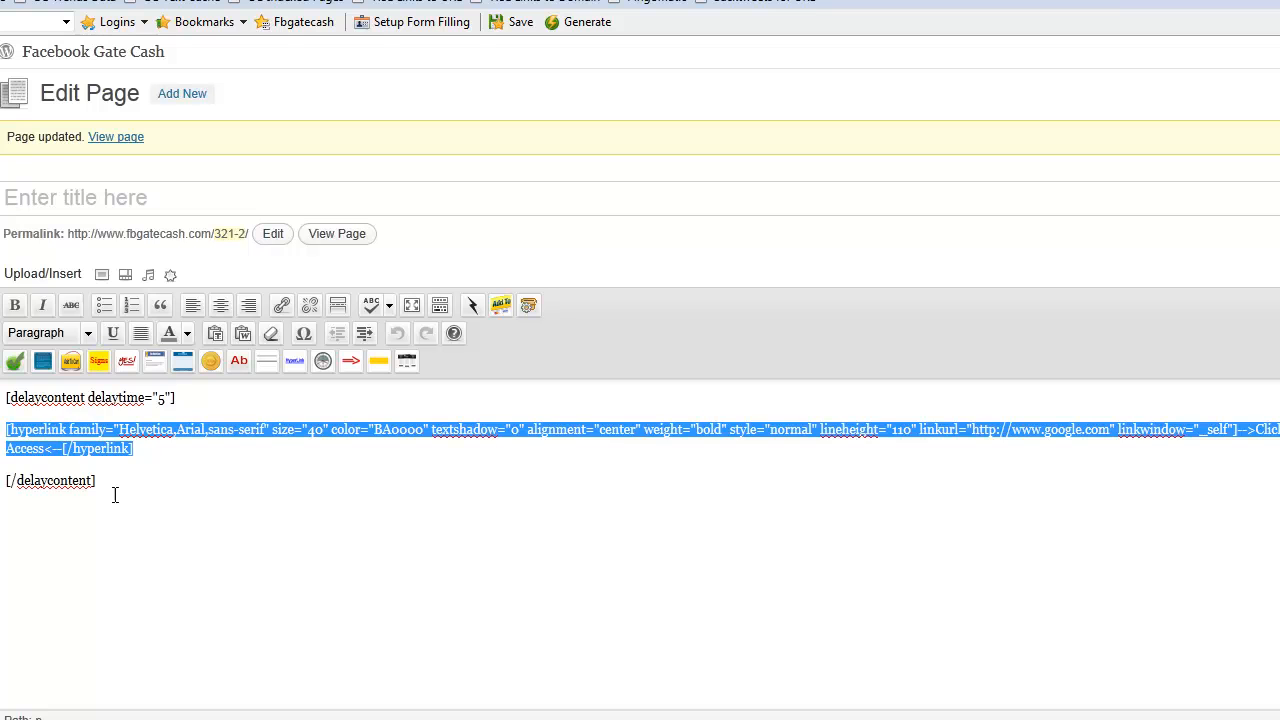
drag(115, 492, 6, 397)
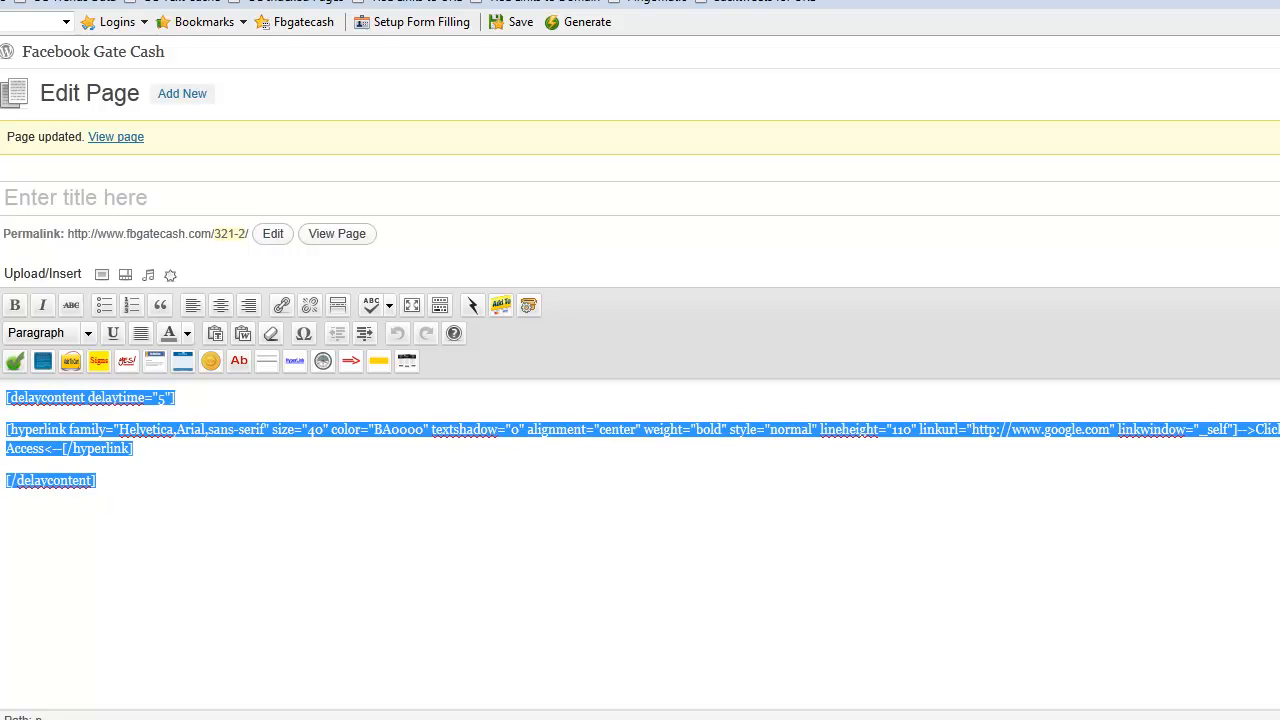
key(Delete)
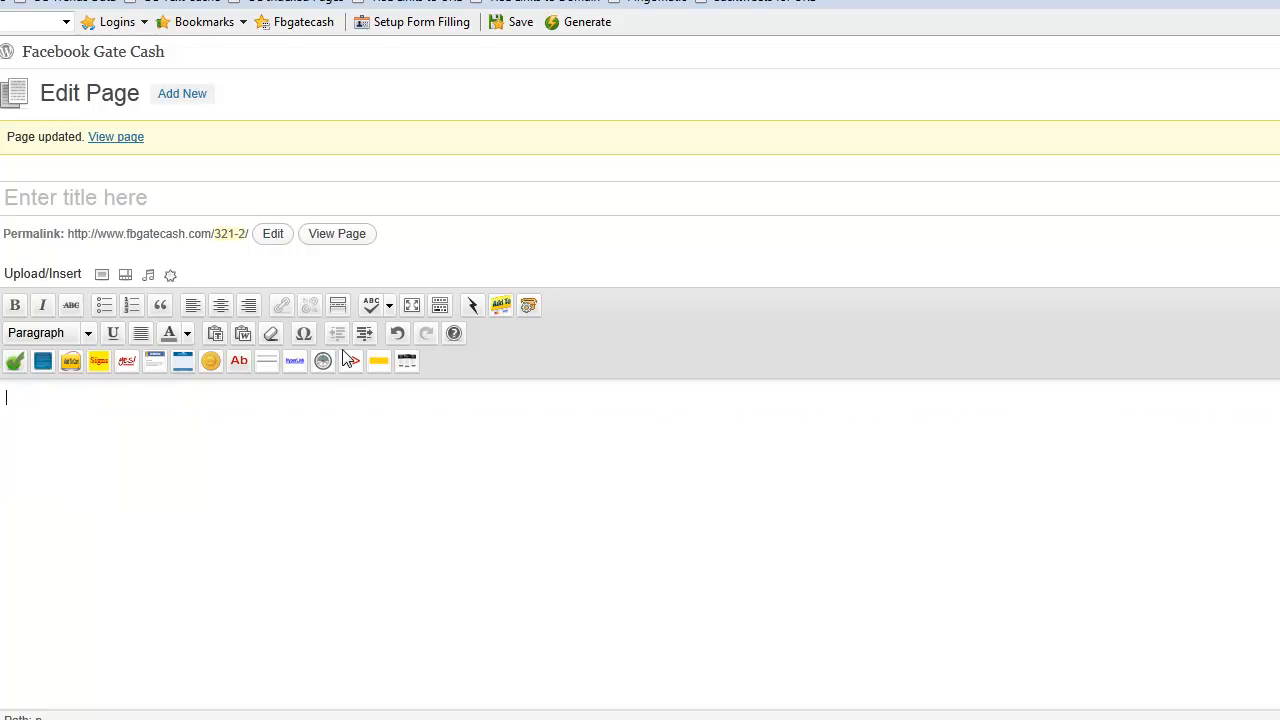
Look through the available arrow styles and alignment options without inserting an arrow.
click(350, 361)
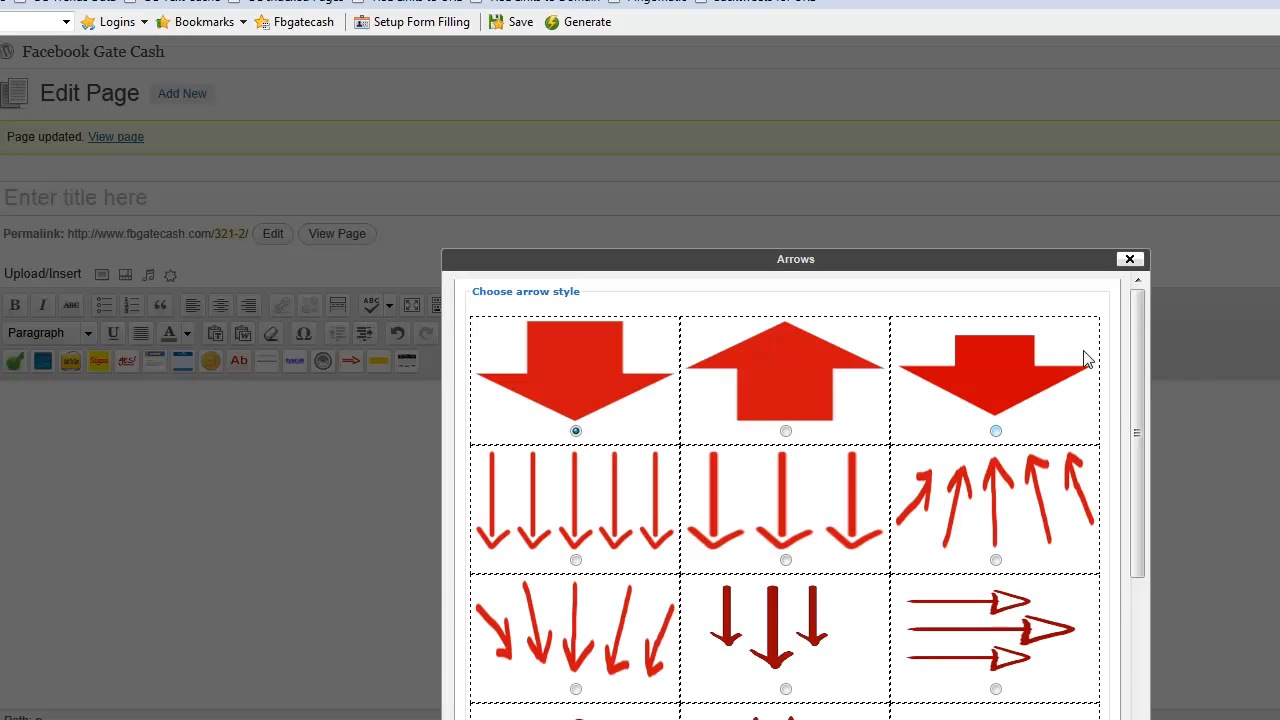
drag(1137, 329, 1138, 546)
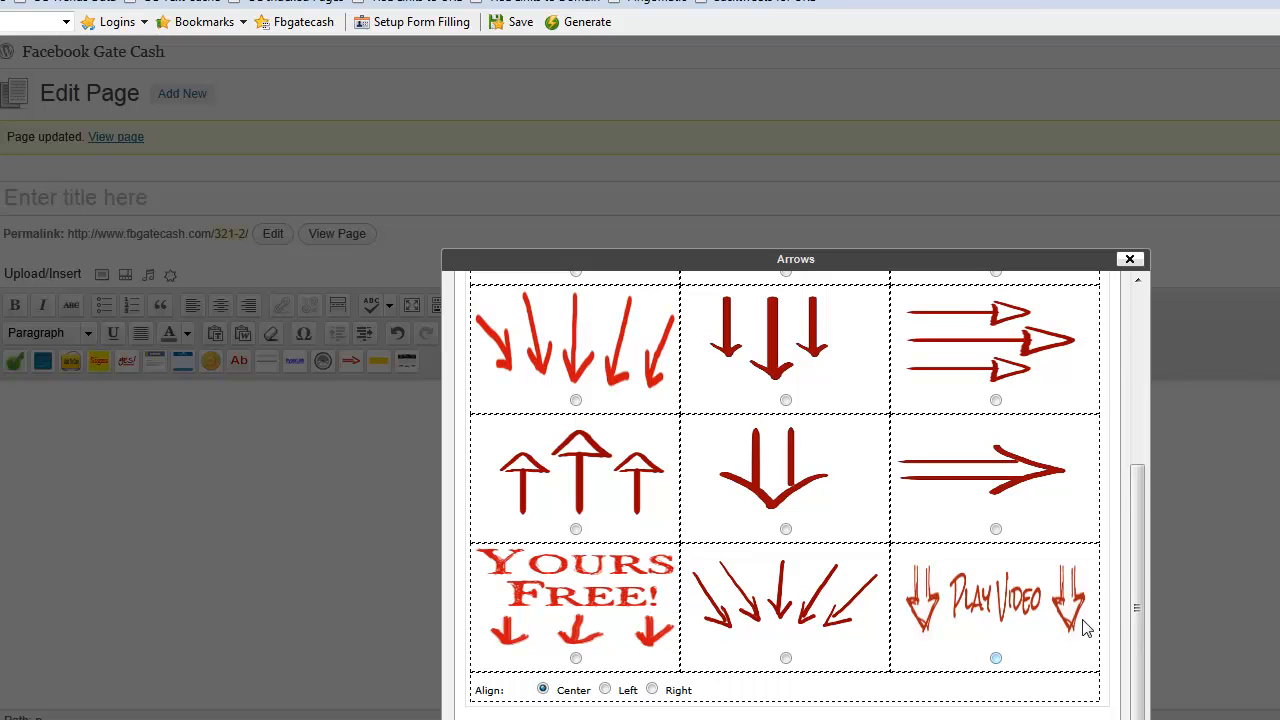
click(1129, 260)
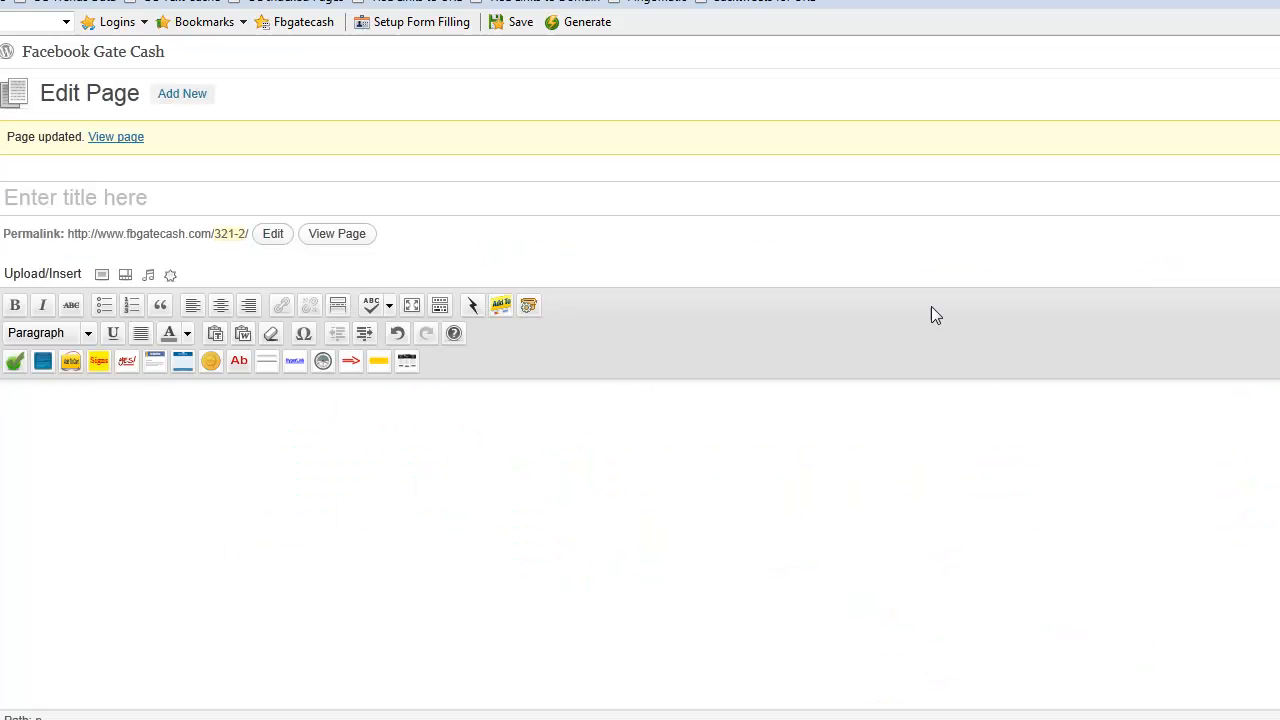
click(378, 363)
click(980, 400)
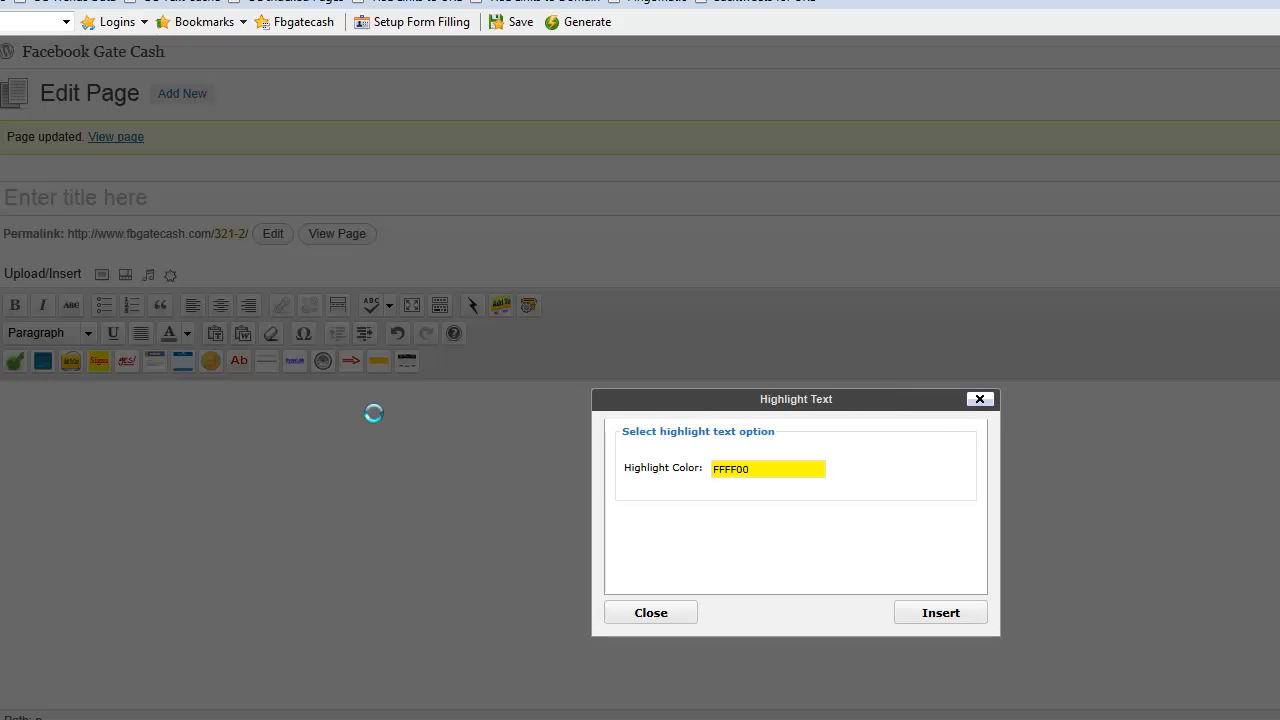
text(This is)
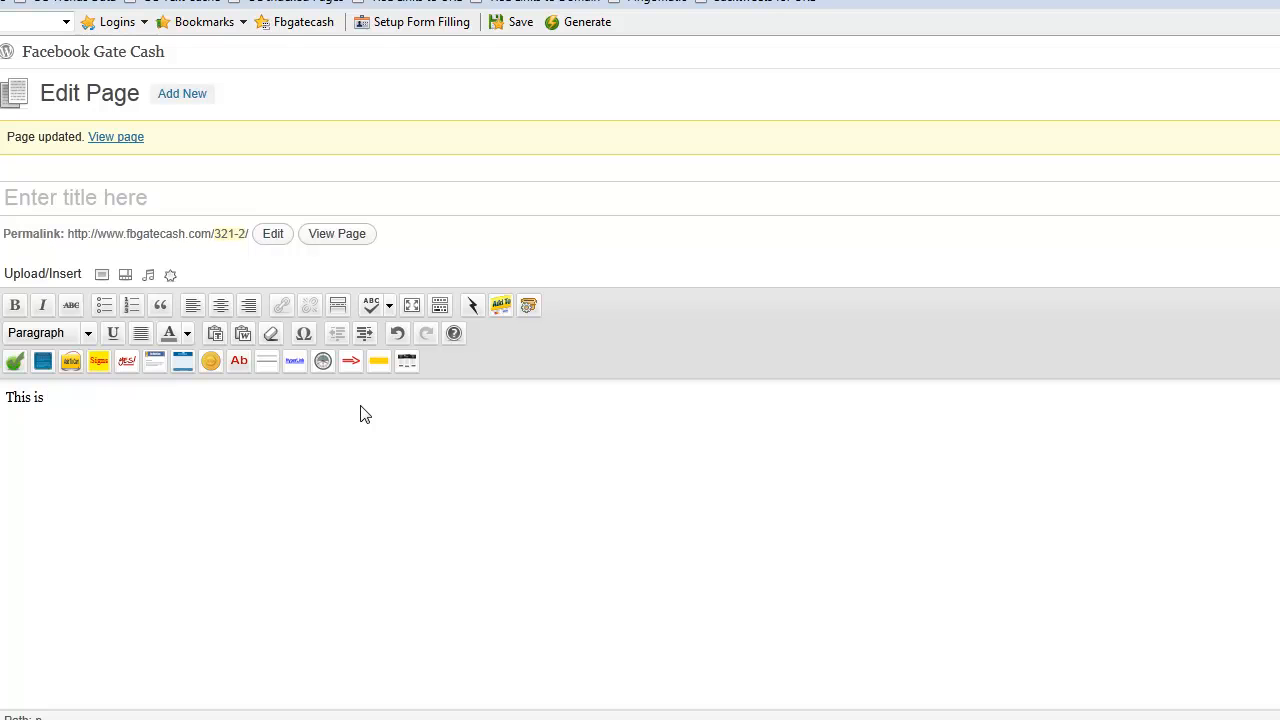
key(BackSpace)
key(BackSpace)
key(BackSpace)
key(BackSpace)
key(BackSpace)
key(BackSpace)
key(BackSpace)
Replace the body text with "Turn Up Your Speakers" and wrap it in a highlight with colour FFFF00.
text(Turn Up Your Speakers)
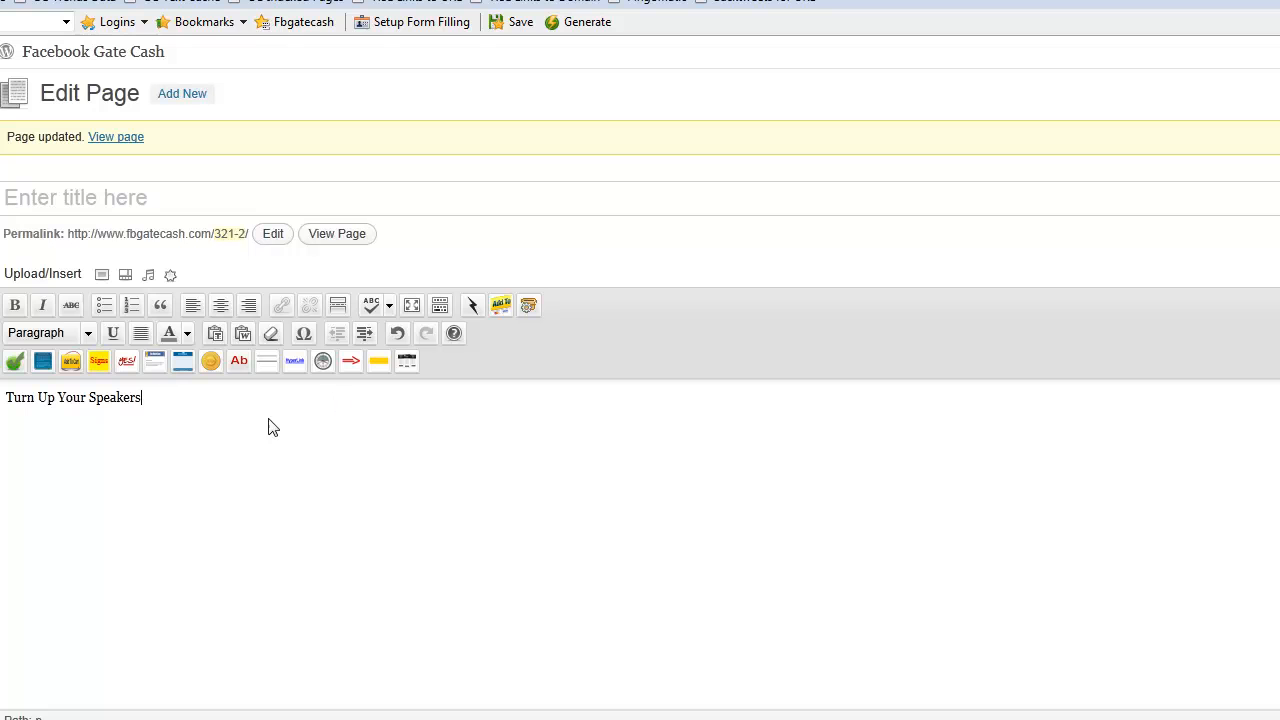
drag(190, 398, 3, 396)
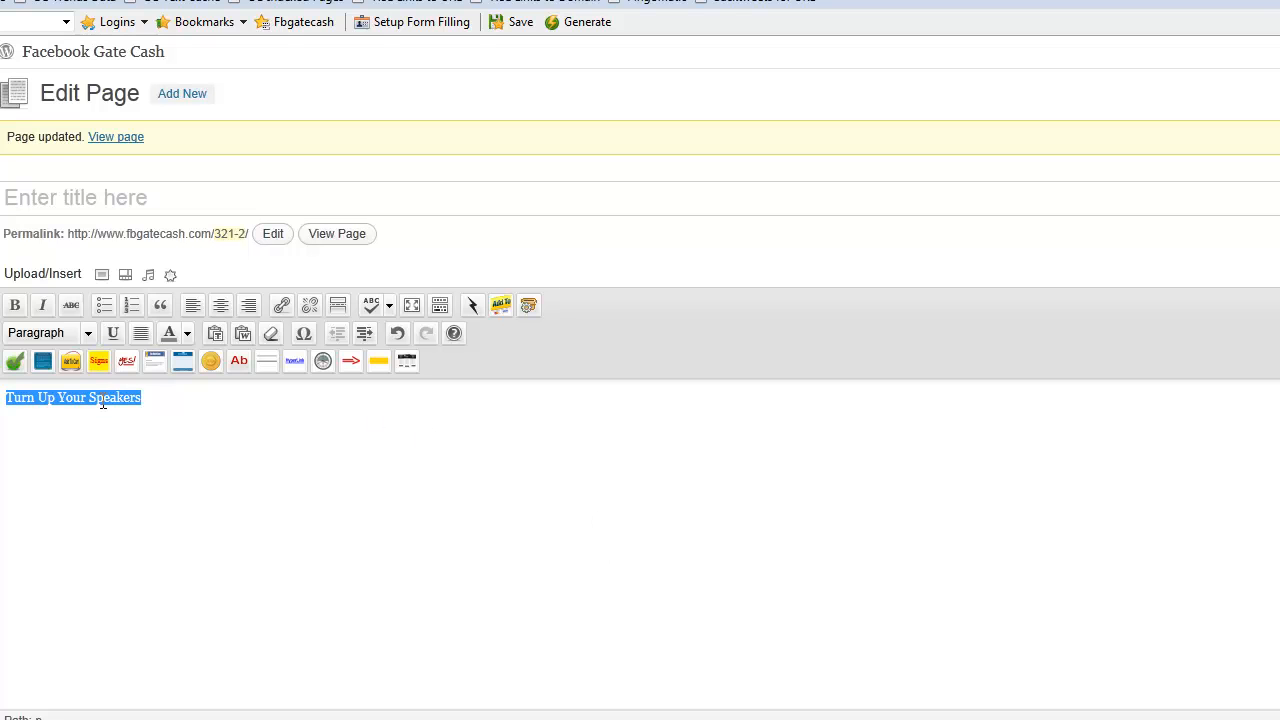
click(378, 362)
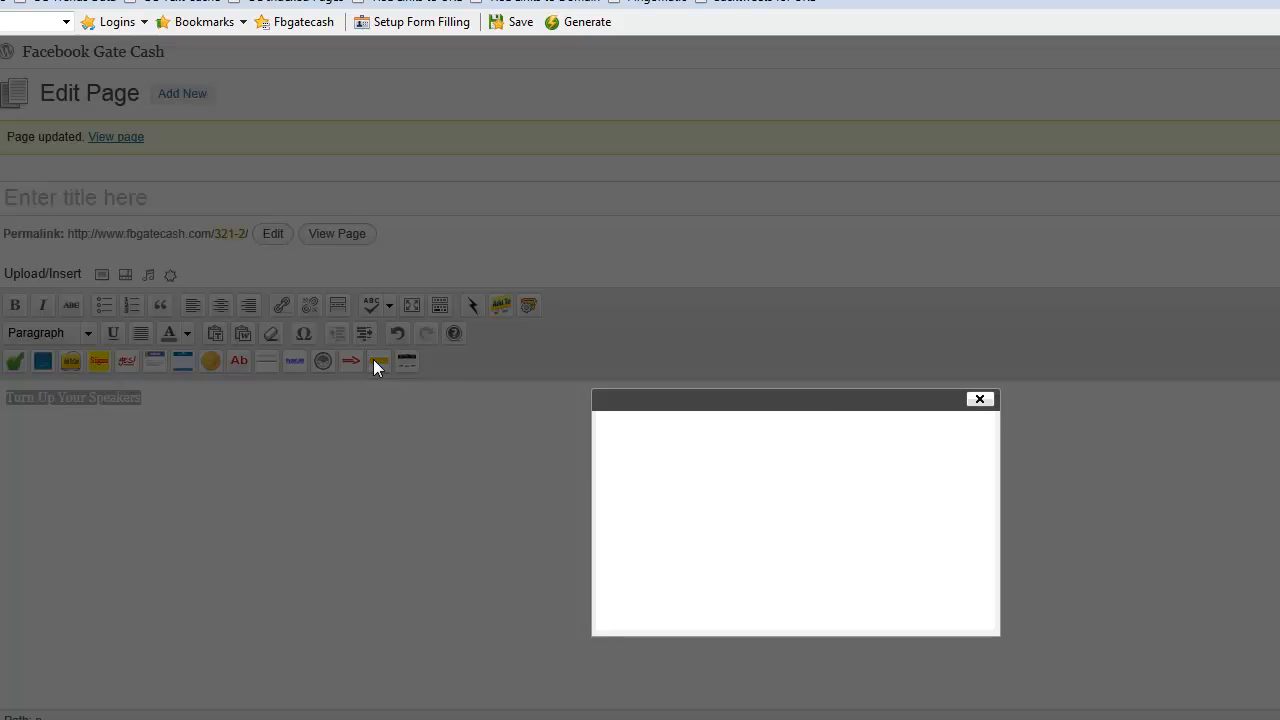
click(758, 473)
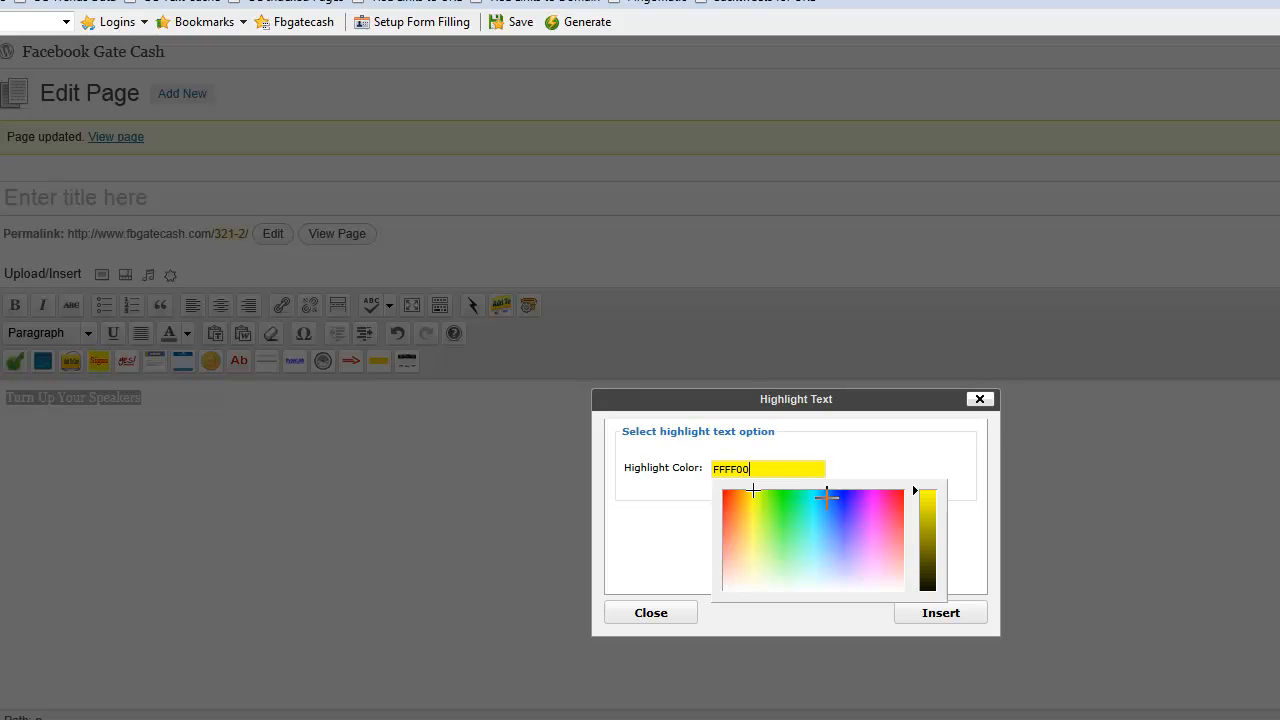
click(884, 476)
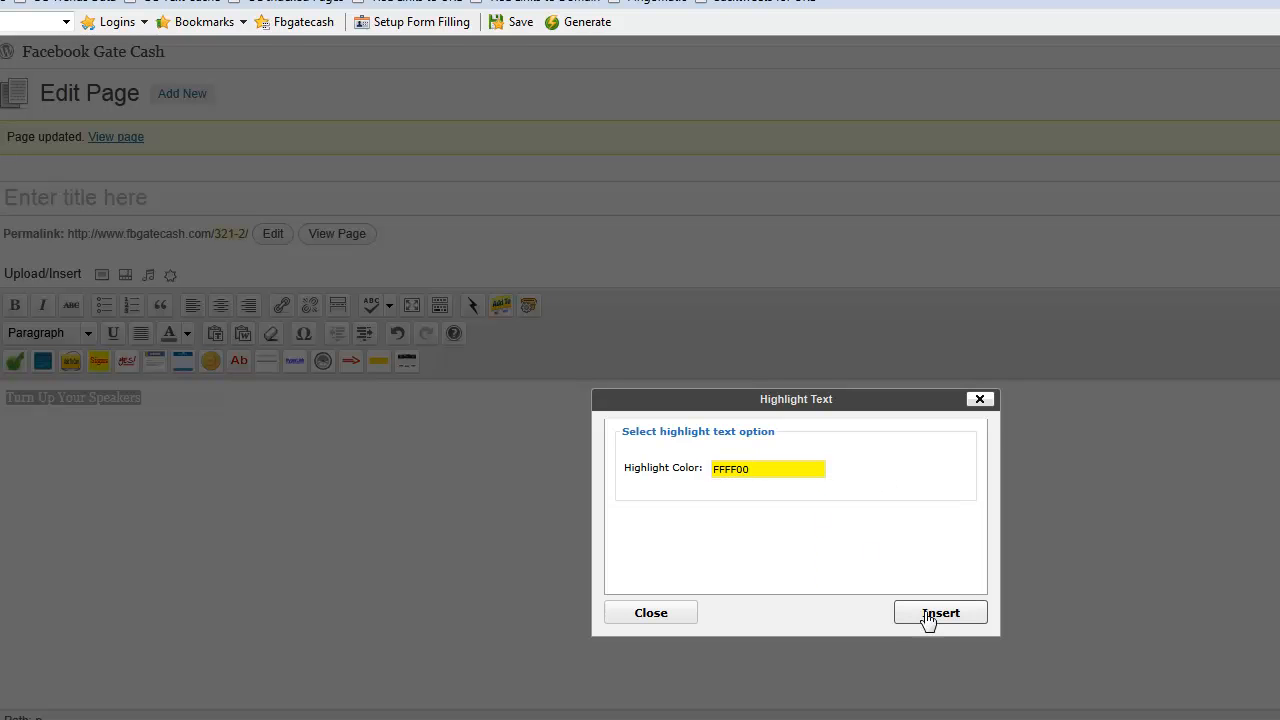
click(955, 622)
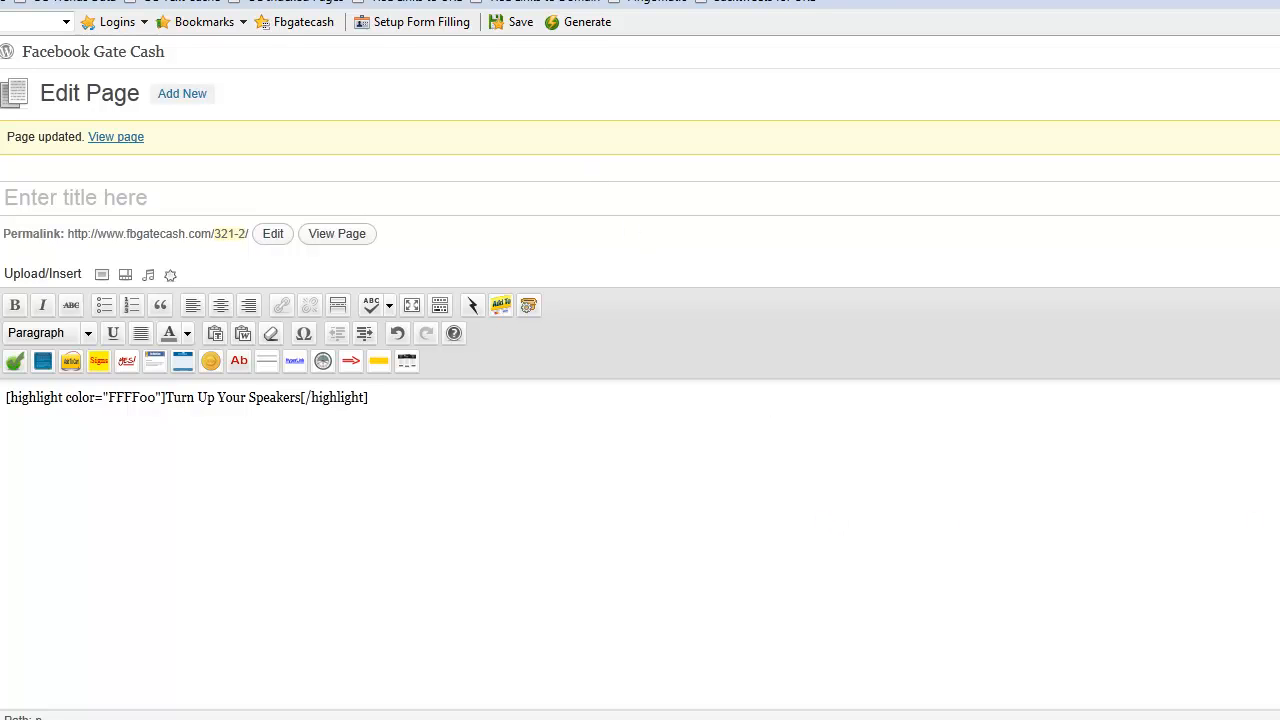
View the highlighted text on the live page and return to the page editor.
key(ctrl+Tab)
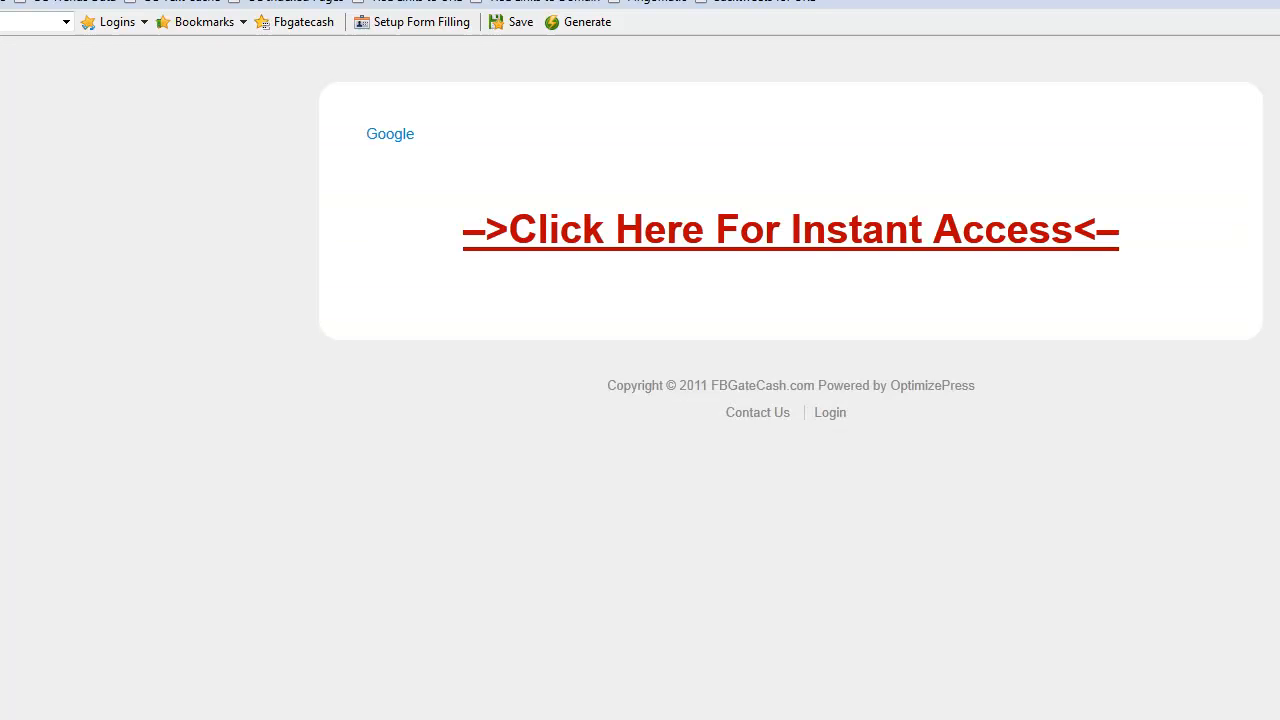
key(ctrl+shift+Tab)
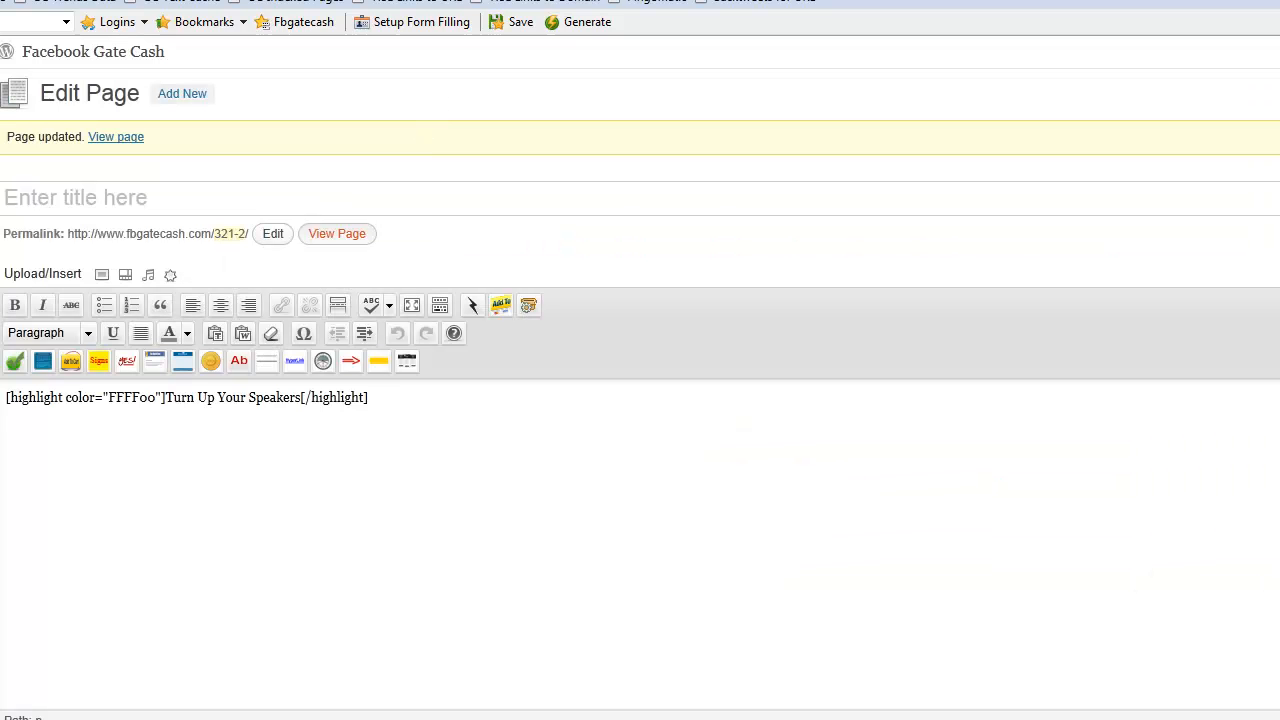
key(ctrl+shift+Tab)
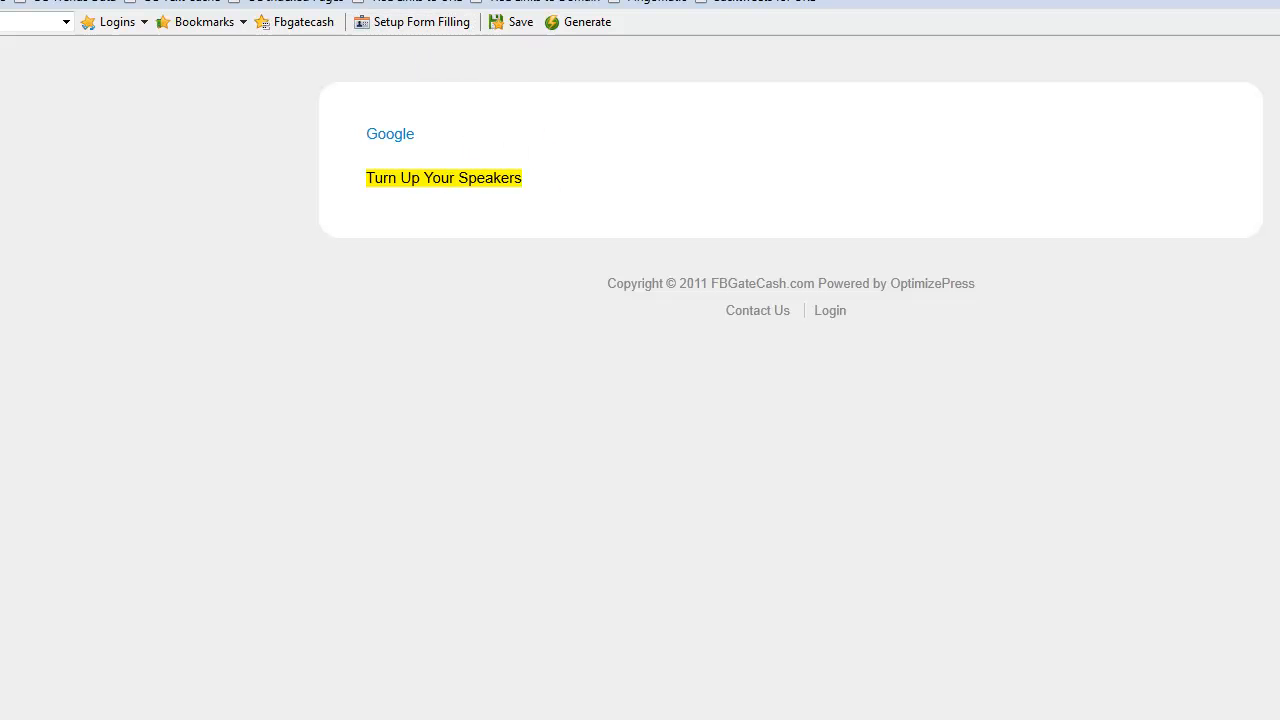
key(ctrl+Tab)
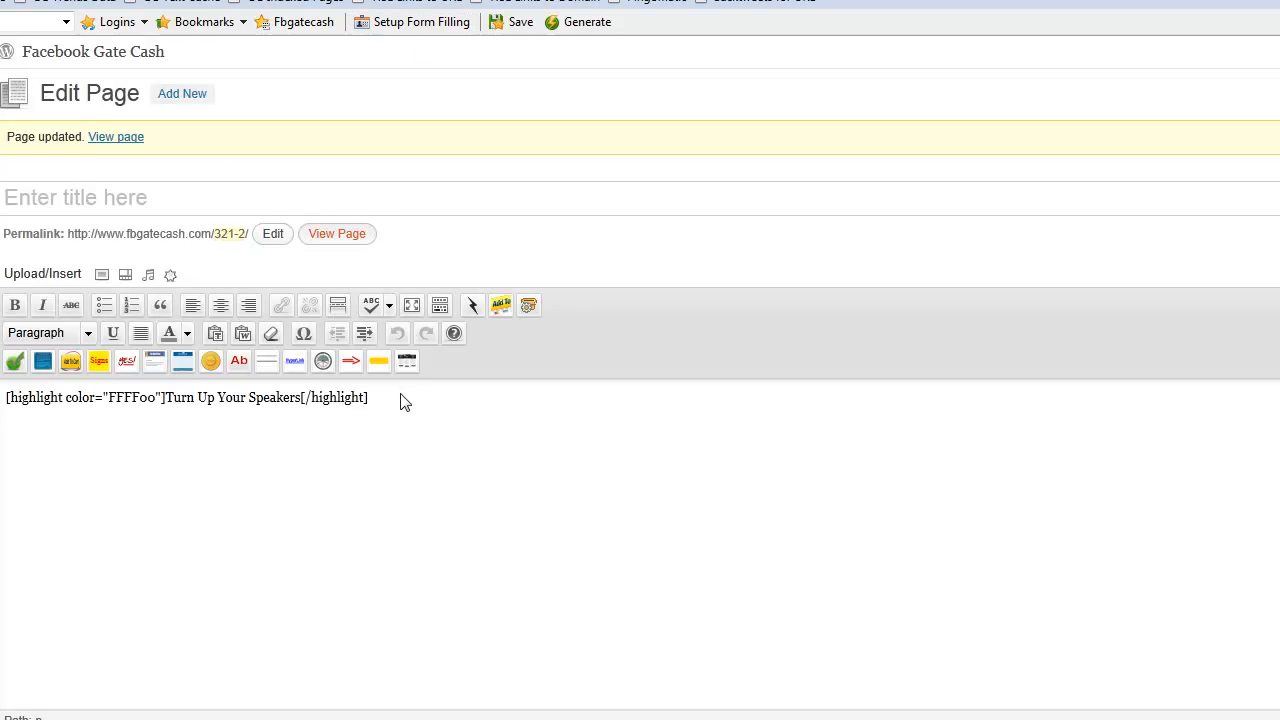
Clear the highlight shortcode from the page body and choose the red style for a new price table.
drag(403, 407, 12, 397)
key(BackSpace)
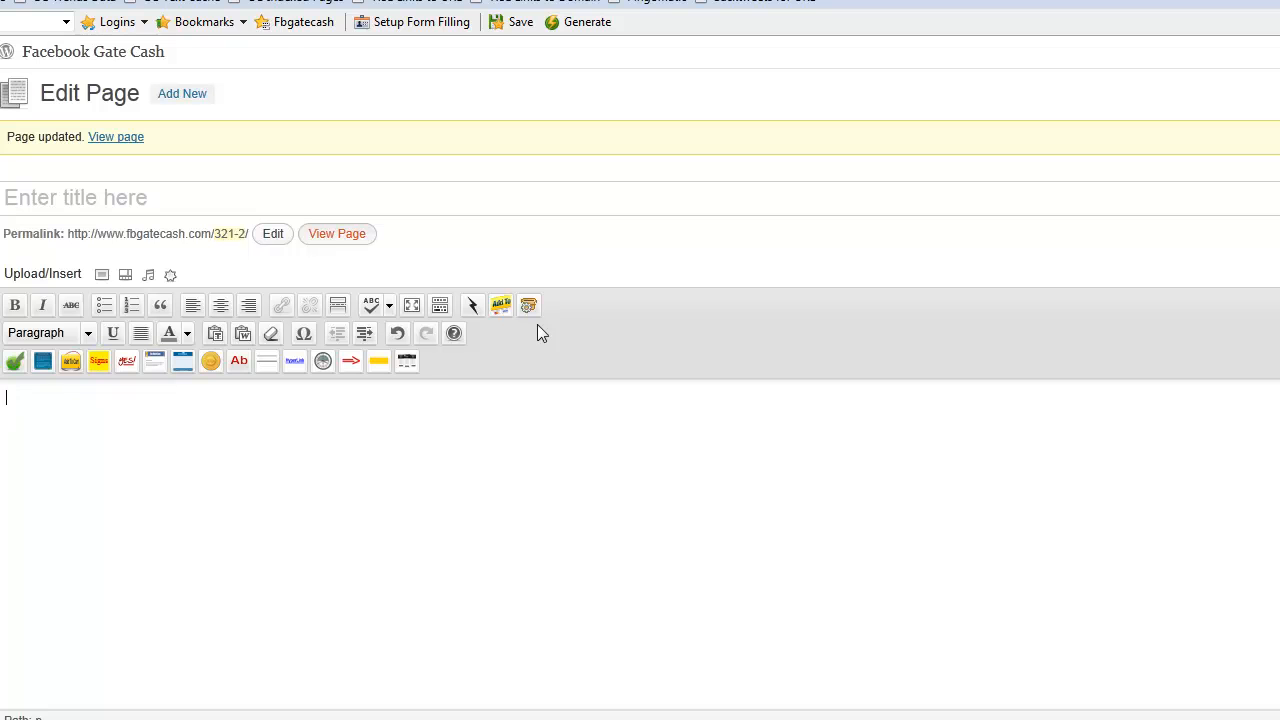
click(406, 361)
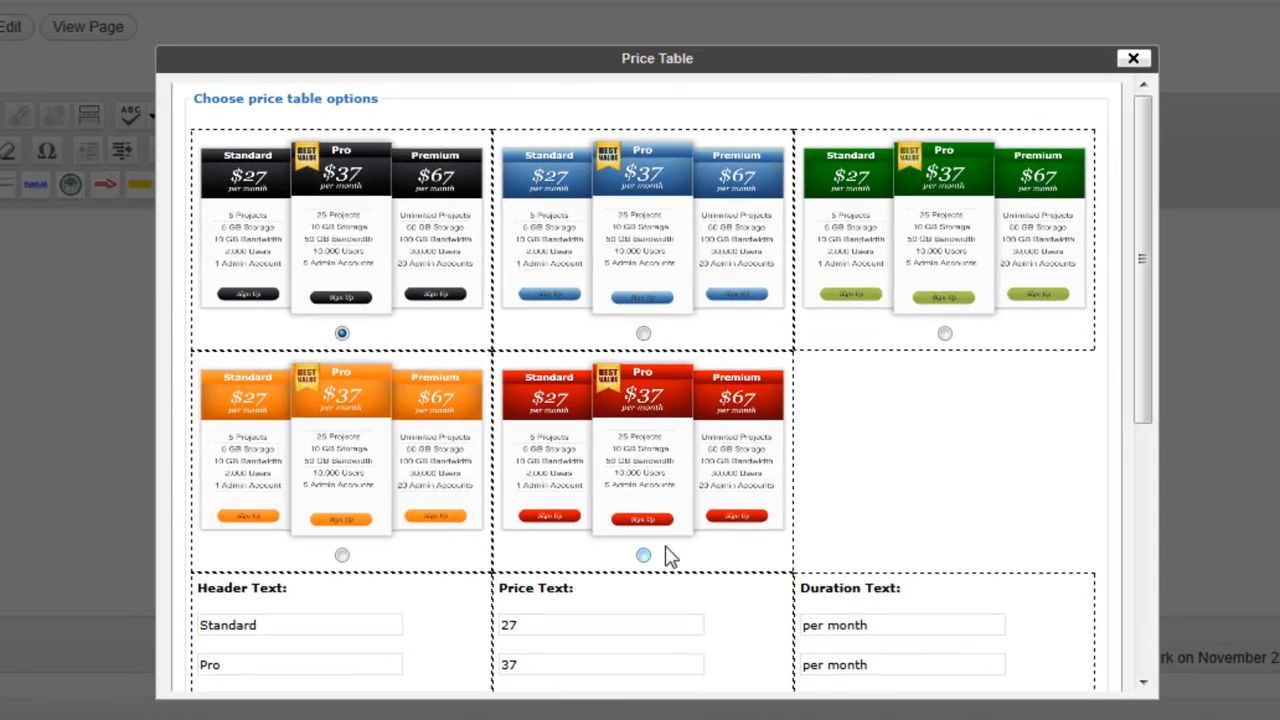
click(643, 556)
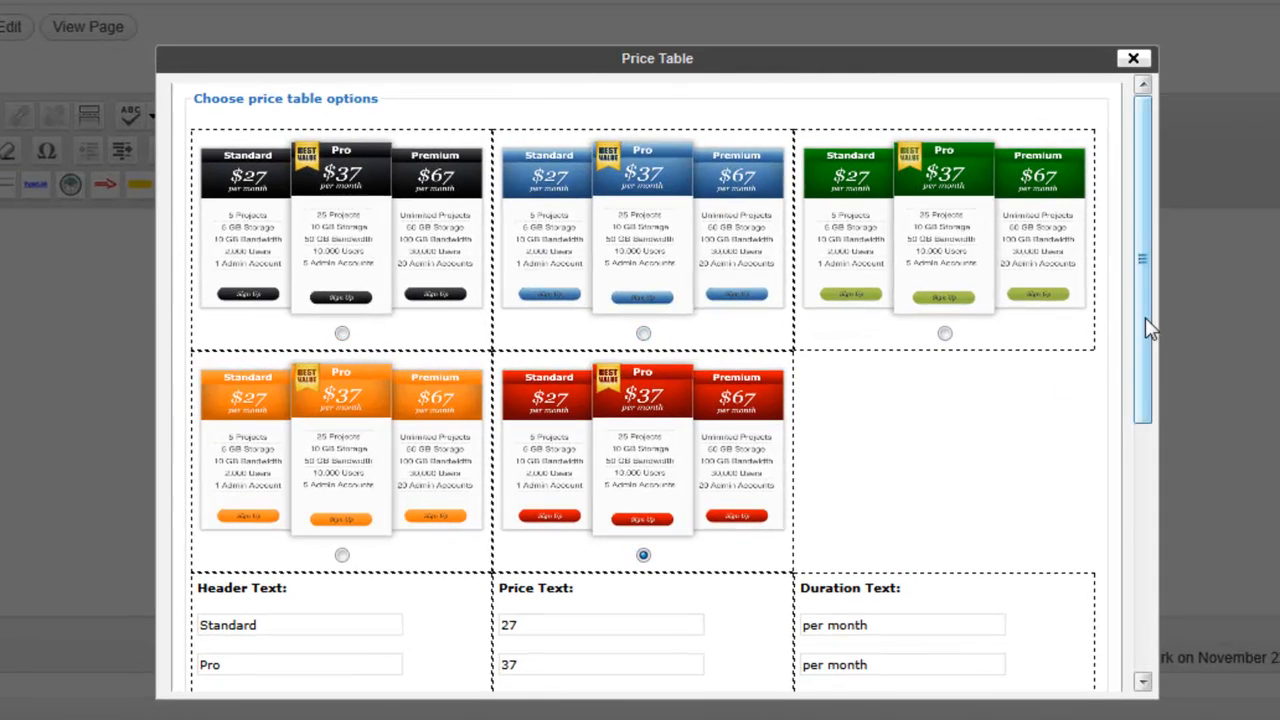
Review the price table's header, price and duration text fields without changing them.
drag(1145, 317, 1143, 433)
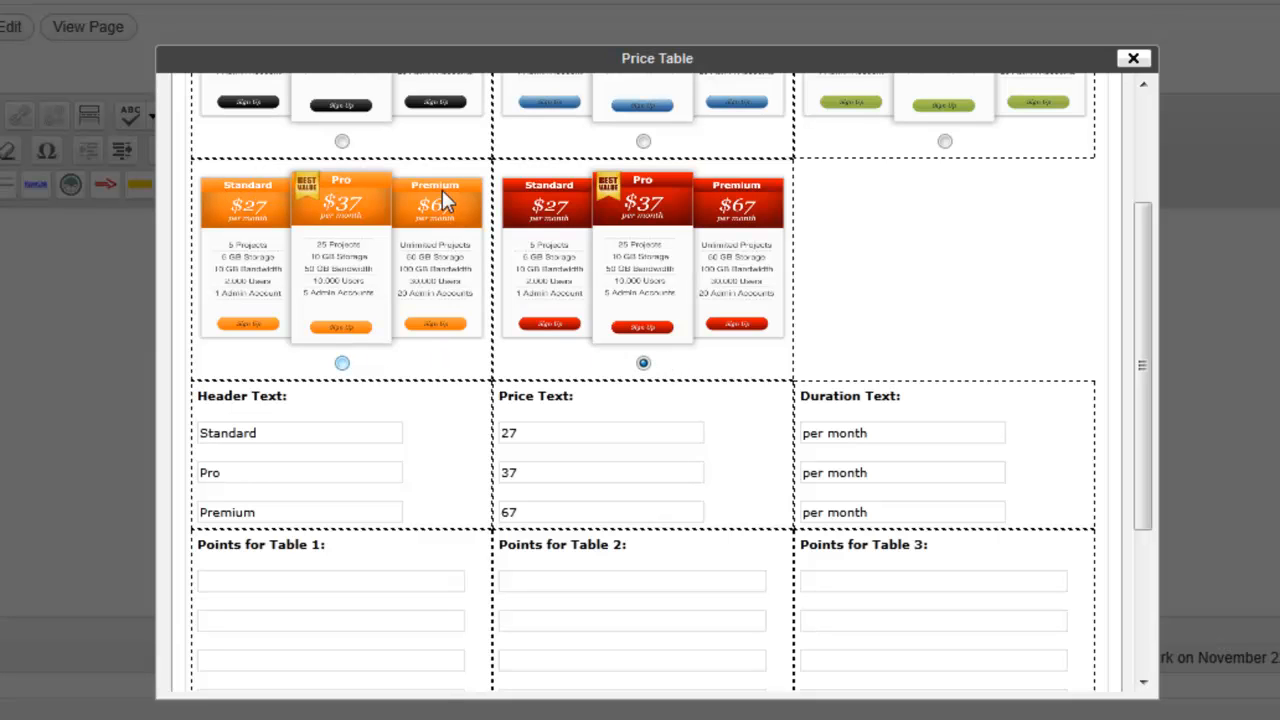
drag(256, 432, 190, 434)
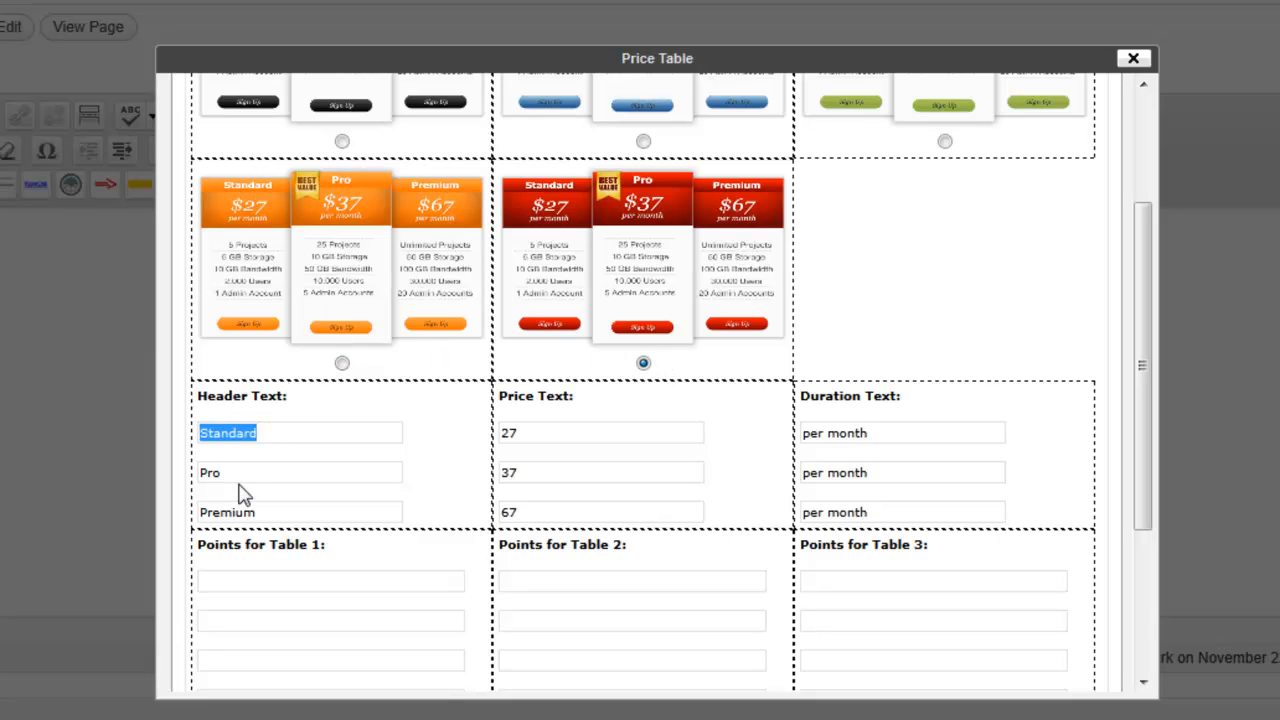
drag(224, 473, 191, 476)
drag(276, 512, 219, 512)
drag(517, 432, 500, 433)
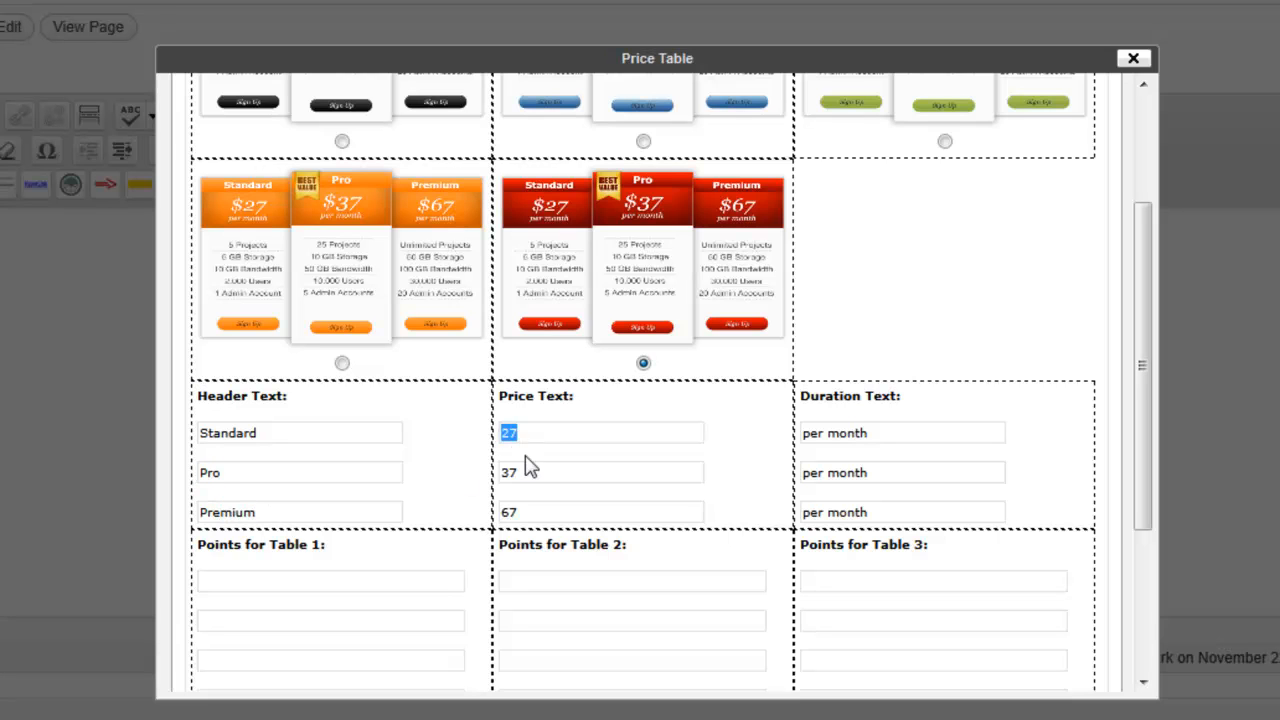
click(505, 473)
click(522, 472)
drag(880, 437, 795, 458)
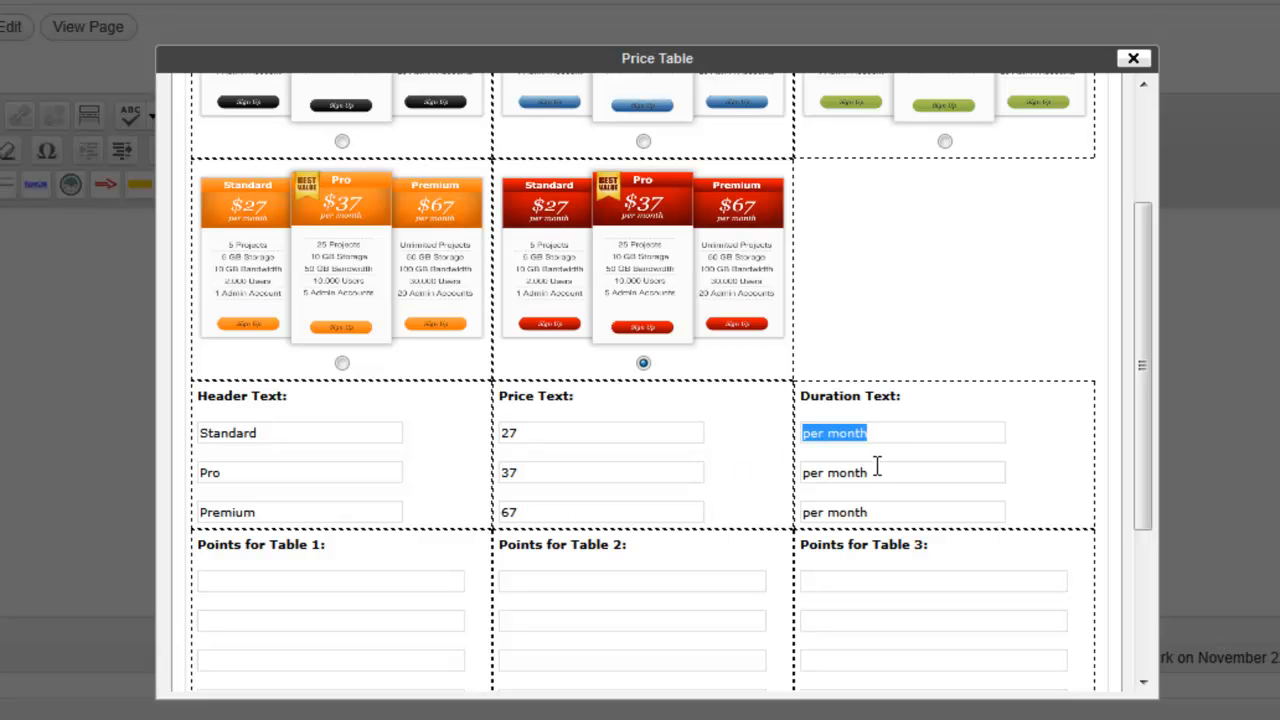
drag(877, 470, 775, 478)
Enter "blah, blah" and "blah" as the first two points for Table 1.
drag(1147, 408, 1145, 482)
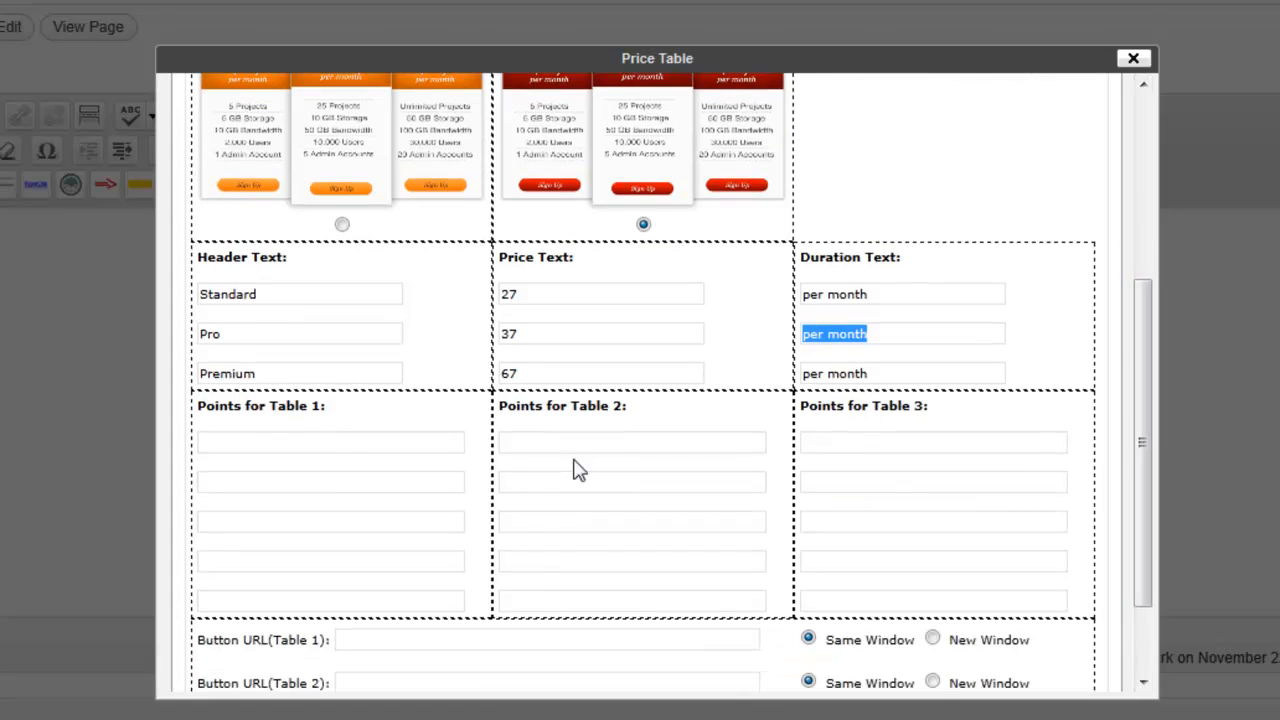
click(334, 442)
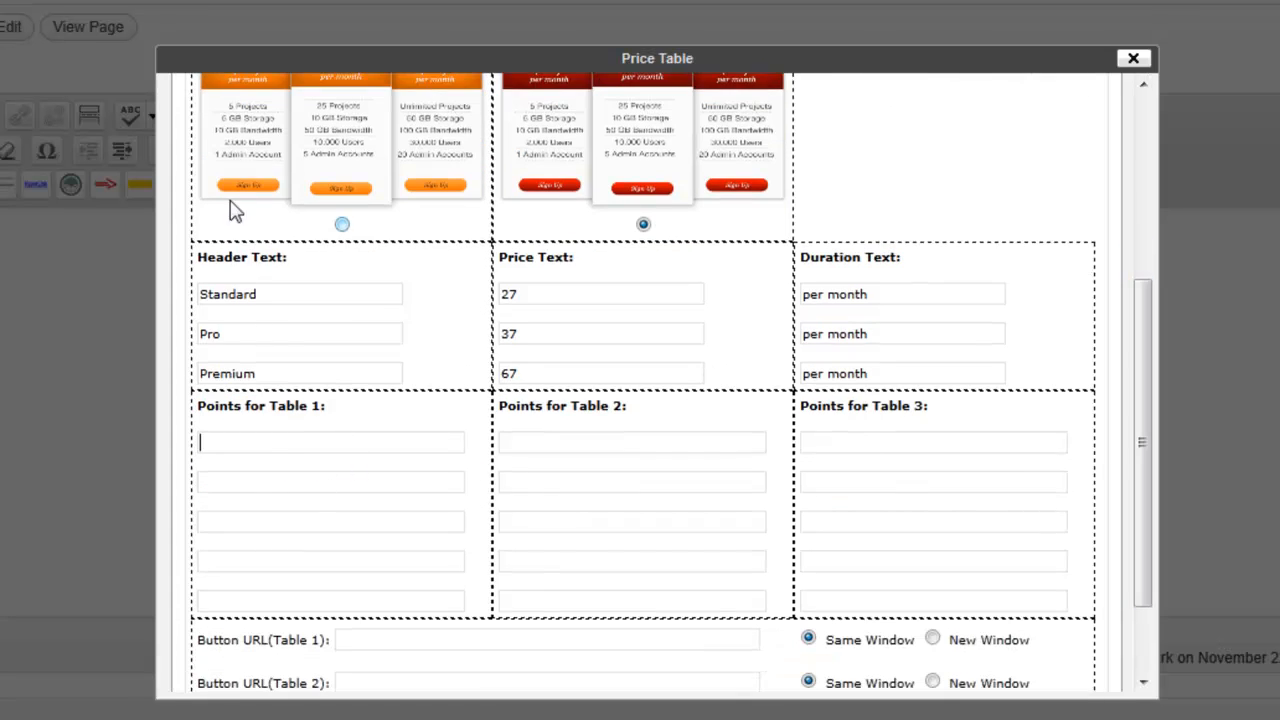
text(b)
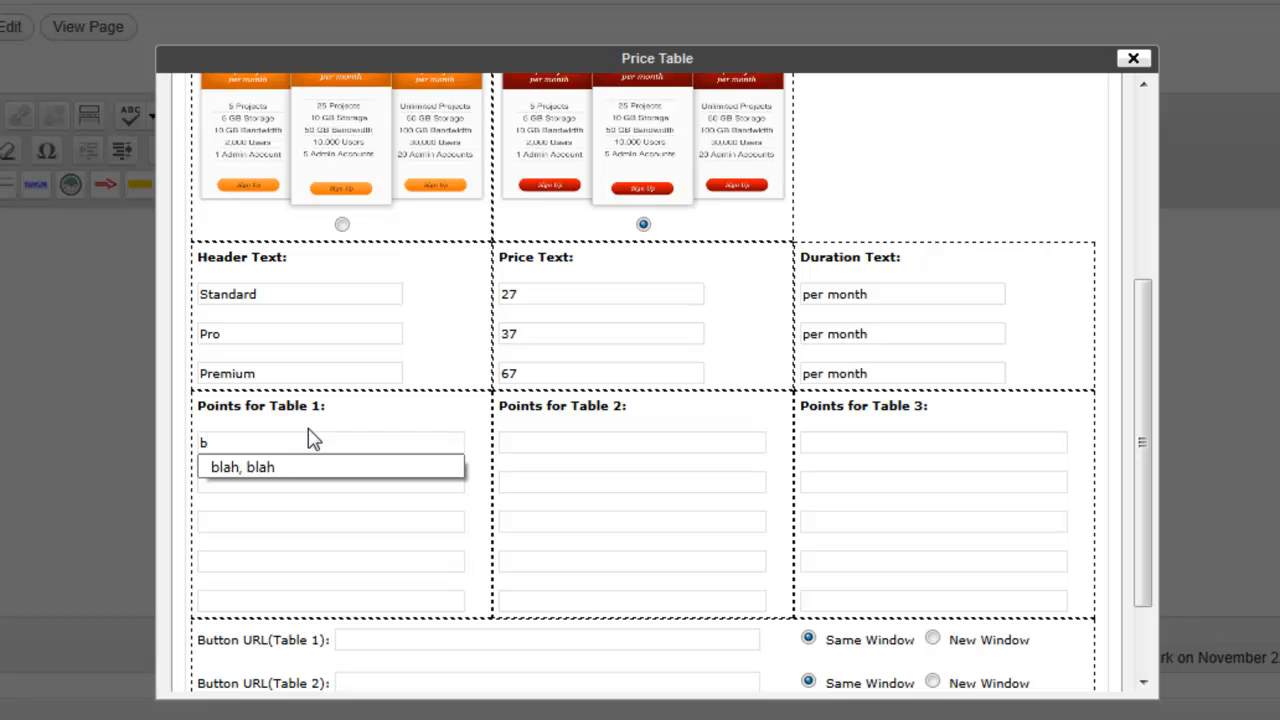
text(l)
click(287, 466)
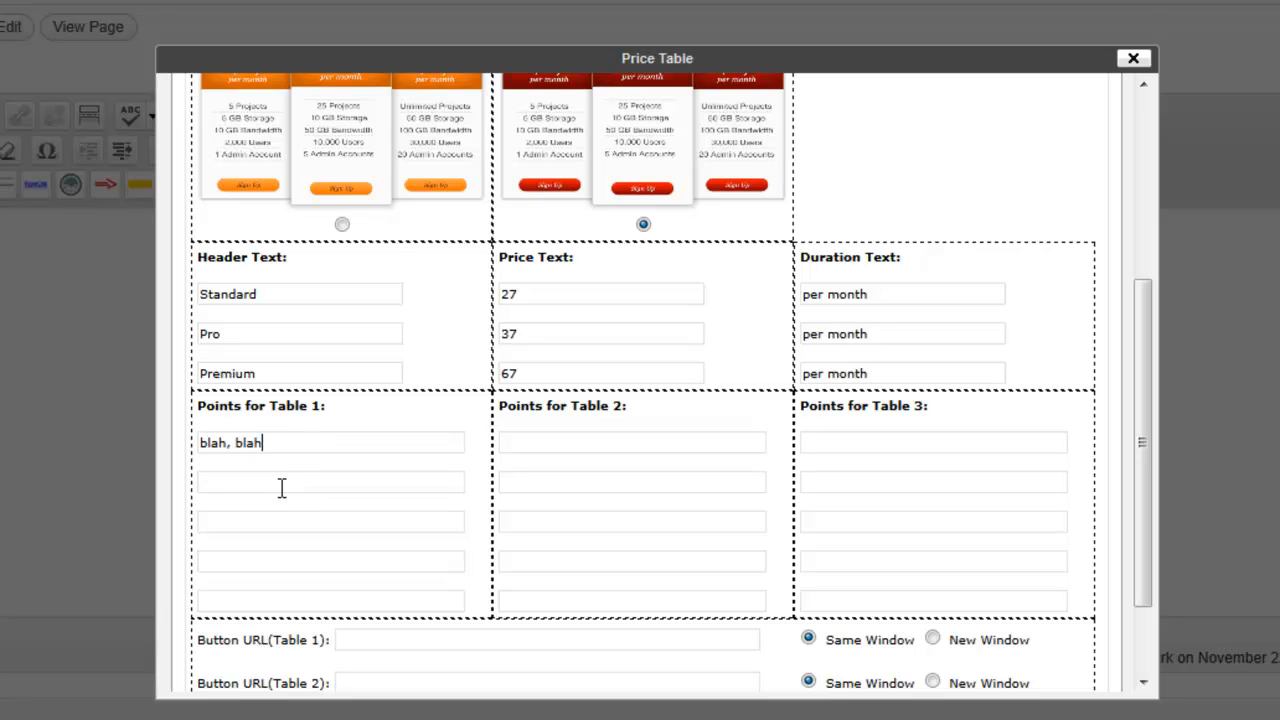
click(281, 488)
text(b)
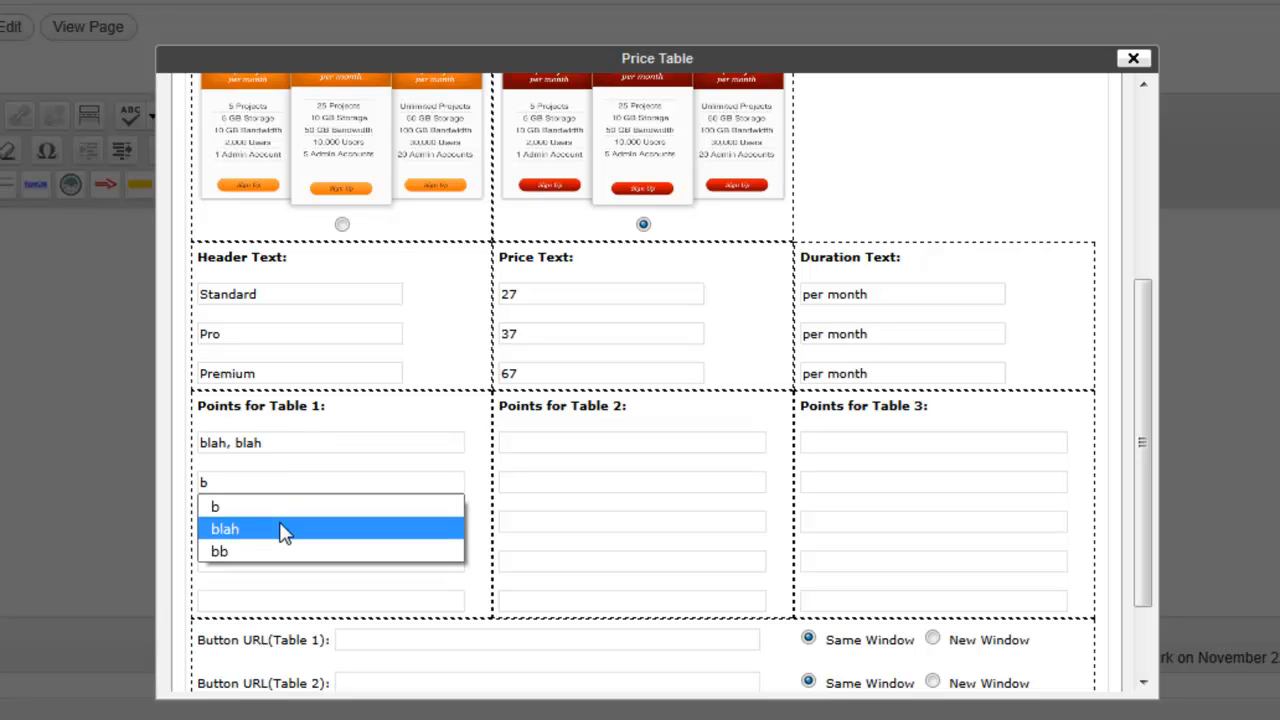
click(282, 528)
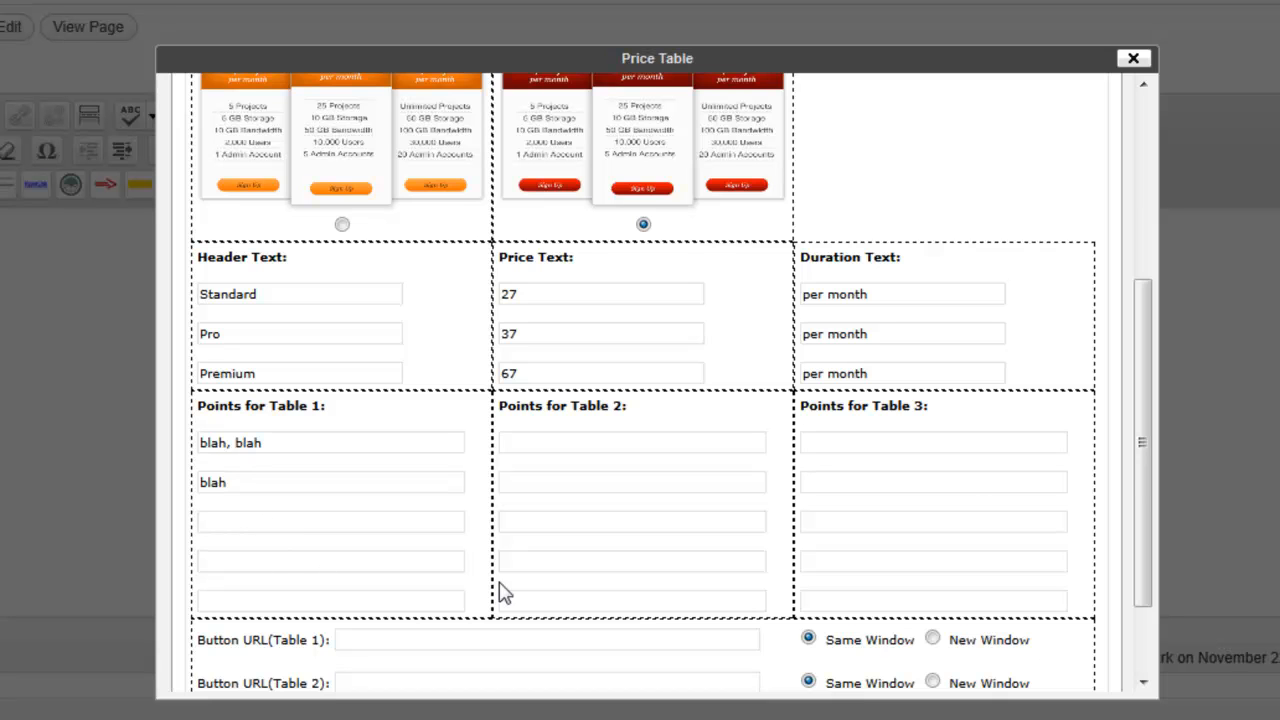
Insert the price table into the page, leaving the three button URLs empty and set to Same Window.
drag(1143, 486, 1147, 572)
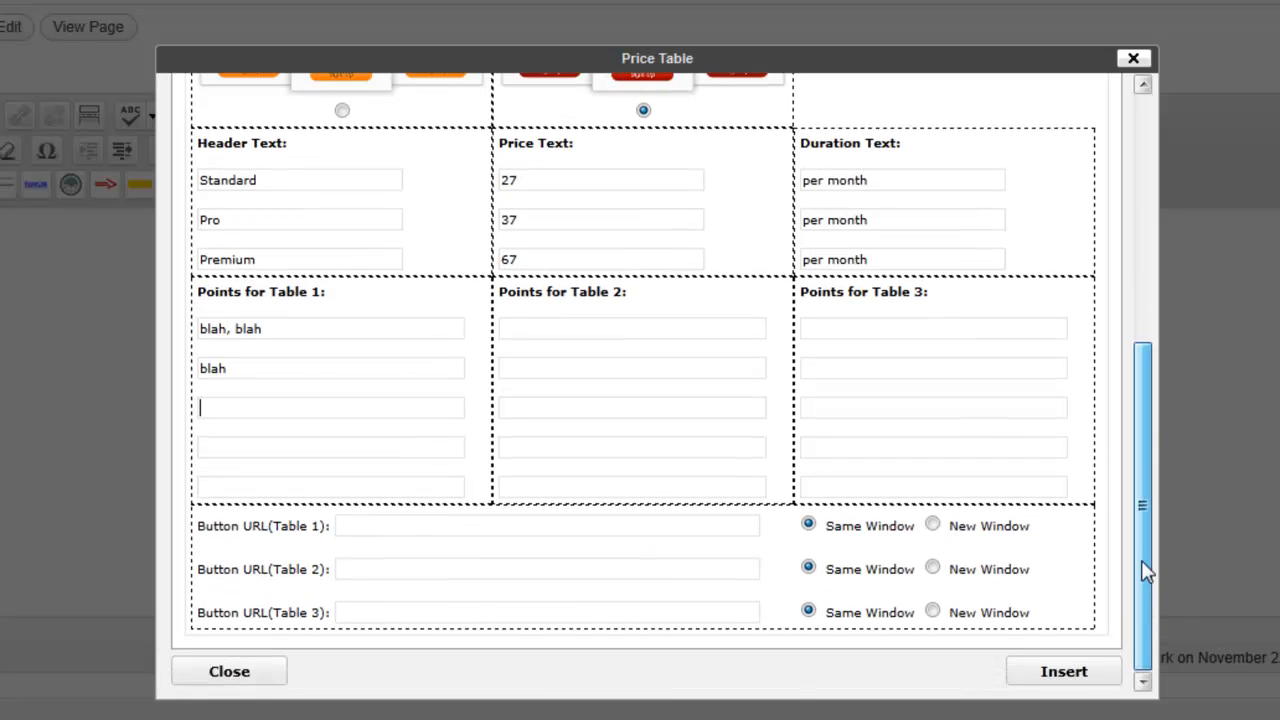
click(403, 524)
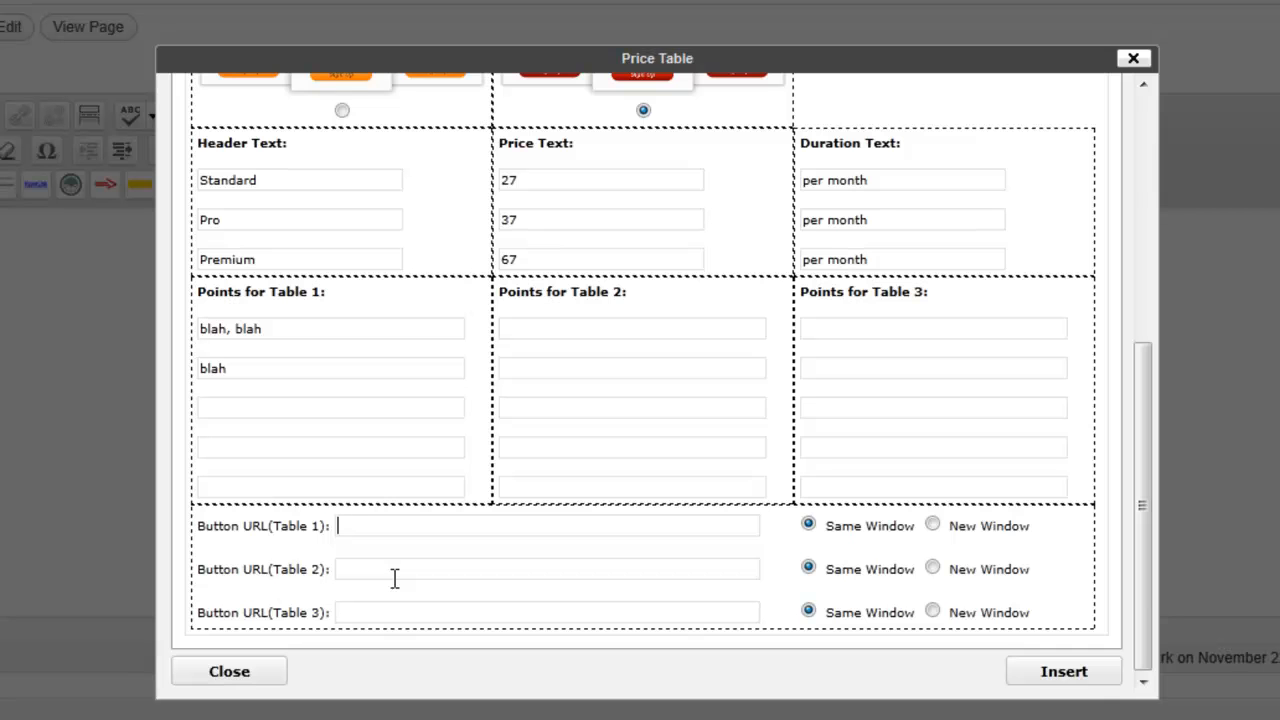
drag(1150, 598, 1145, 470)
drag(1140, 360, 1146, 503)
click(1083, 676)
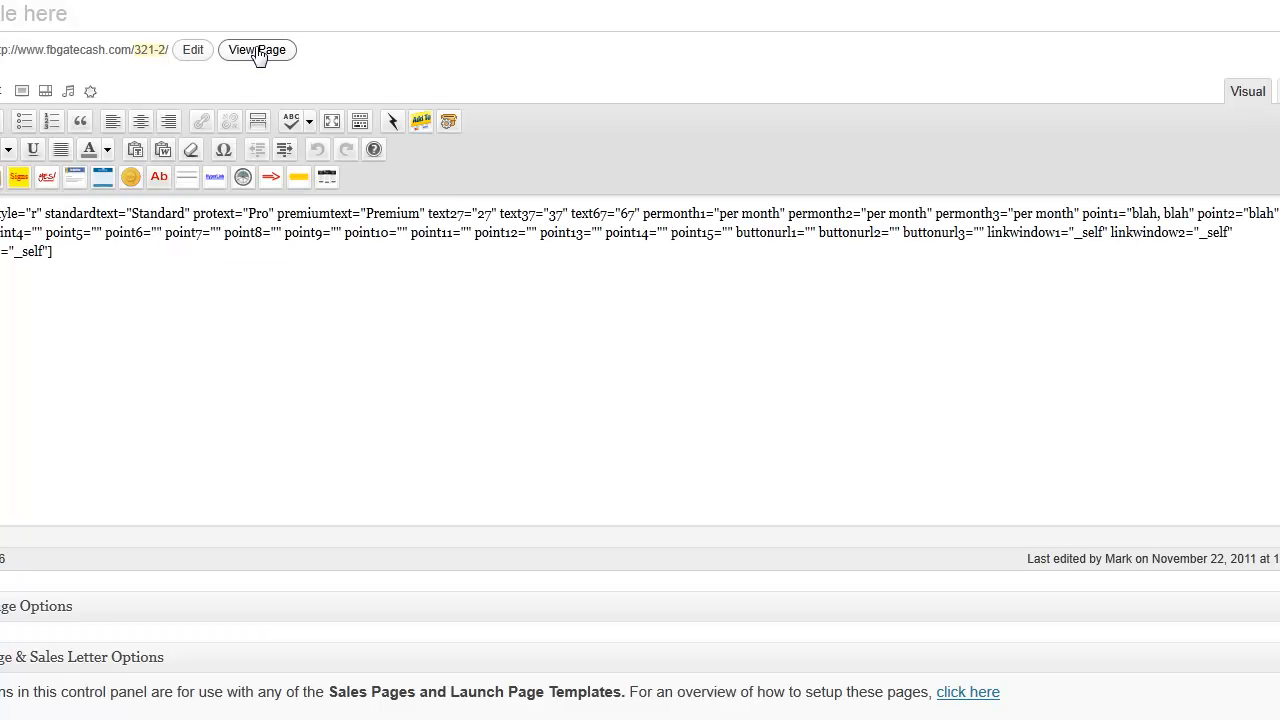
View the live page with the price table and check the available price table colour styles.
right_click(257, 53)
click(300, 60)
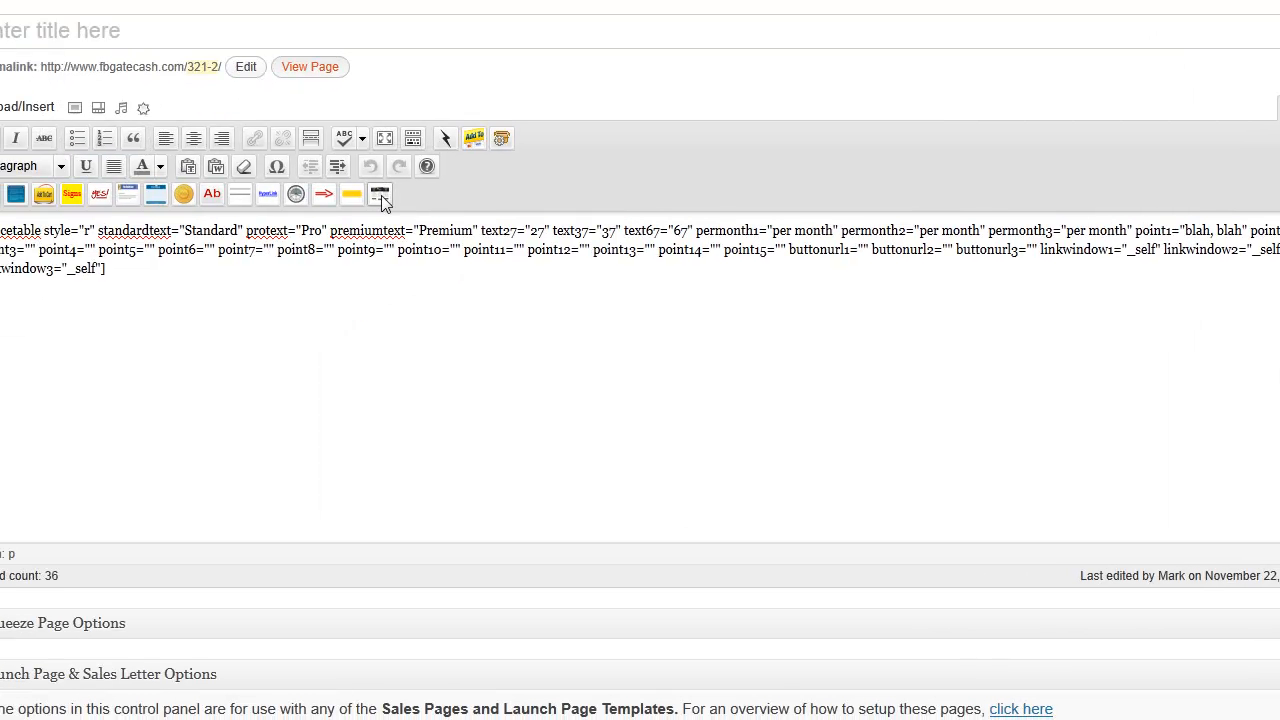
click(381, 196)
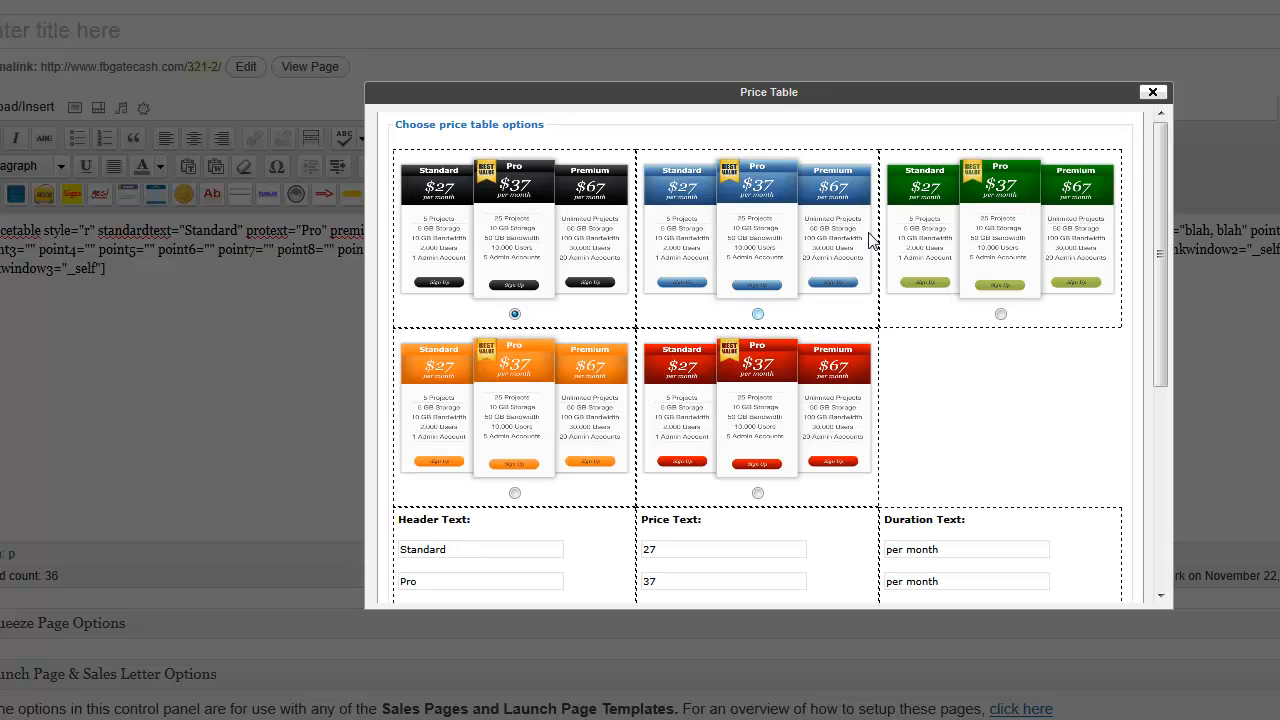
click(1152, 92)
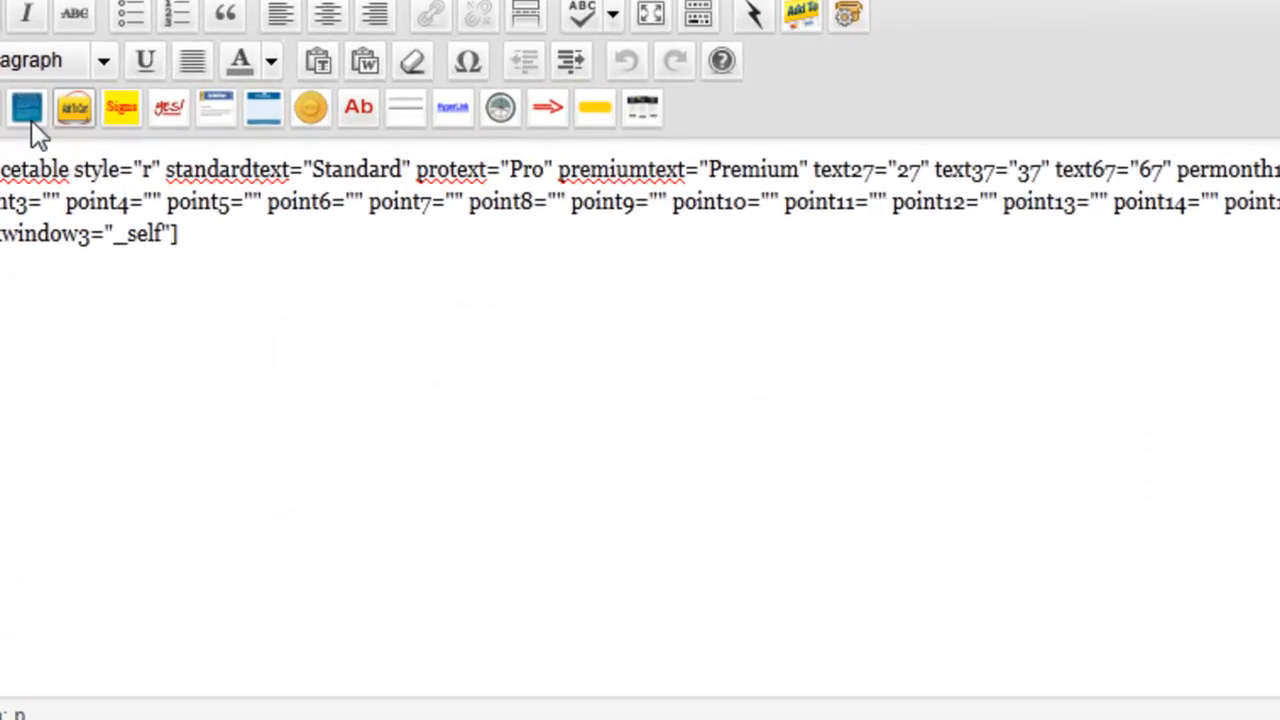
Try style value "b" in the price table shortcode and replace it with "g".
drag(66, 229, 72, 229)
double_click(170, 147)
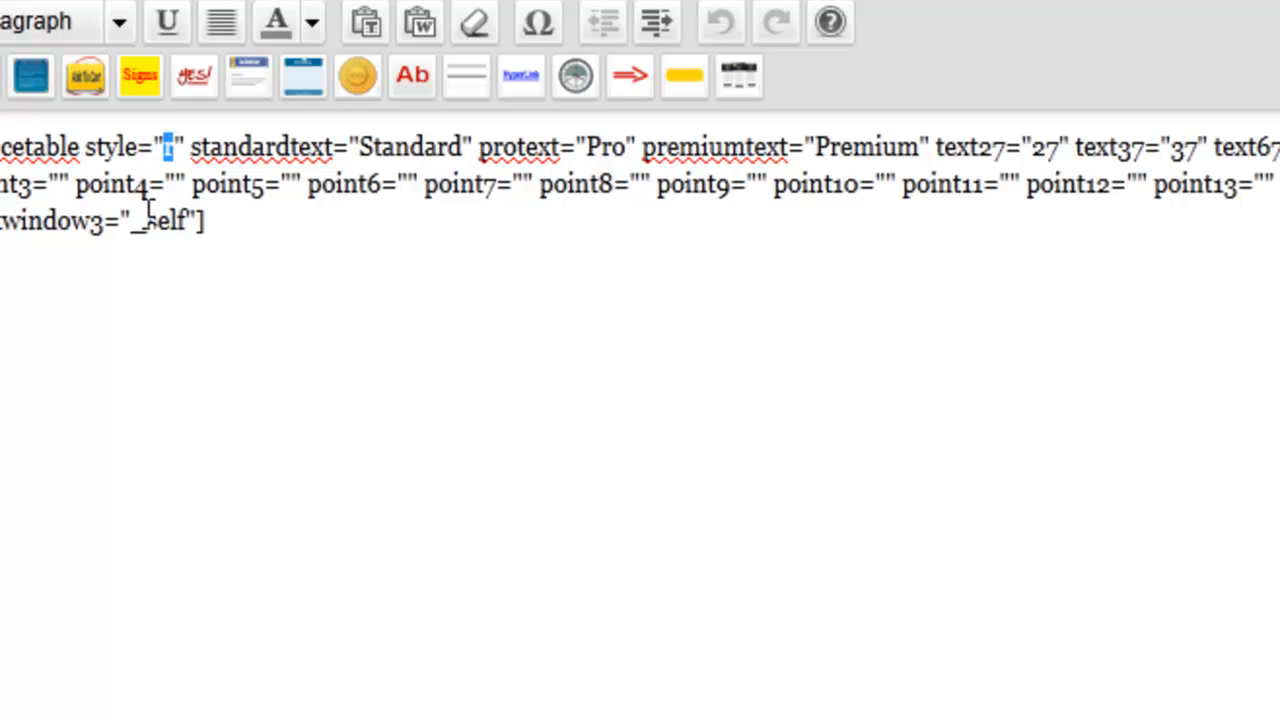
text(b)
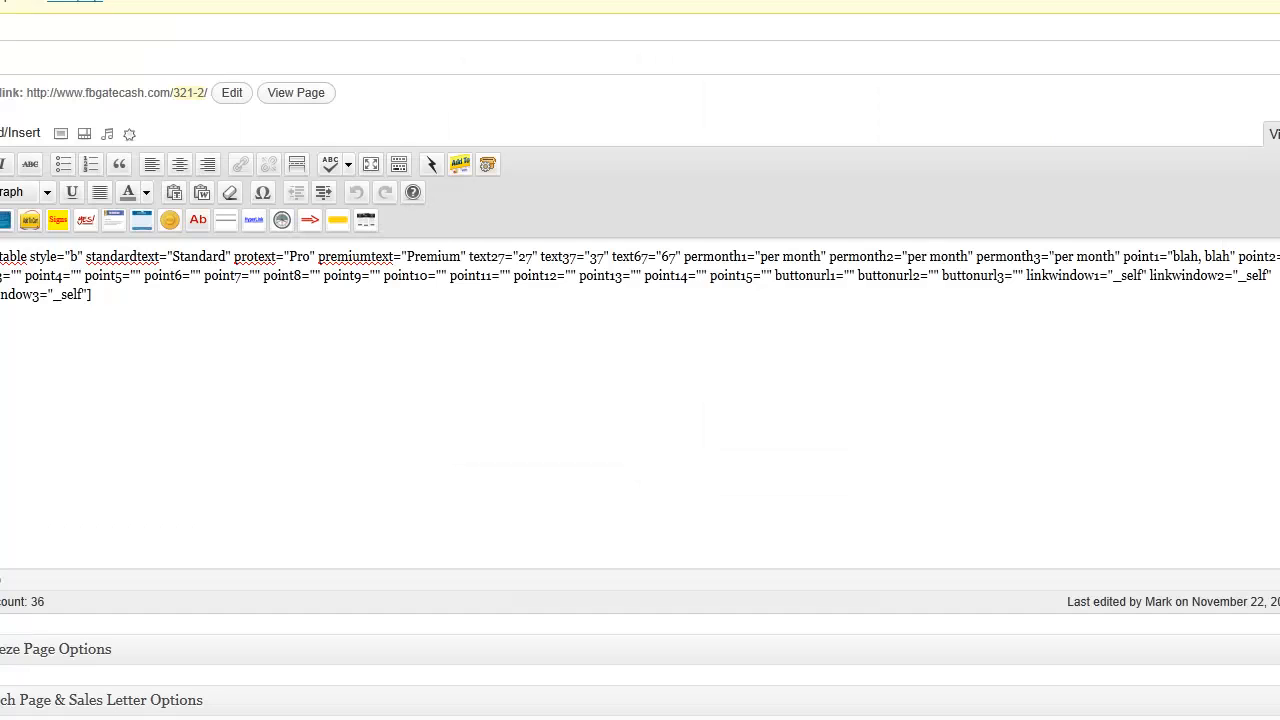
double_click(75, 256)
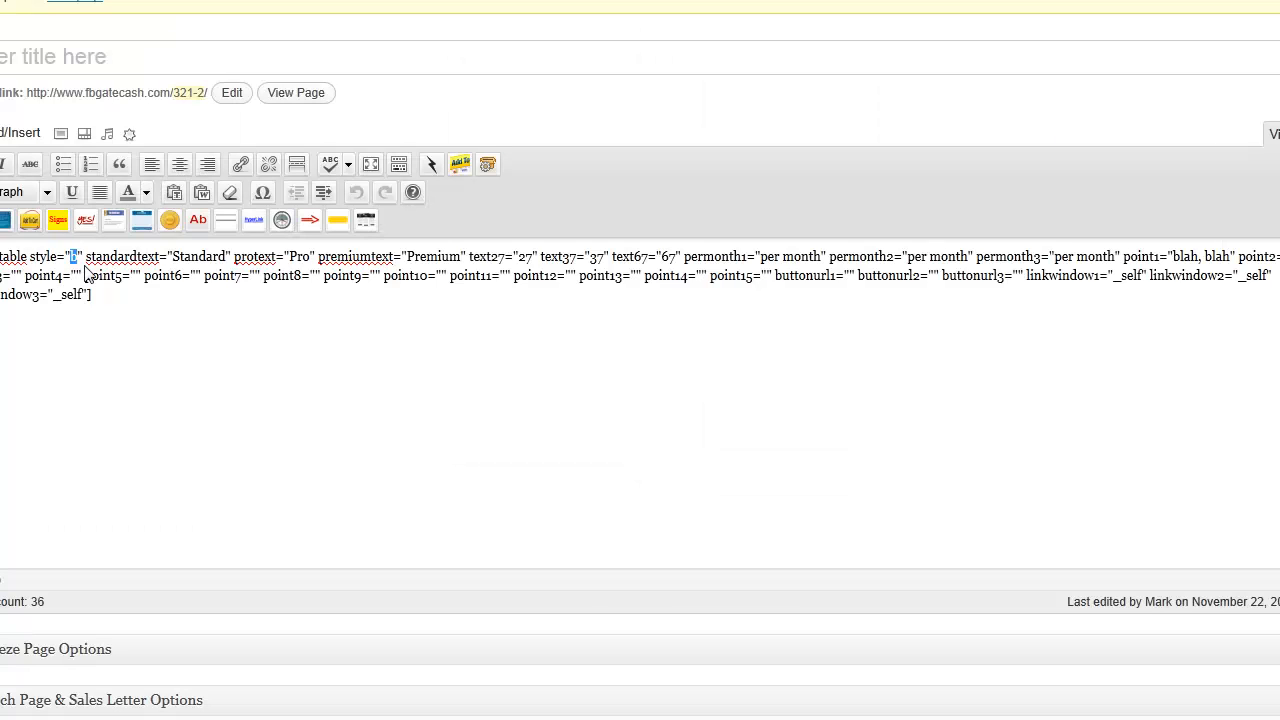
text(g)
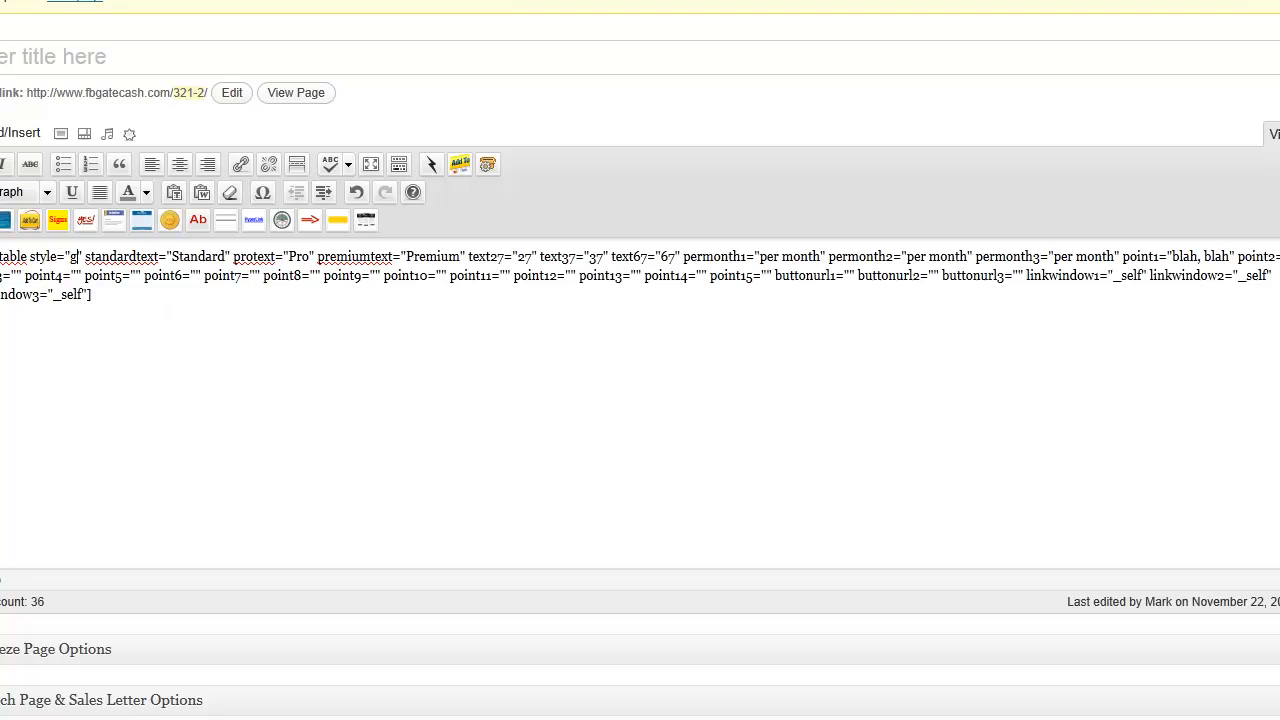